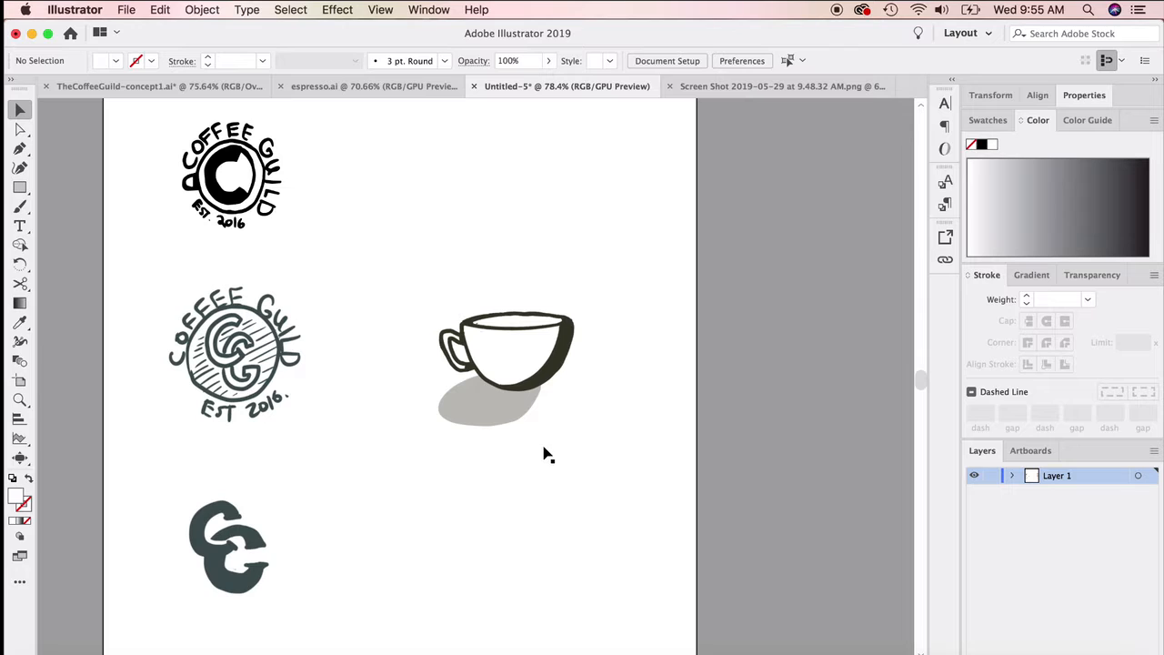
Step: Select the coffee cup sketch image and run Image Trace on it with the default preset
click(538, 388)
click(443, 177)
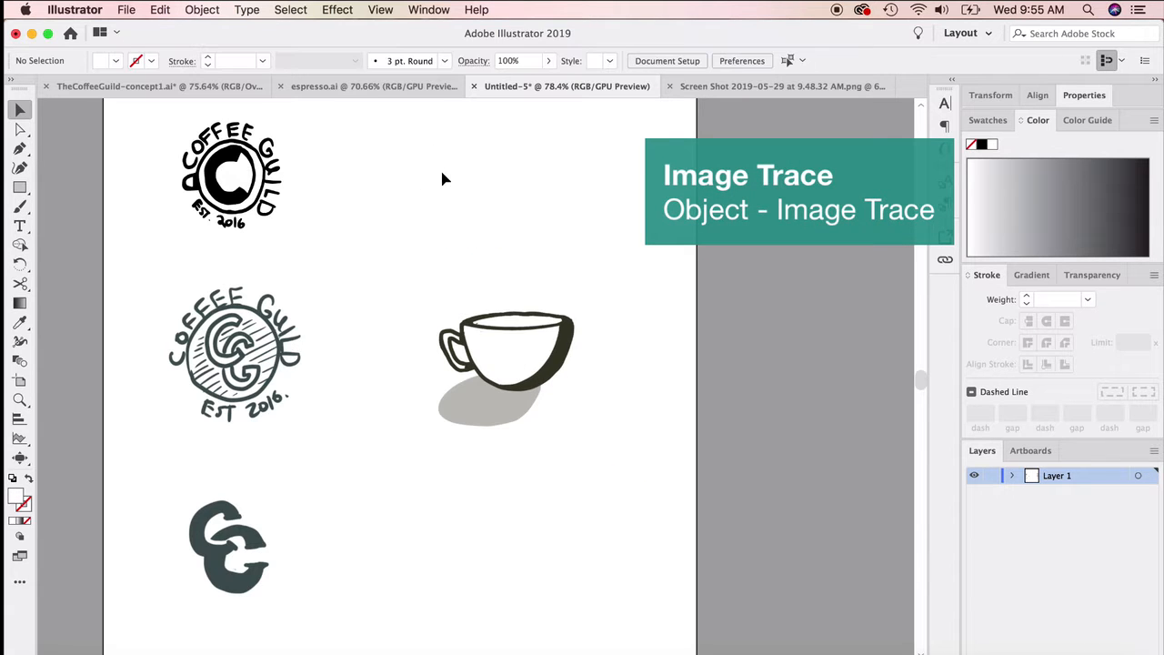
click(549, 364)
scroll(546, 368, up, 3)
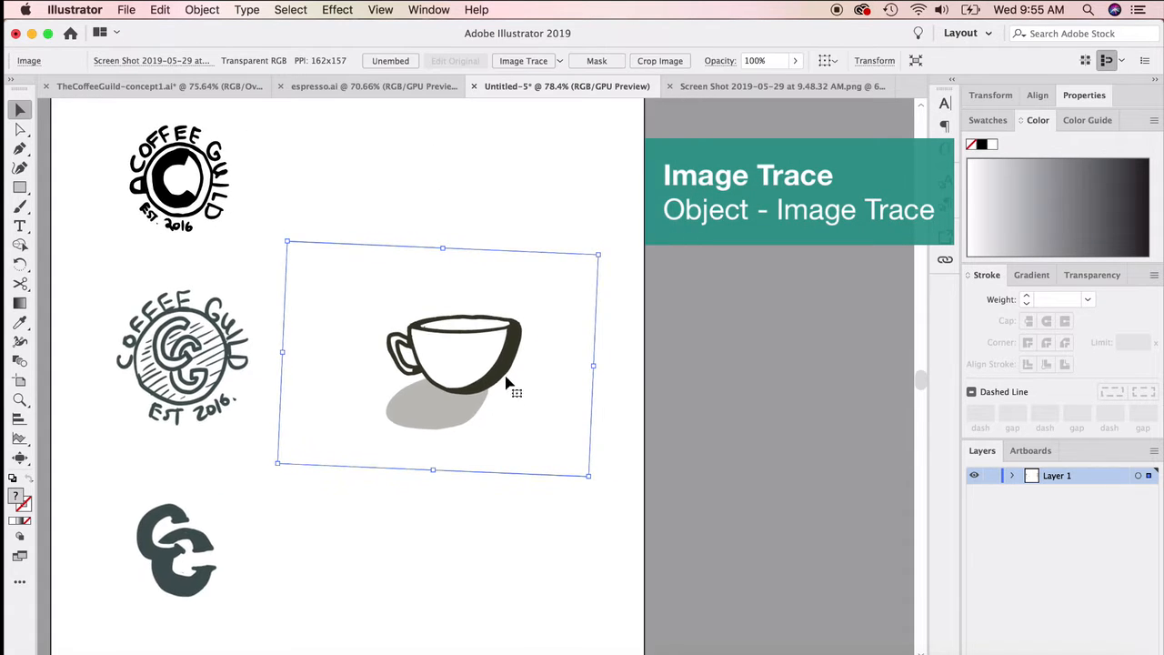
scroll(482, 373, up, 3)
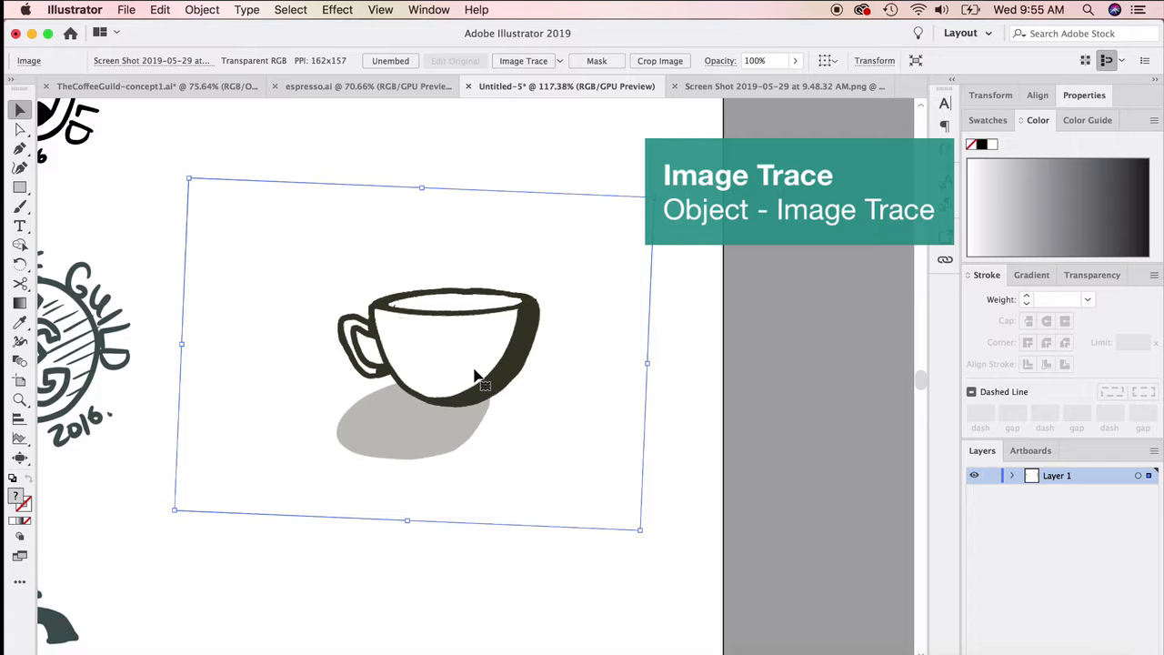
click(202, 9)
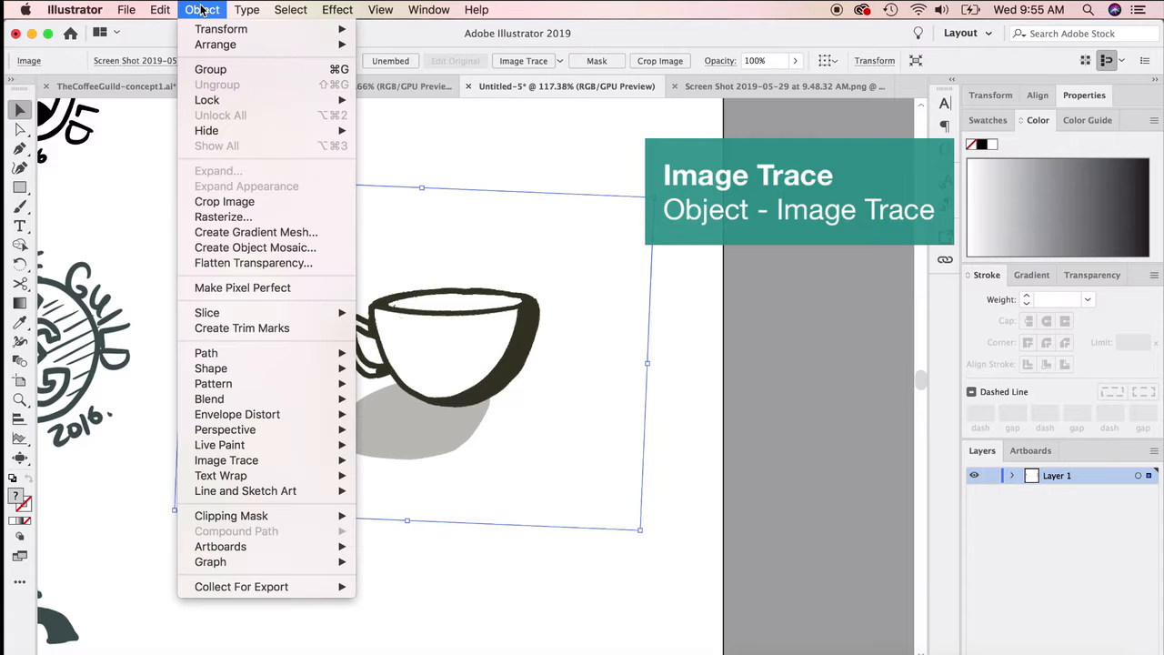
mouse_move(296, 463)
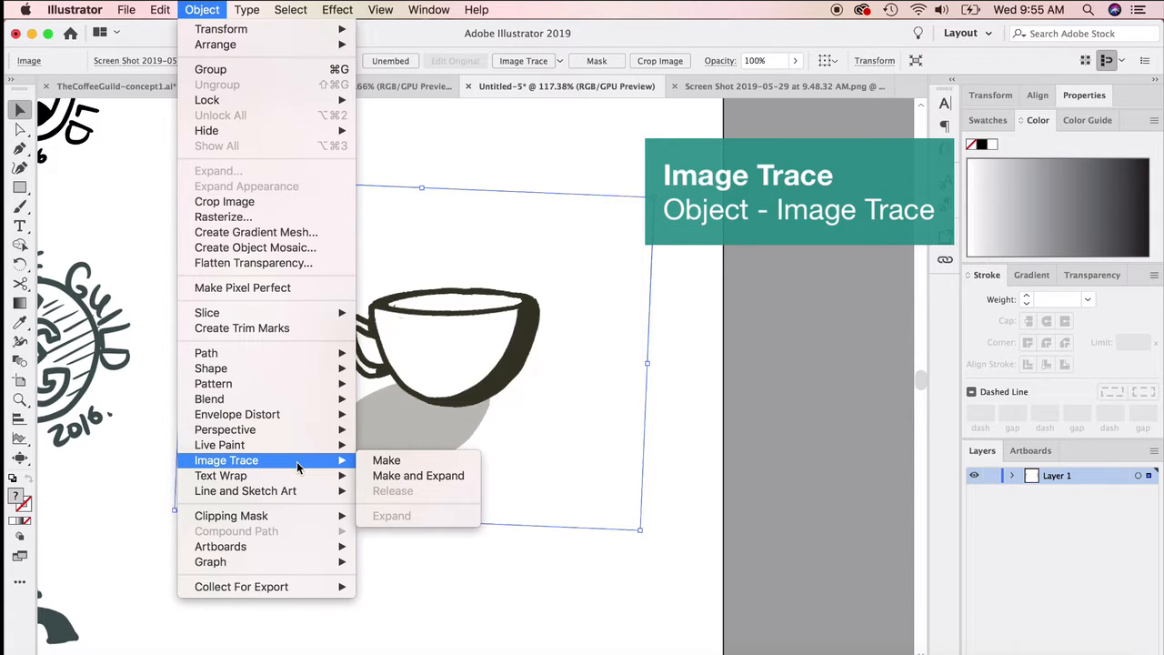
click(395, 467)
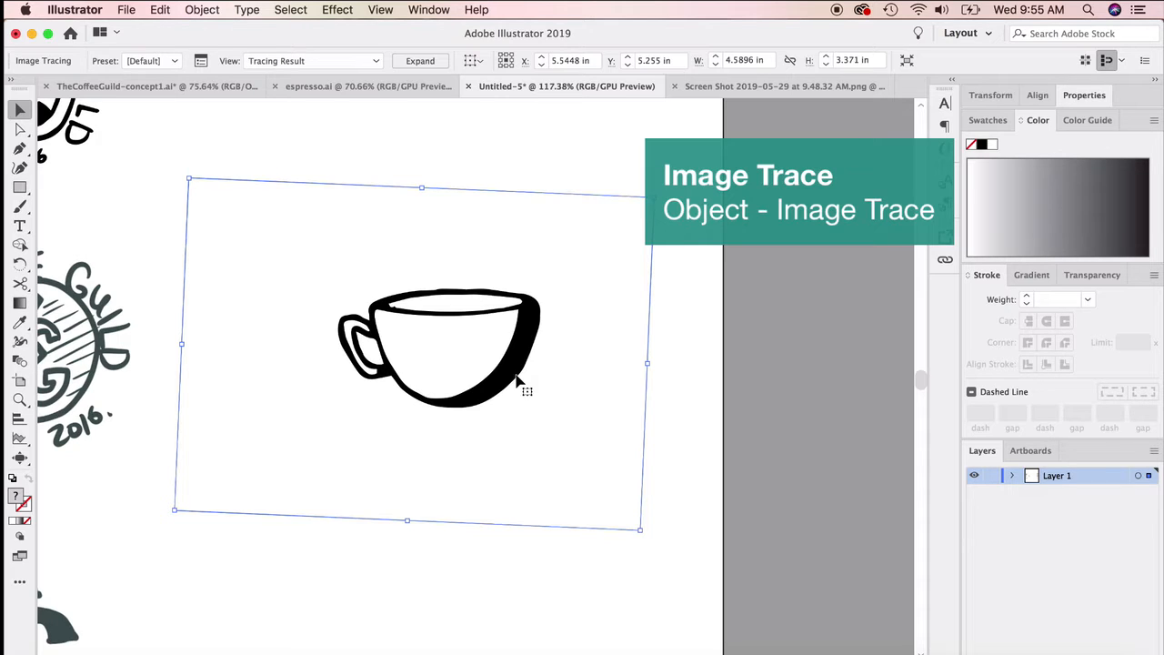
Step: Expand the traced coffee cup into editable vector shapes, with both Object and Fill included
scroll(446, 400, up, 5)
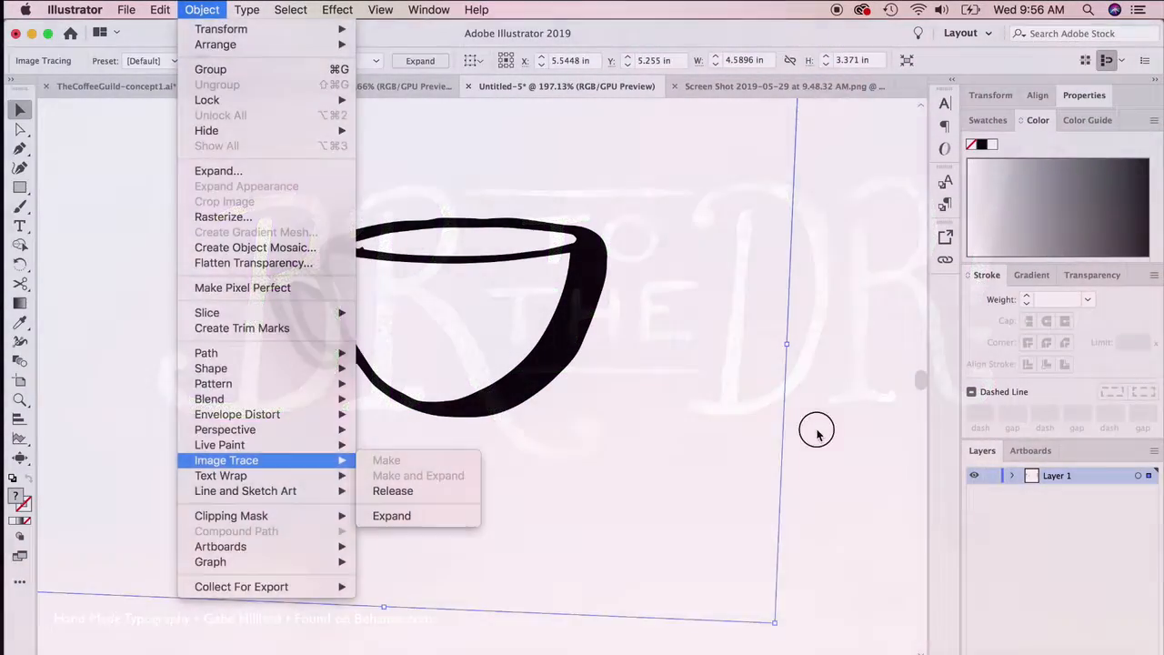
click(817, 432)
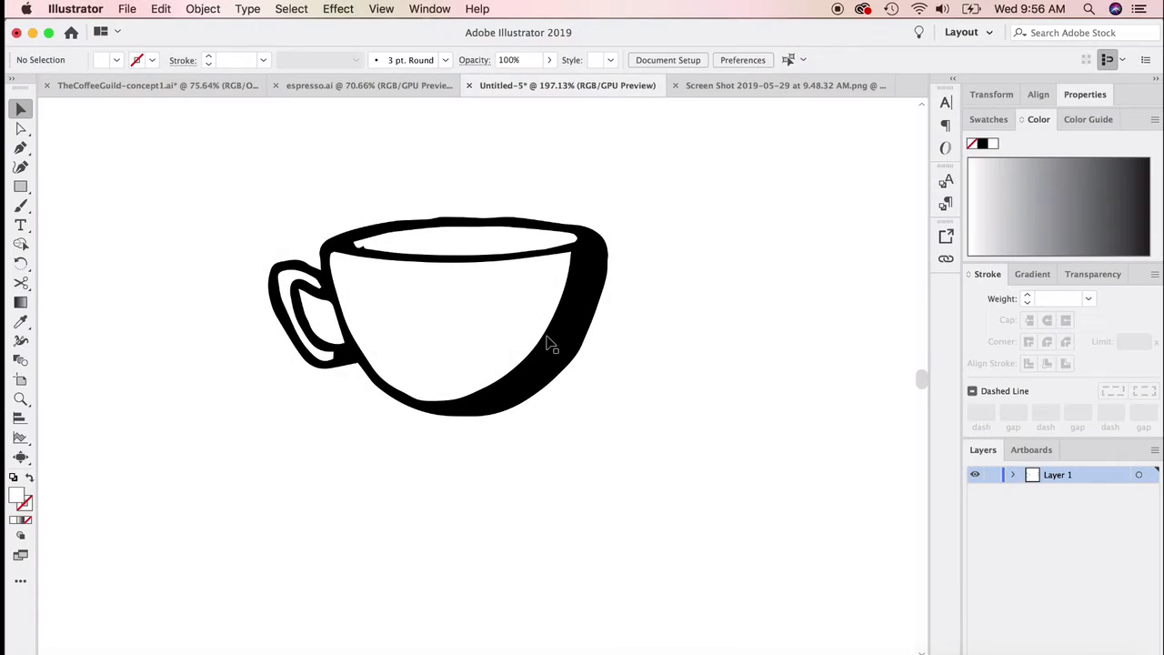
click(550, 344)
mouse_move(568, 363)
mouse_down()
mouse_move(603, 410)
mouse_move(522, 345)
mouse_move(542, 358)
mouse_move(550, 386)
mouse_move(550, 366)
mouse_move(586, 351)
mouse_up()
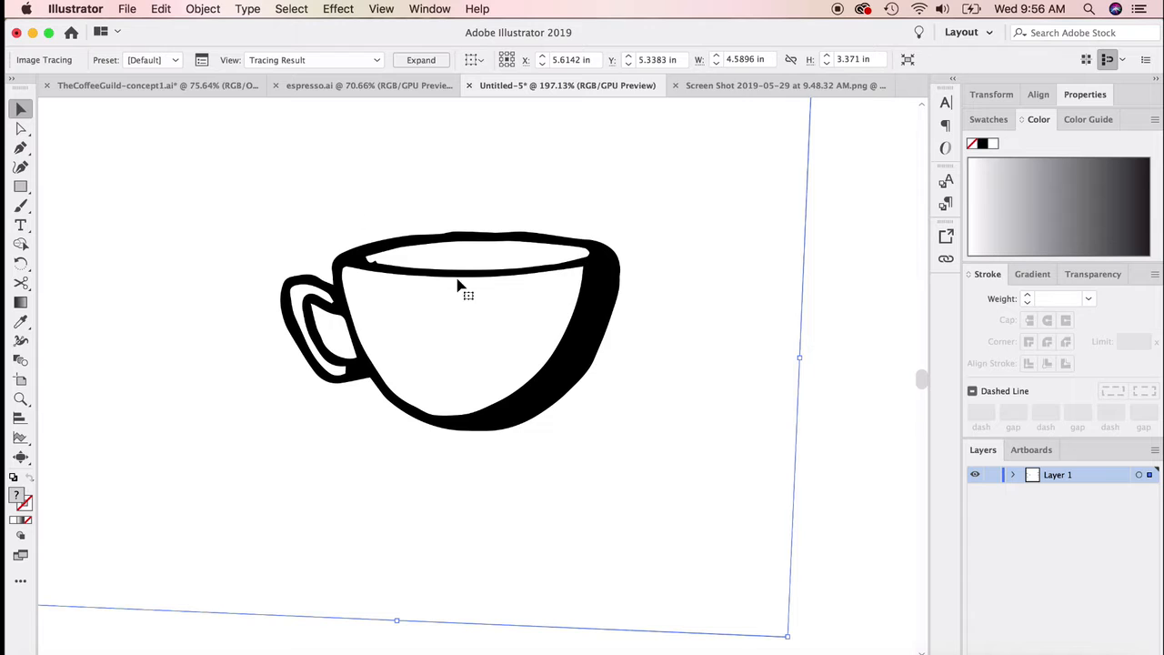
click(203, 9)
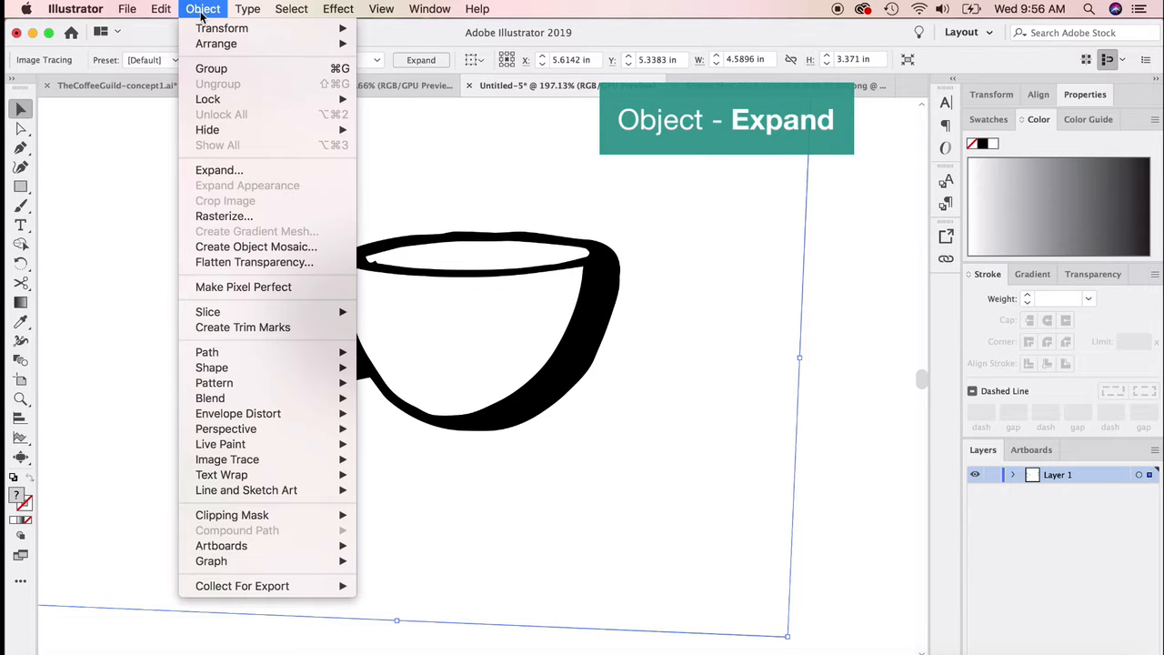
click(233, 171)
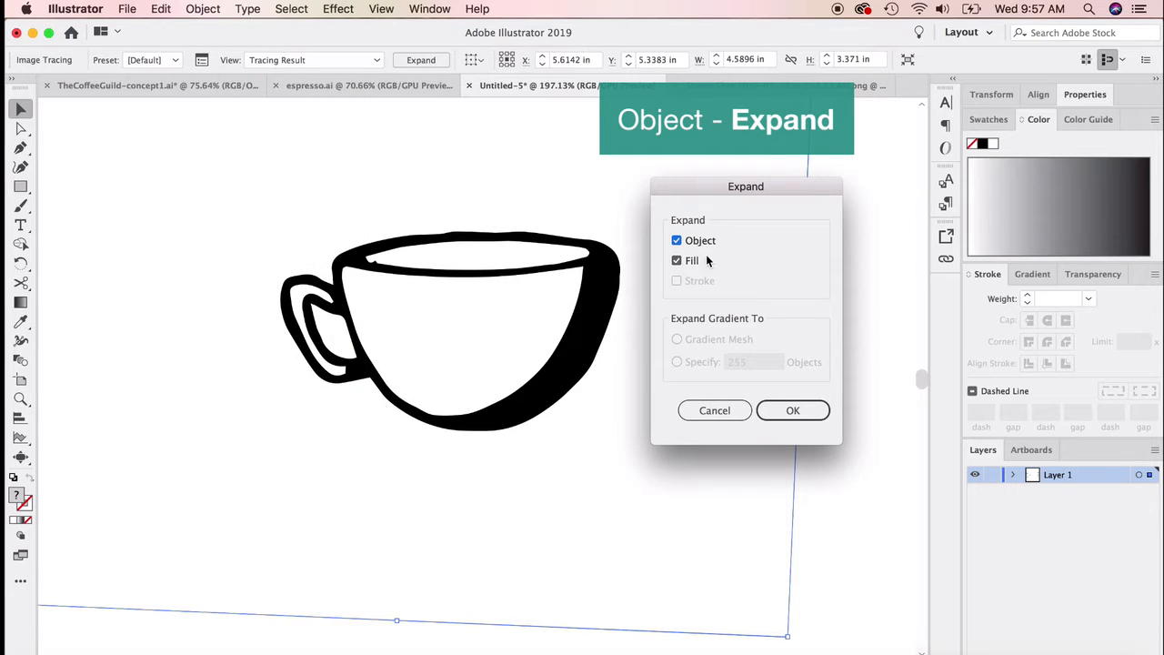
click(794, 413)
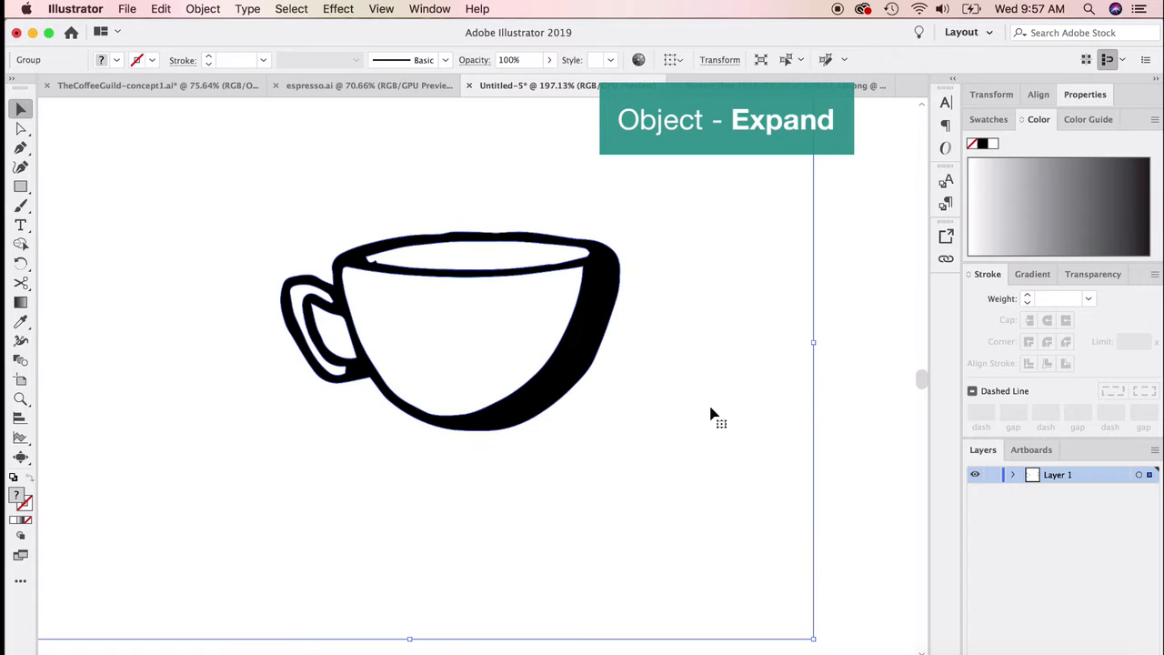
Step: Ungroup the expanded coffee cup artwork into separate shapes
click(873, 400)
right_click(576, 324)
click(628, 461)
click(628, 317)
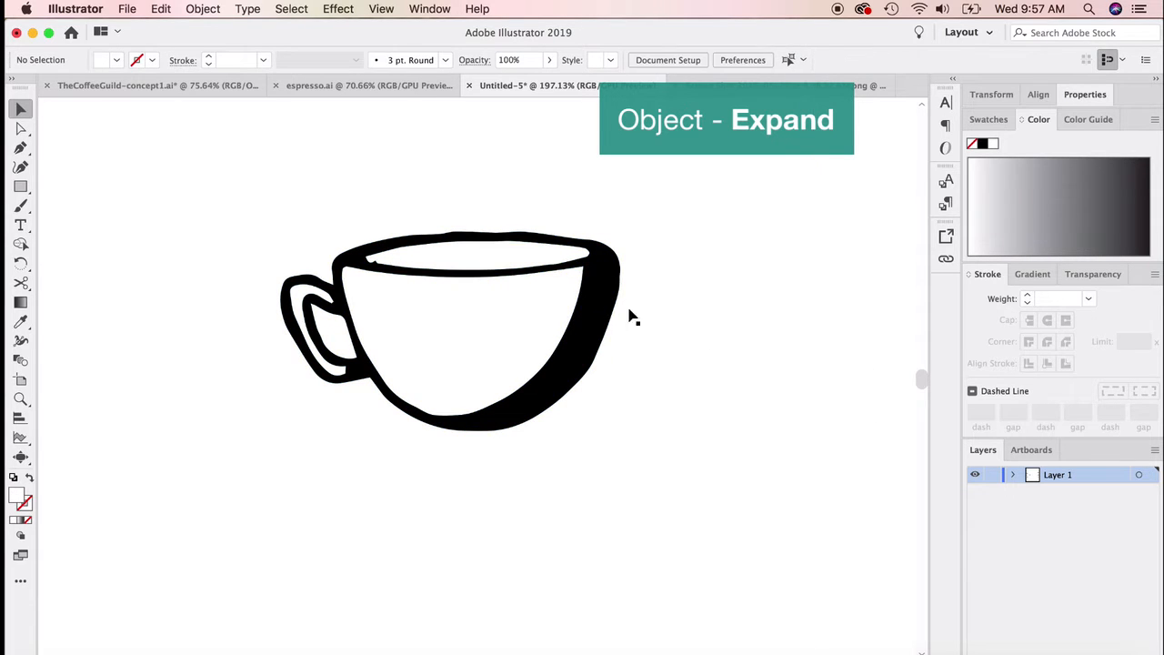
click(588, 317)
right_click(592, 314)
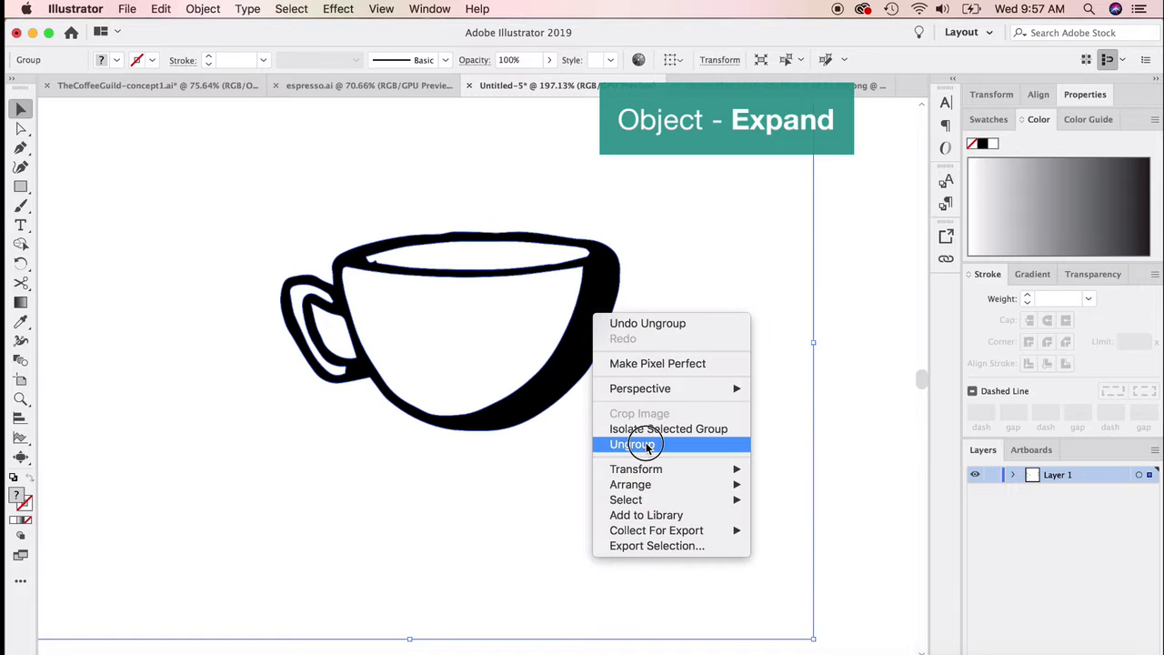
click(641, 444)
click(847, 397)
Step: Select the black coffee cup outline and examine its anchor points with the Direct Selection and Pen tools
click(578, 325)
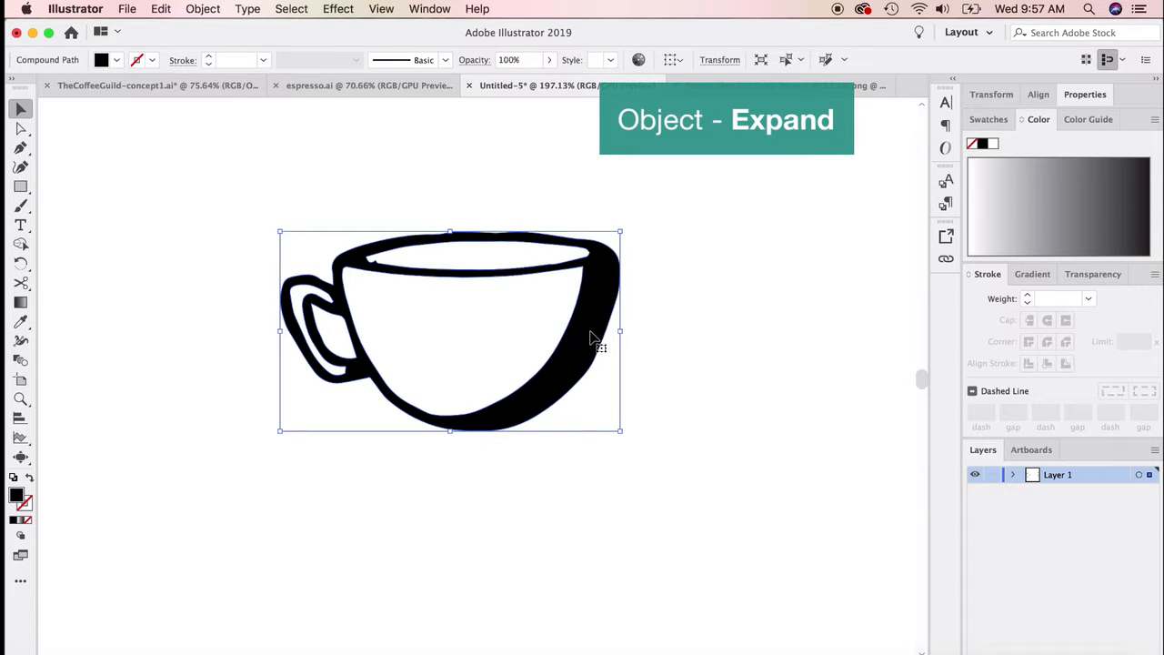
scroll(431, 315, up, 3)
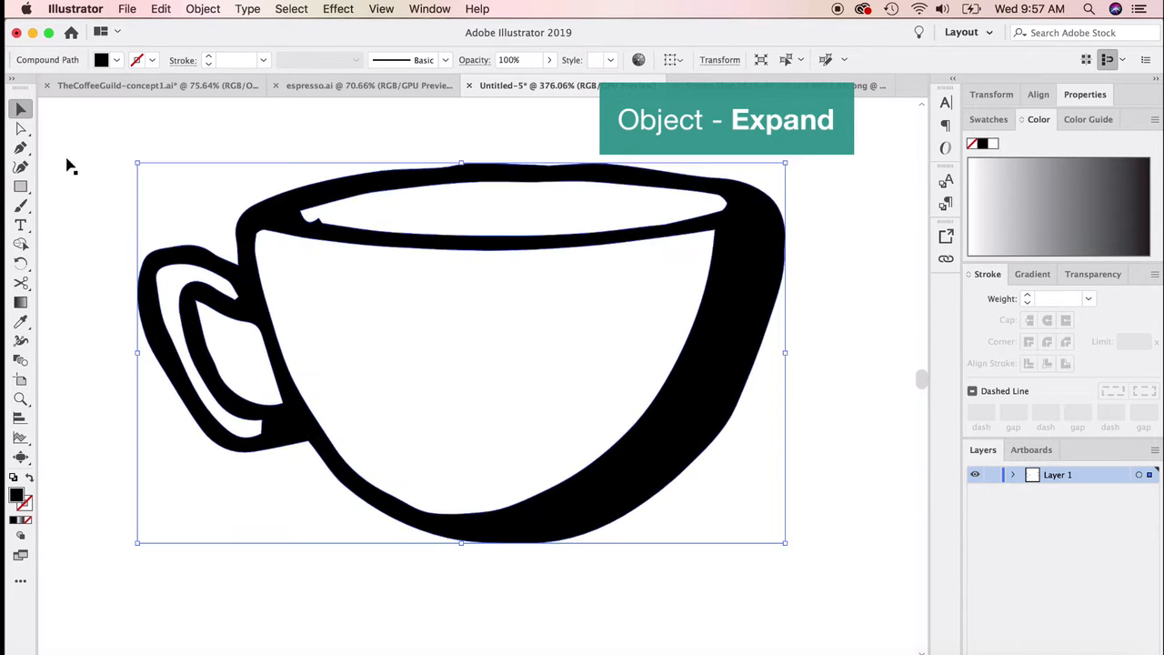
click(20, 128)
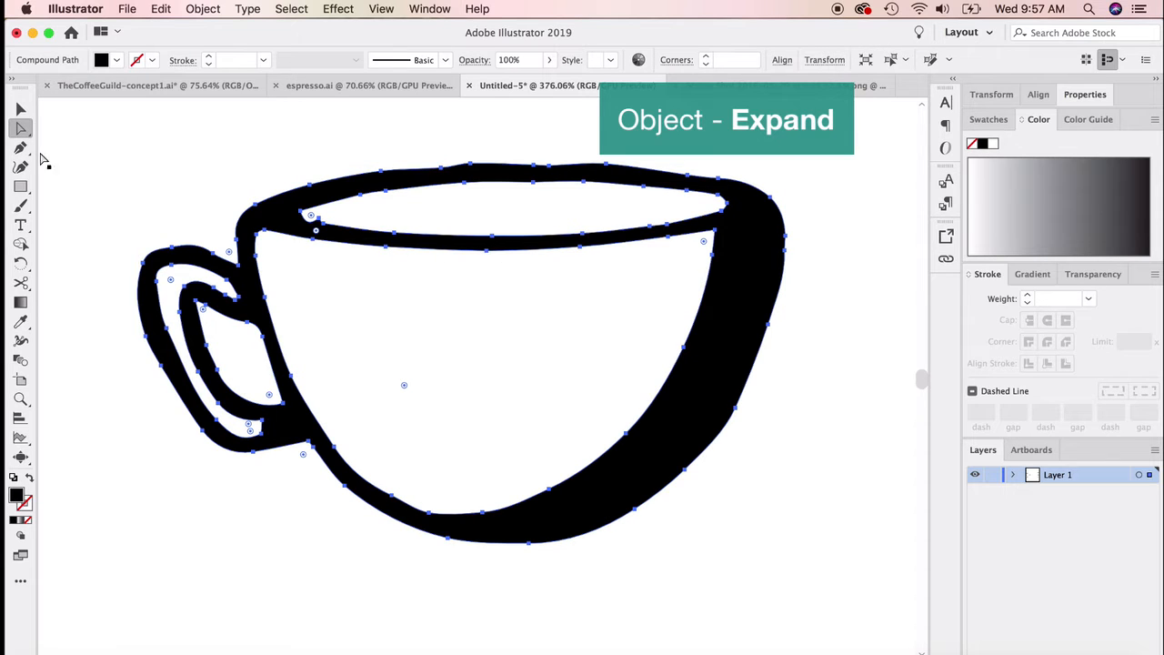
click(20, 148)
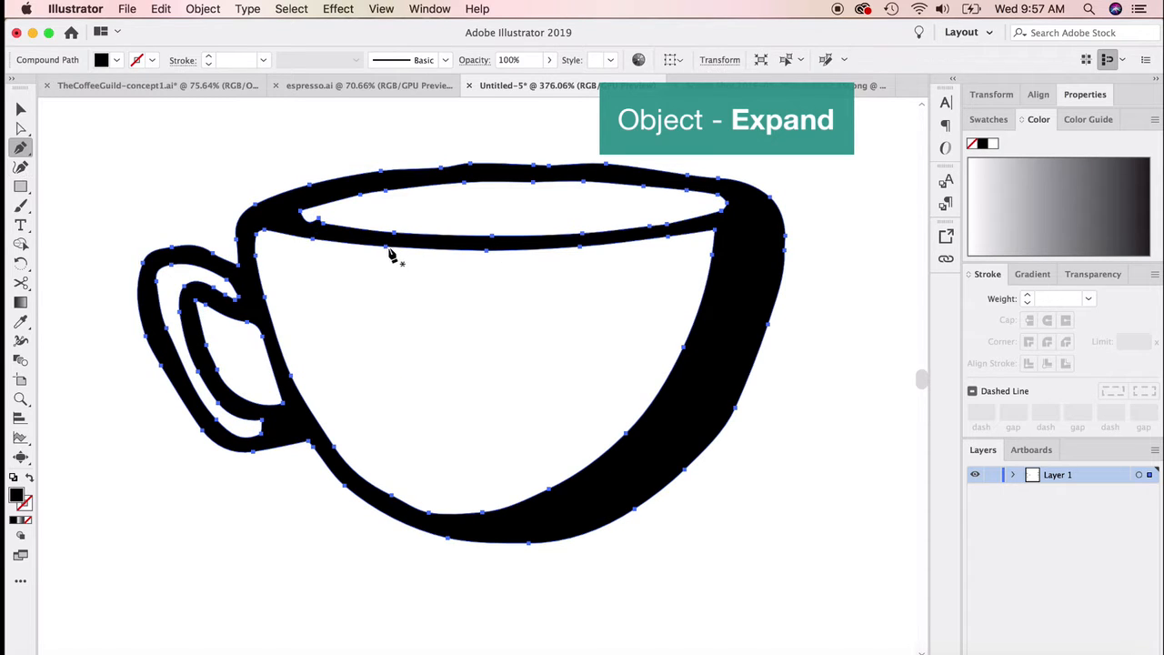
key(super+shift+a)
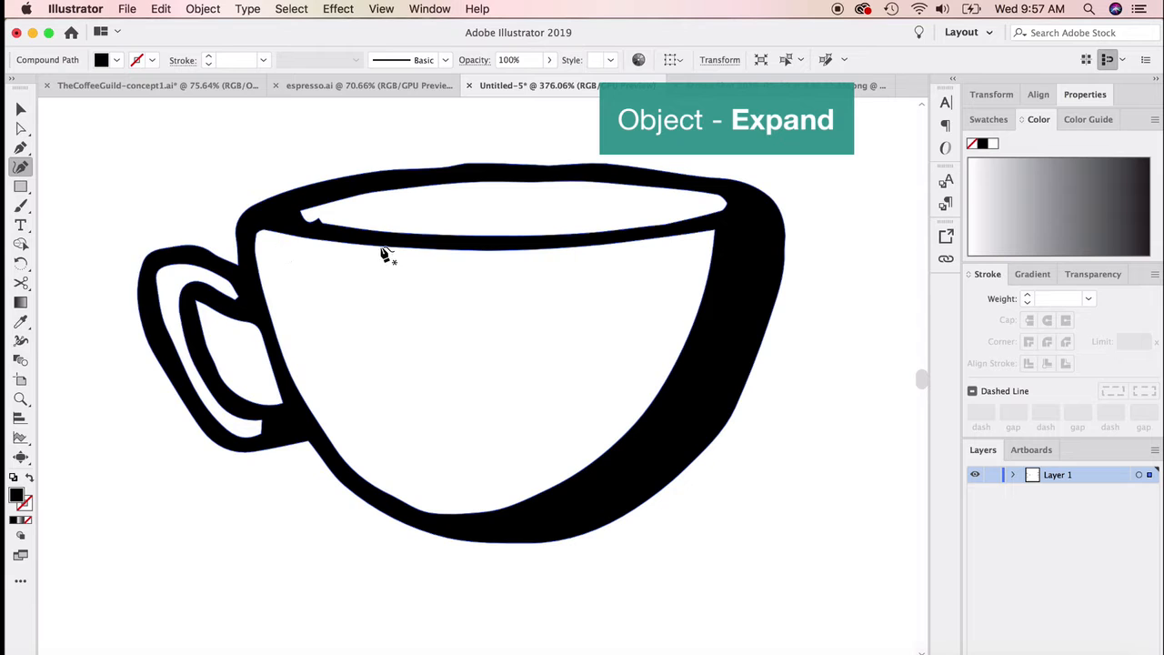
click(21, 109)
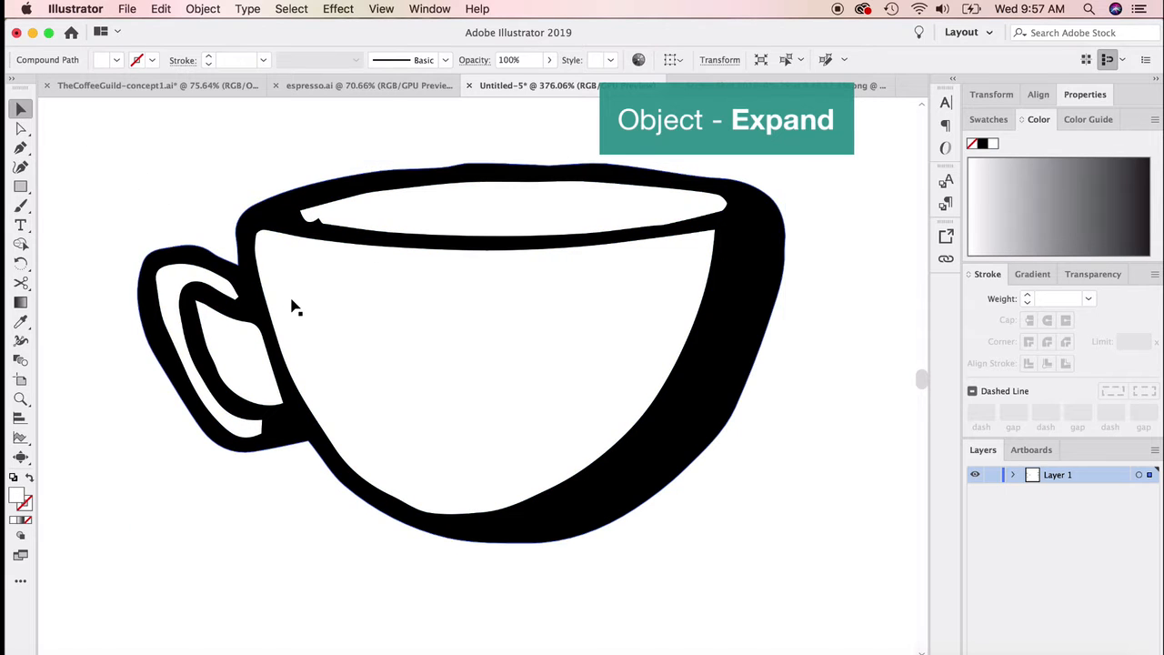
Step: Delete the traced coffee cup together with its white background shapes
scroll(287, 306, down, 2)
scroll(282, 306, down, 8)
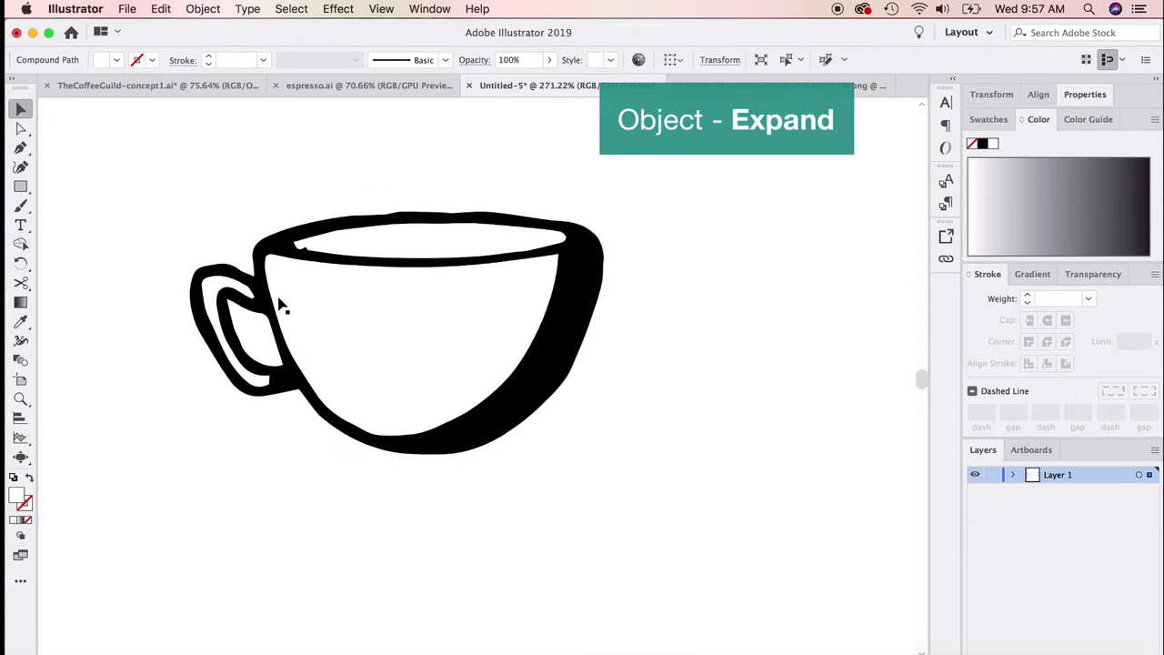
scroll(281, 309, left, 3)
scroll(282, 308, up, 1)
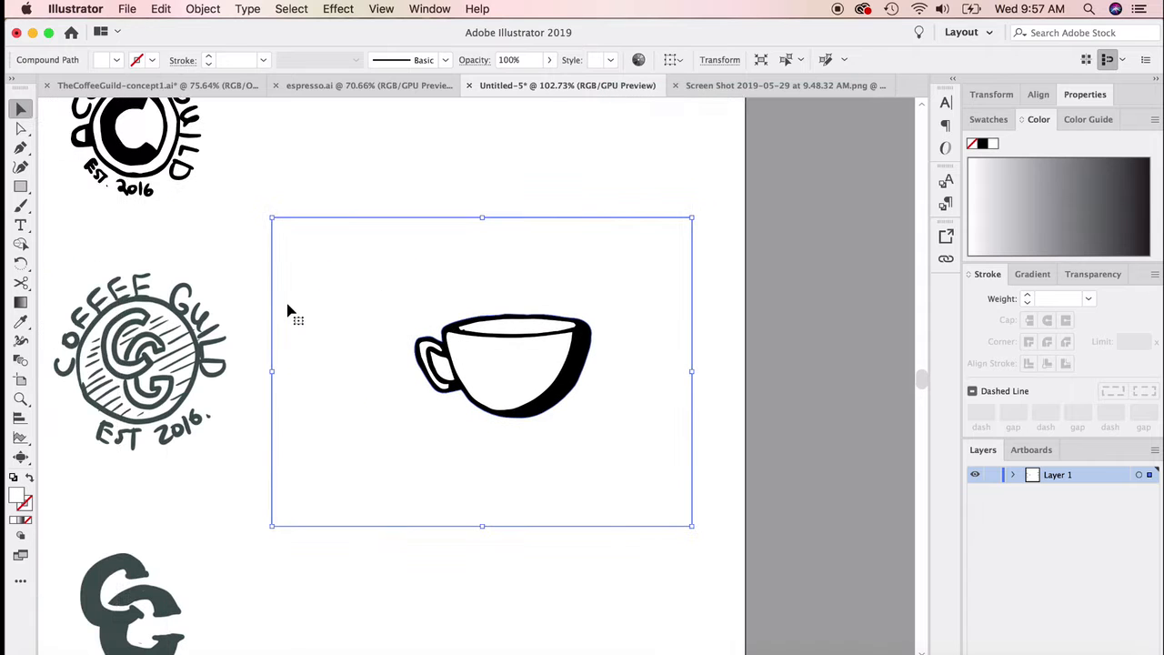
click(288, 311)
drag(402, 264, 641, 492)
key(Delete)
Step: Draw a black-filled circle with the Ellipse tool in the empty area beside the black Coffee Guild sketch
scroll(499, 458, left, 4)
scroll(499, 458, up, 1)
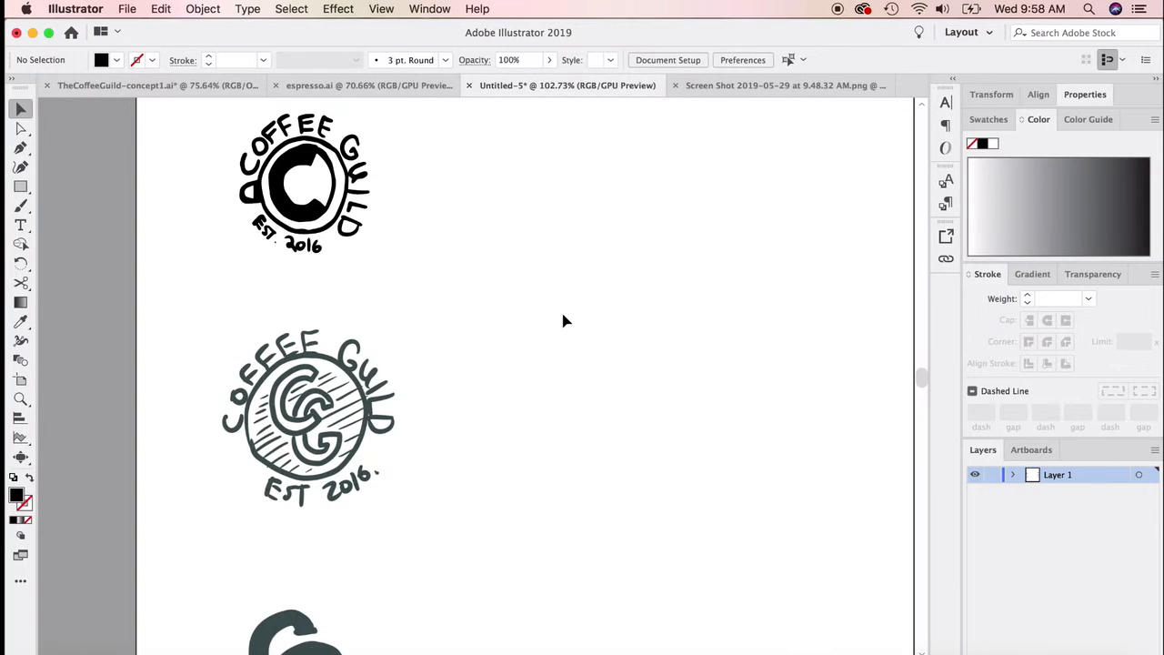
scroll(562, 320, up, 3)
scroll(563, 320, right, 2)
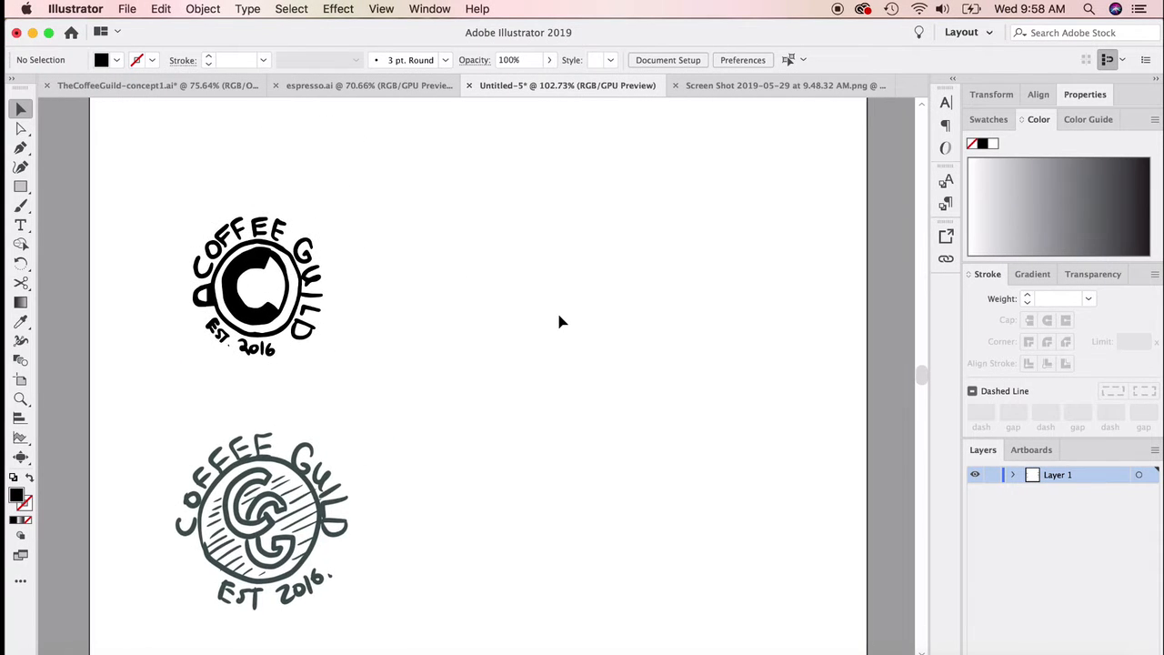
scroll(559, 321, right, 2)
scroll(555, 320, up, 3)
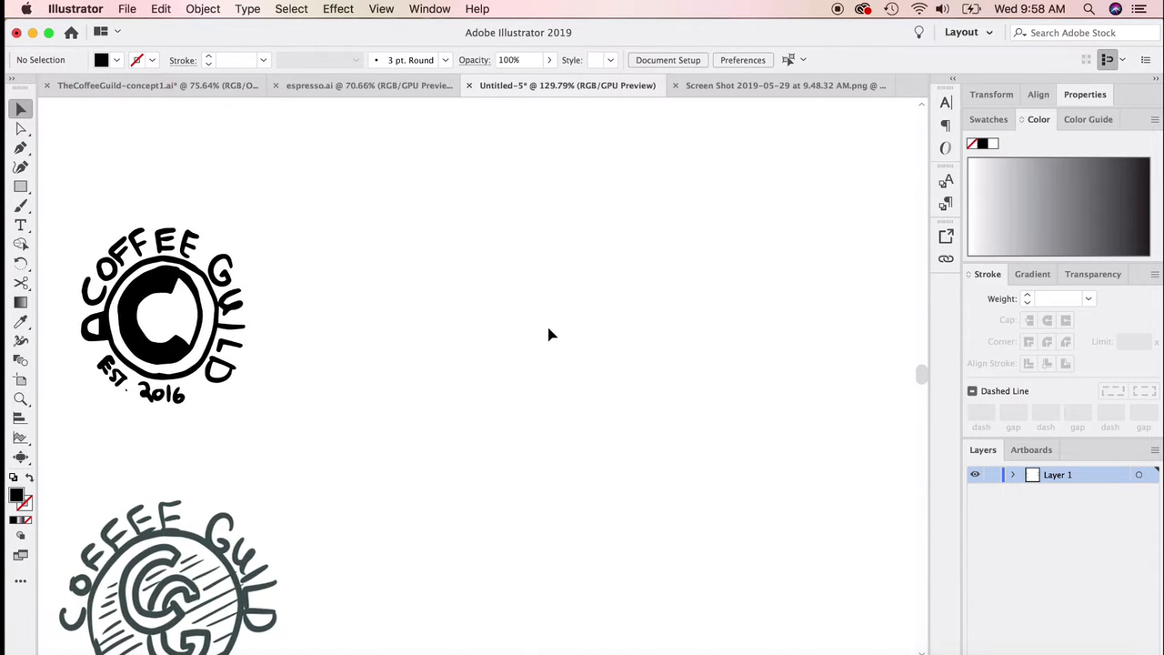
scroll(548, 335, left, 3)
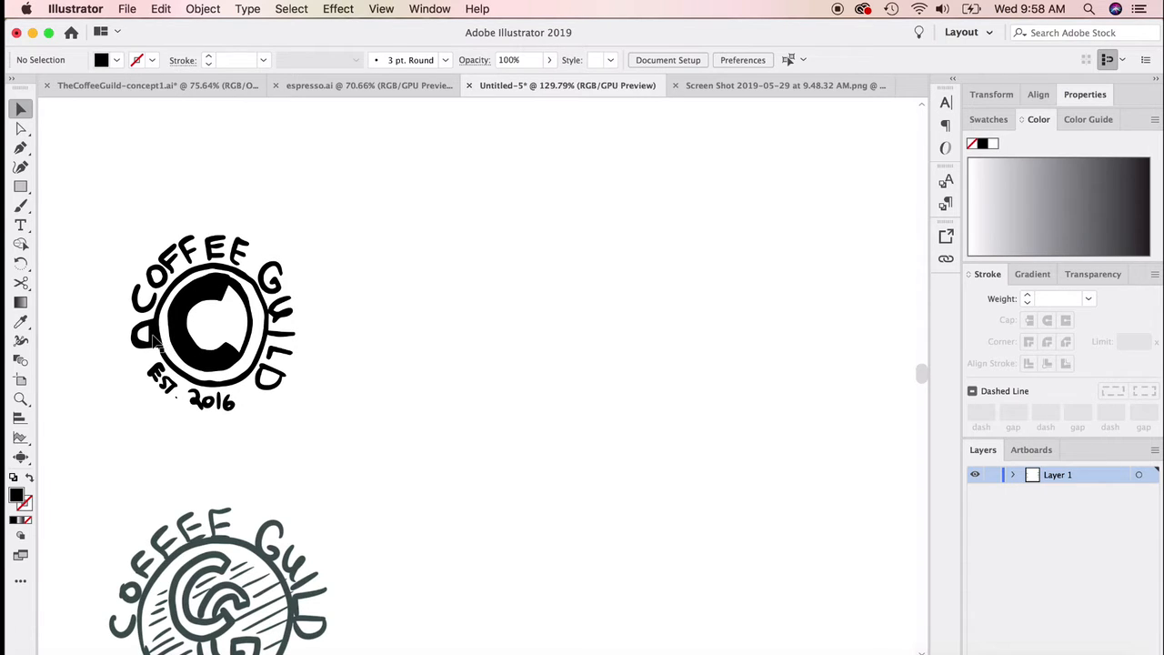
drag(20, 185, 78, 209)
drag(424, 190, 654, 382)
click(20, 109)
click(825, 380)
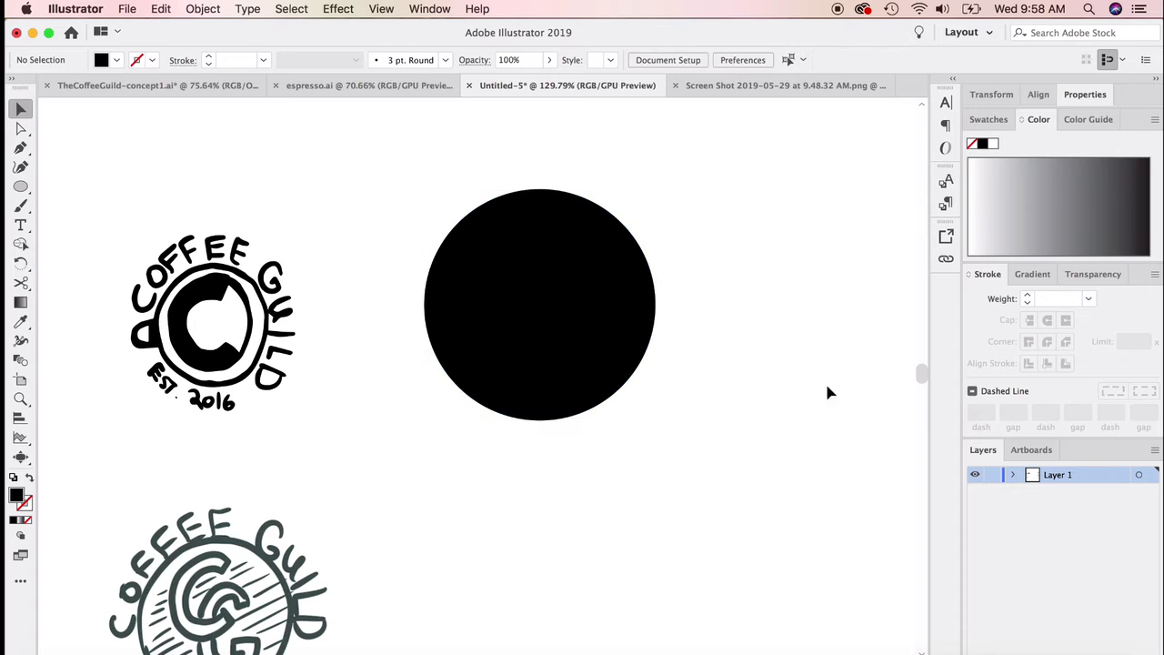
Step: Swap the circle's fill and stroke so only a black outline remains, and set the stroke weight to 3 pt
click(520, 356)
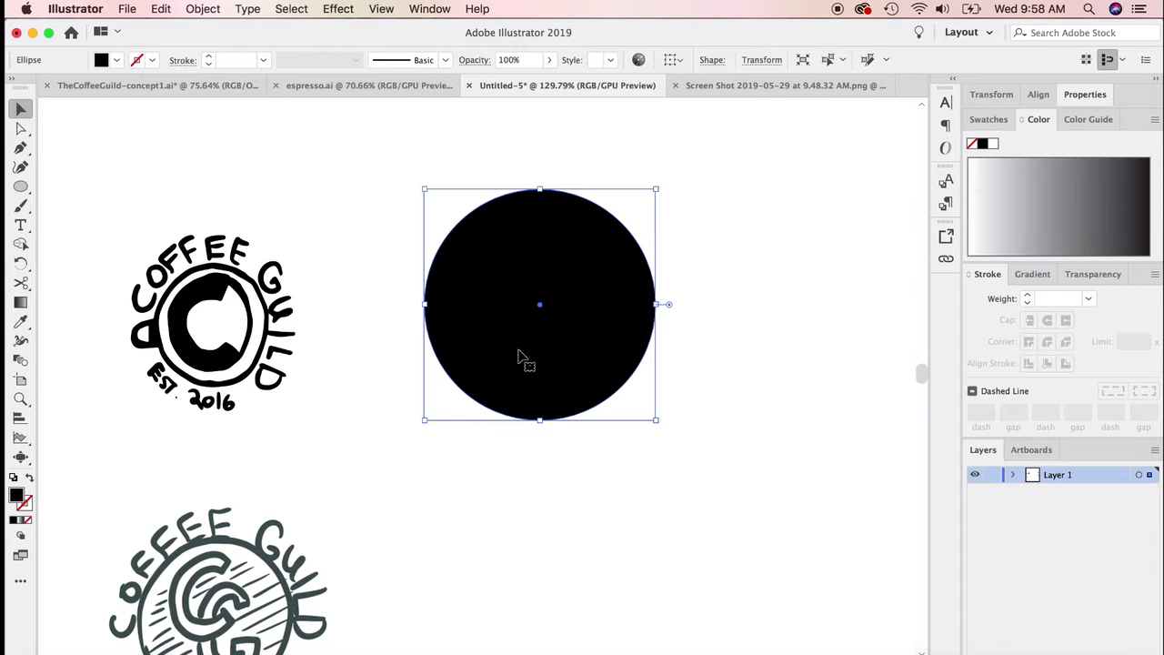
click(28, 480)
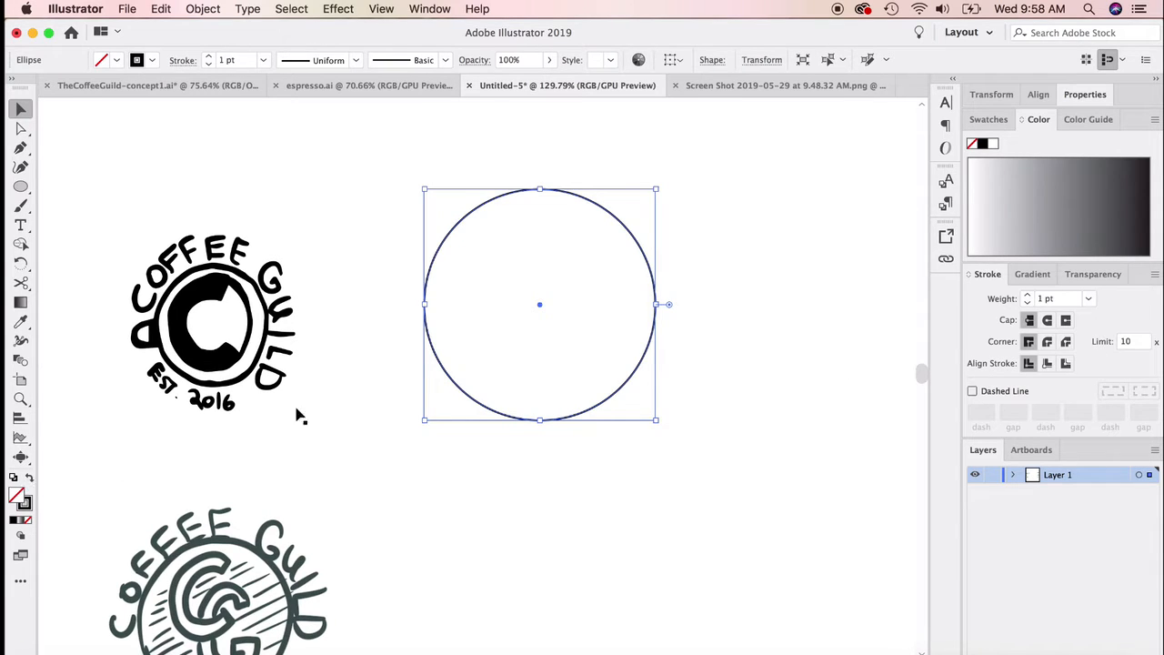
click(1026, 296)
click(1027, 296)
click(691, 319)
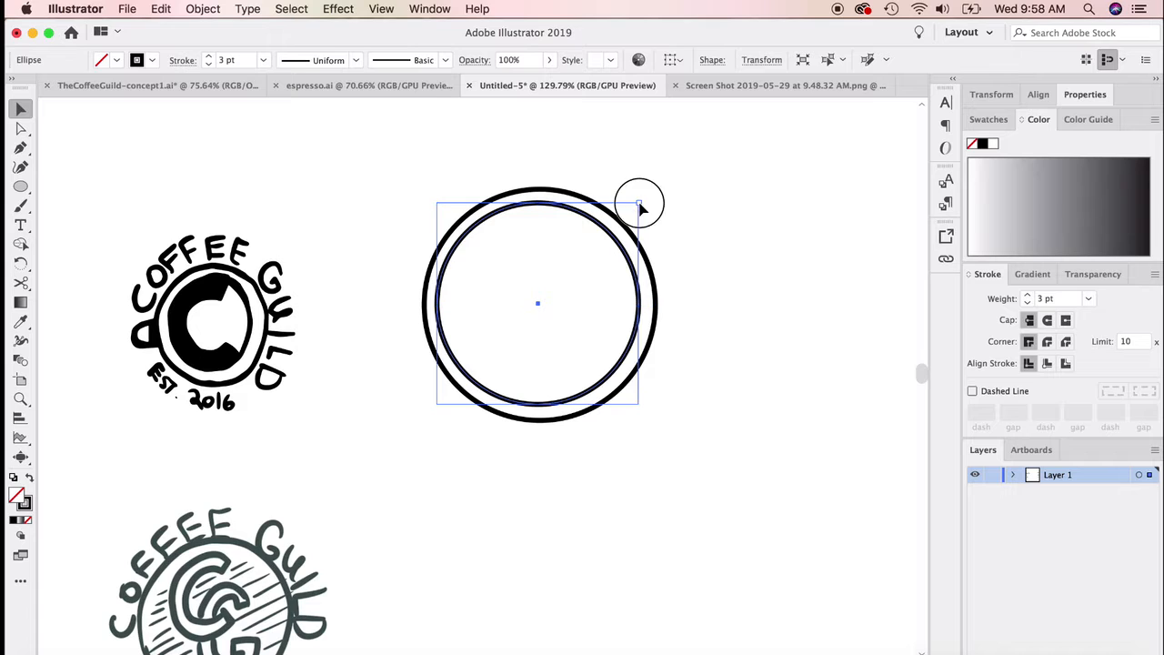
Step: Add a smaller copy of the circle inside the original and adjust its size to form a double ring
drag(633, 204, 608, 238)
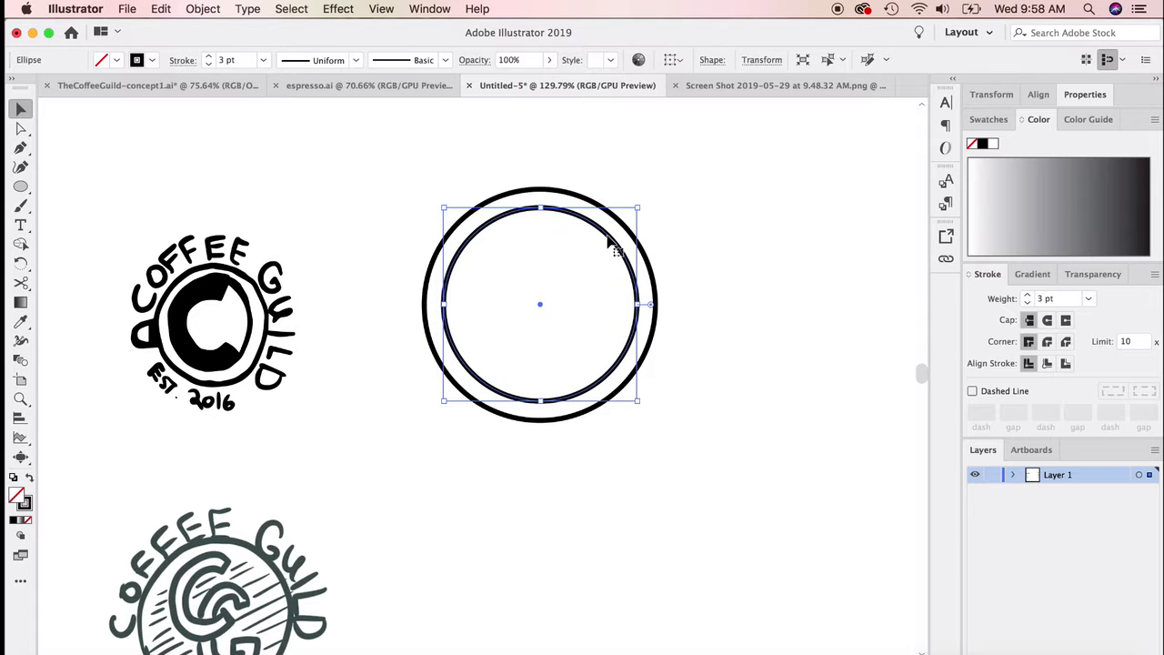
click(684, 241)
click(619, 244)
drag(636, 211, 638, 208)
mouse_move(448, 402)
mouse_down()
mouse_move(436, 395)
mouse_move(441, 405)
mouse_up()
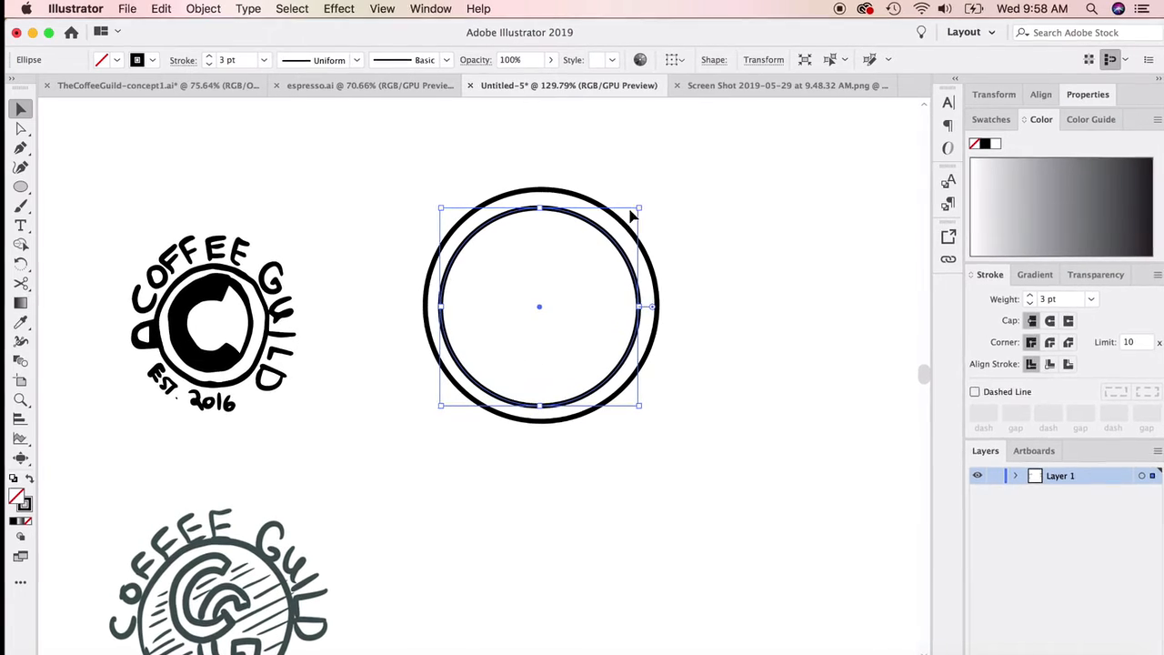
drag(633, 215, 650, 209)
click(695, 263)
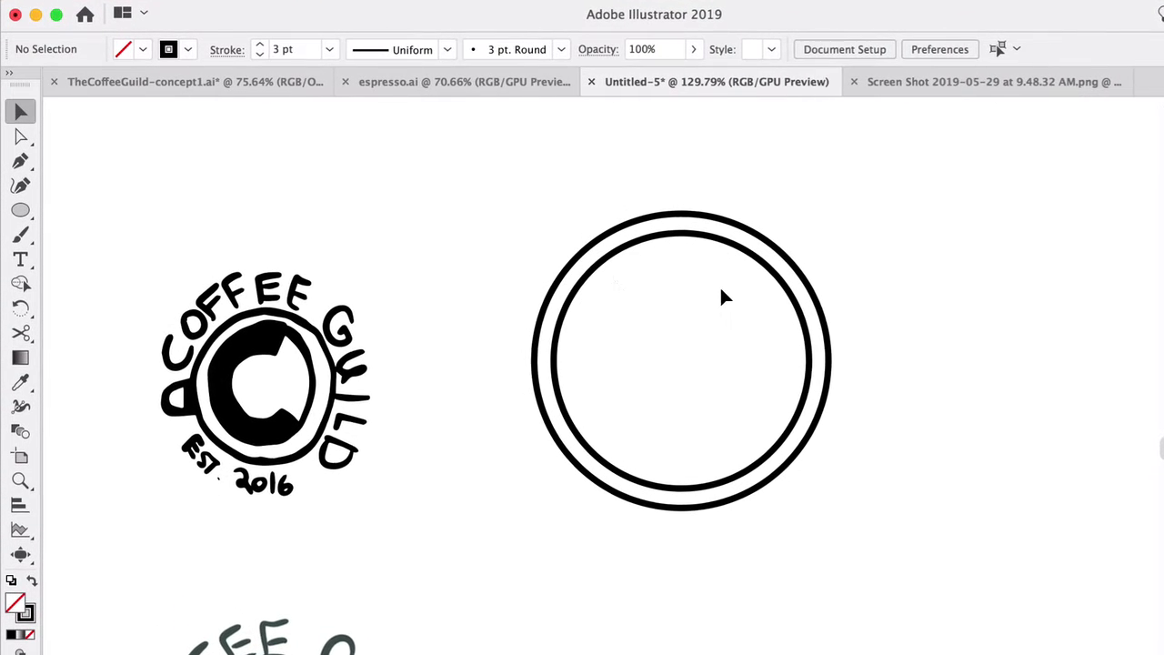
Step: Set the stroke colour of both circles to a dark grey with 0% saturation and 27% brightness
drag(541, 257, 607, 307)
double_click(26, 611)
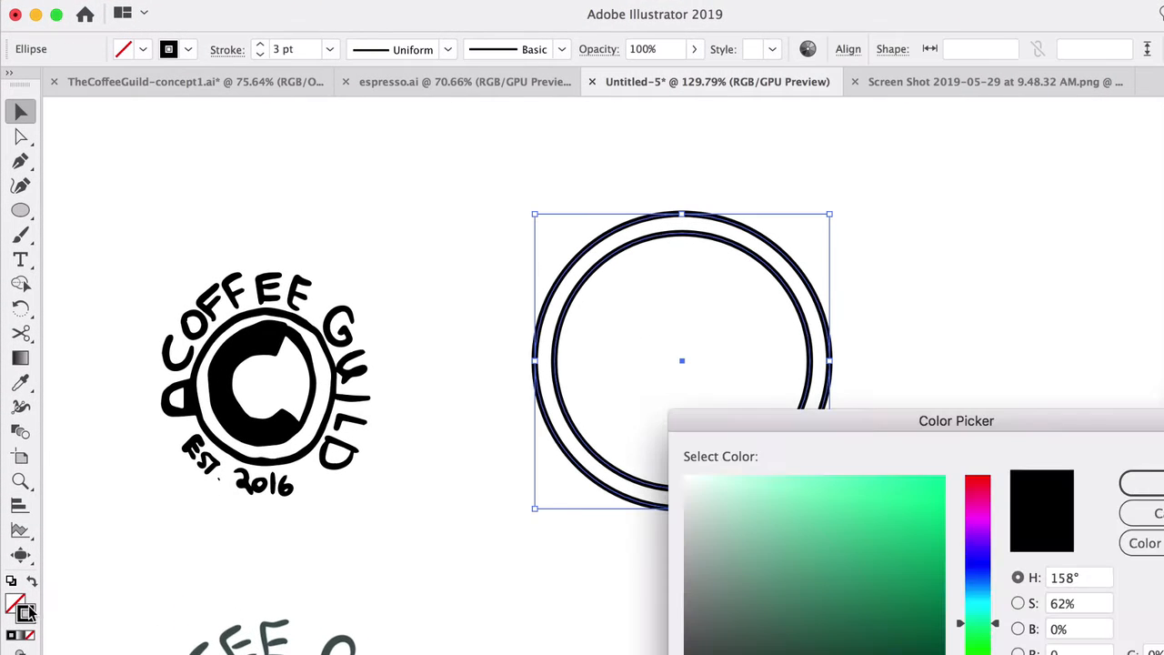
drag(698, 653, 680, 654)
click(1144, 483)
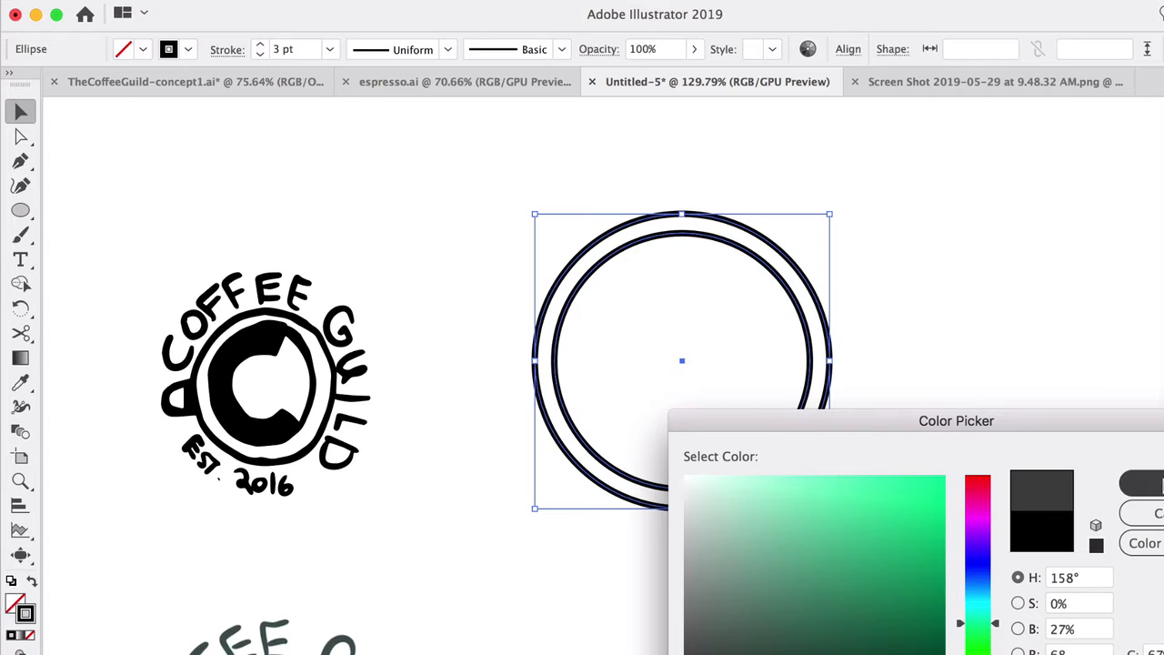
Step: Draw a small dark grey outlined rectangle as a cup handle, overlapping the outer ring's left edge at mid-height
click(943, 538)
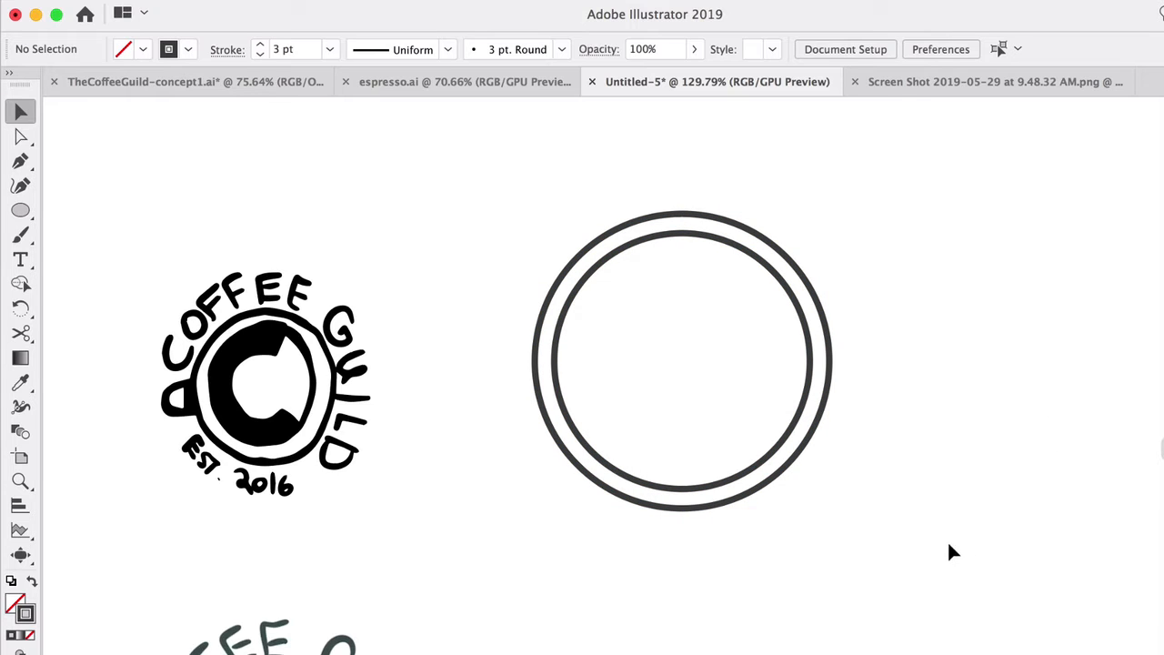
scroll(476, 376, up, 3)
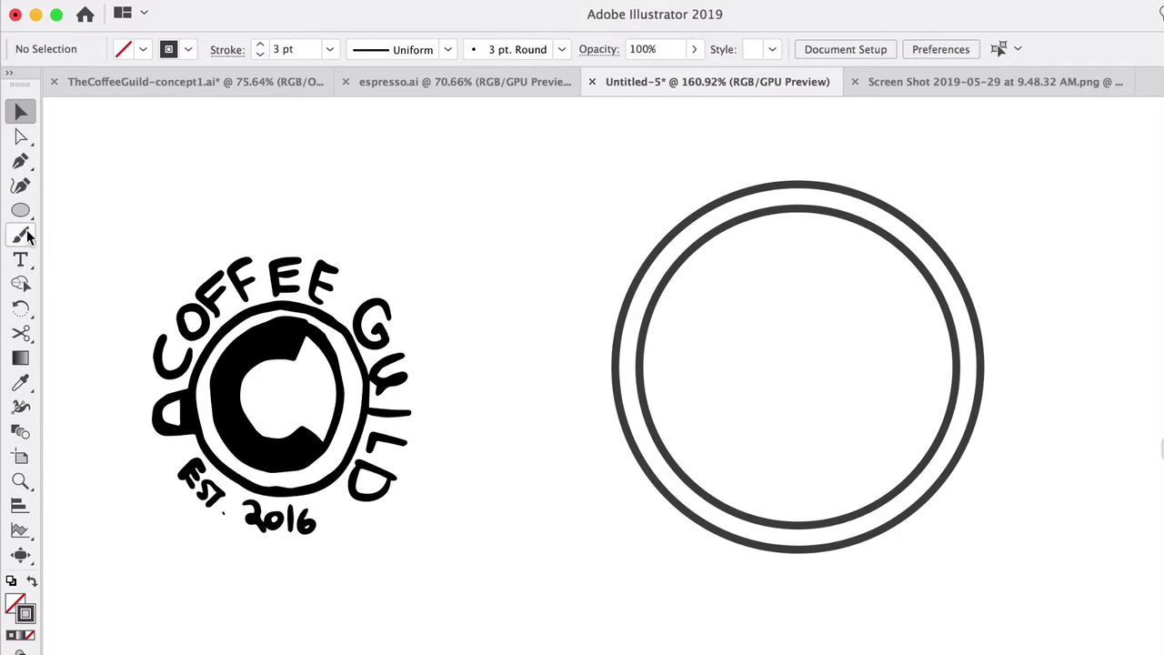
drag(20, 210, 99, 218)
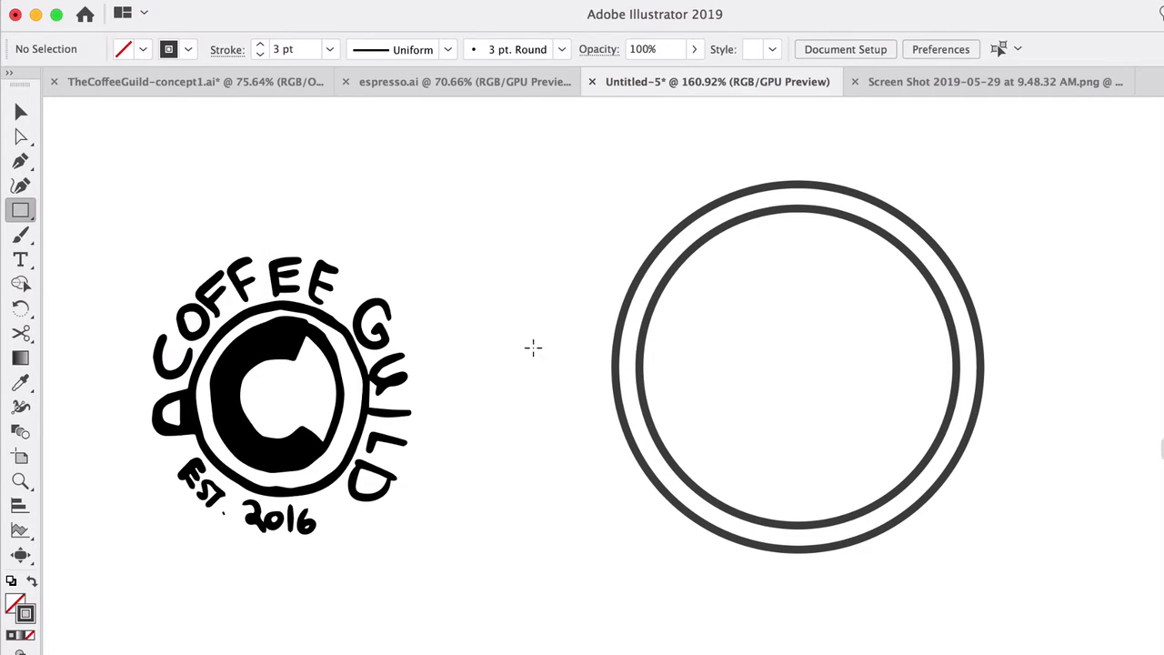
drag(523, 331, 632, 406)
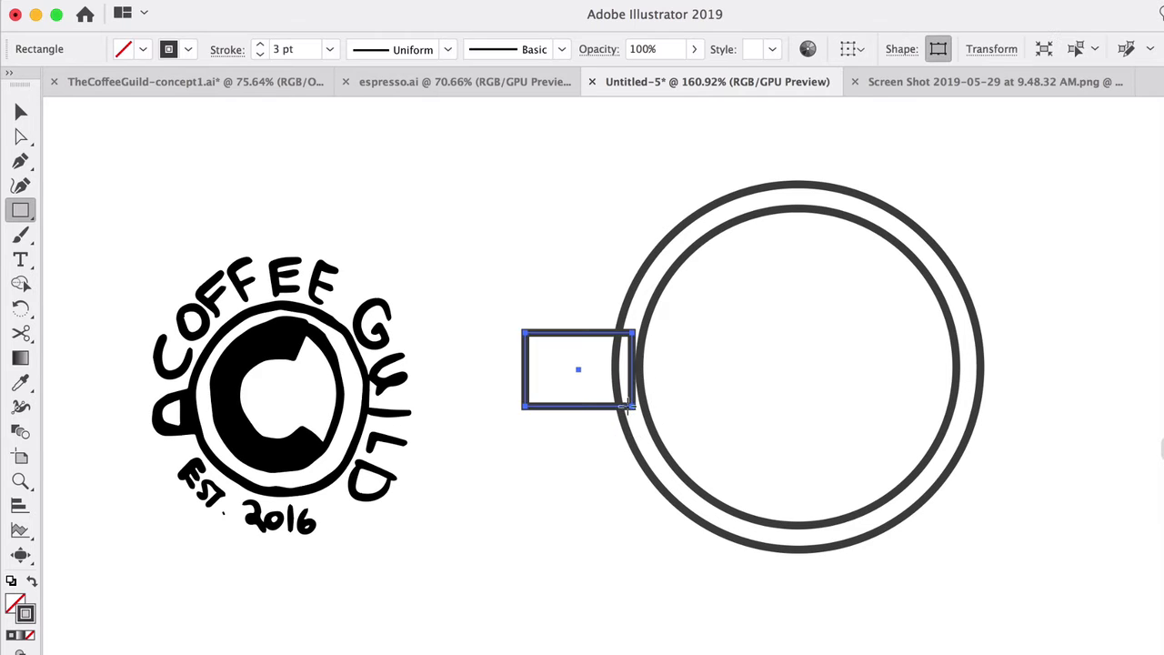
Step: Round the two outer corners of the handle rectangle and shorten it so its inner side meets the outer ring
click(21, 111)
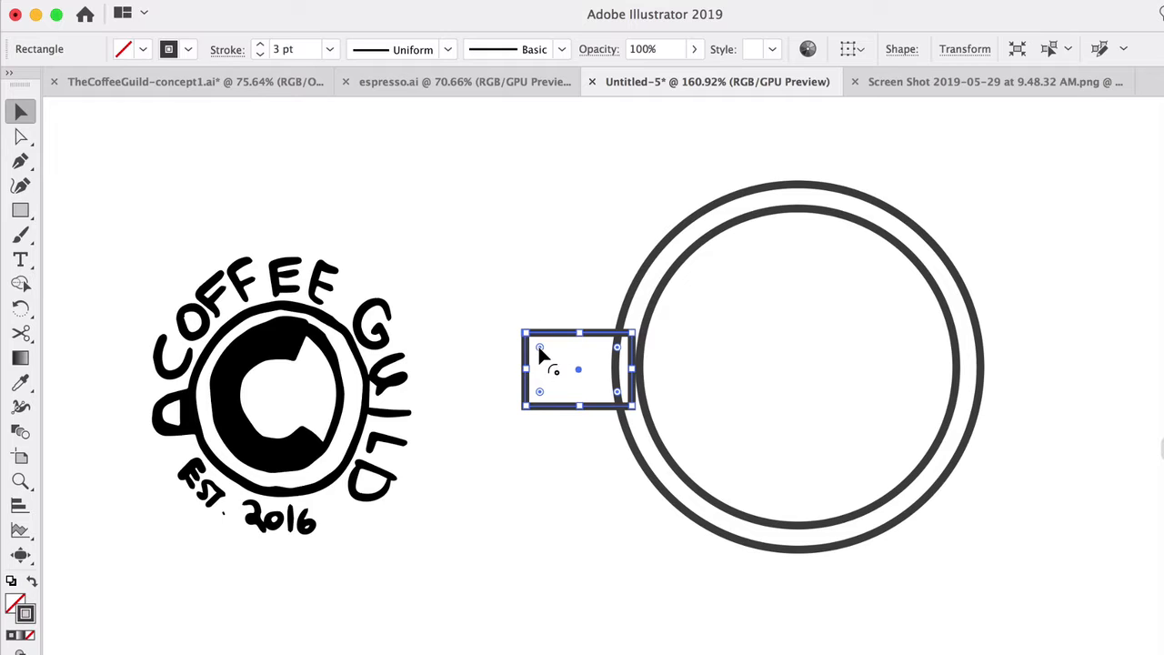
drag(538, 346, 554, 384)
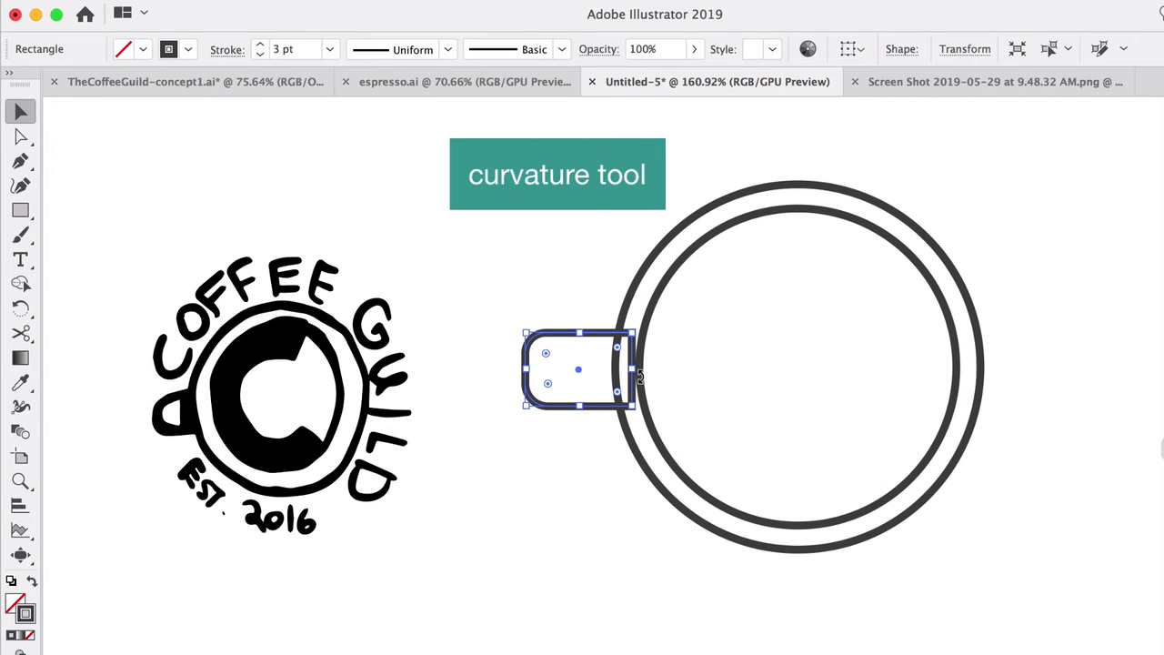
scroll(639, 376, up, 3)
drag(633, 366, 611, 367)
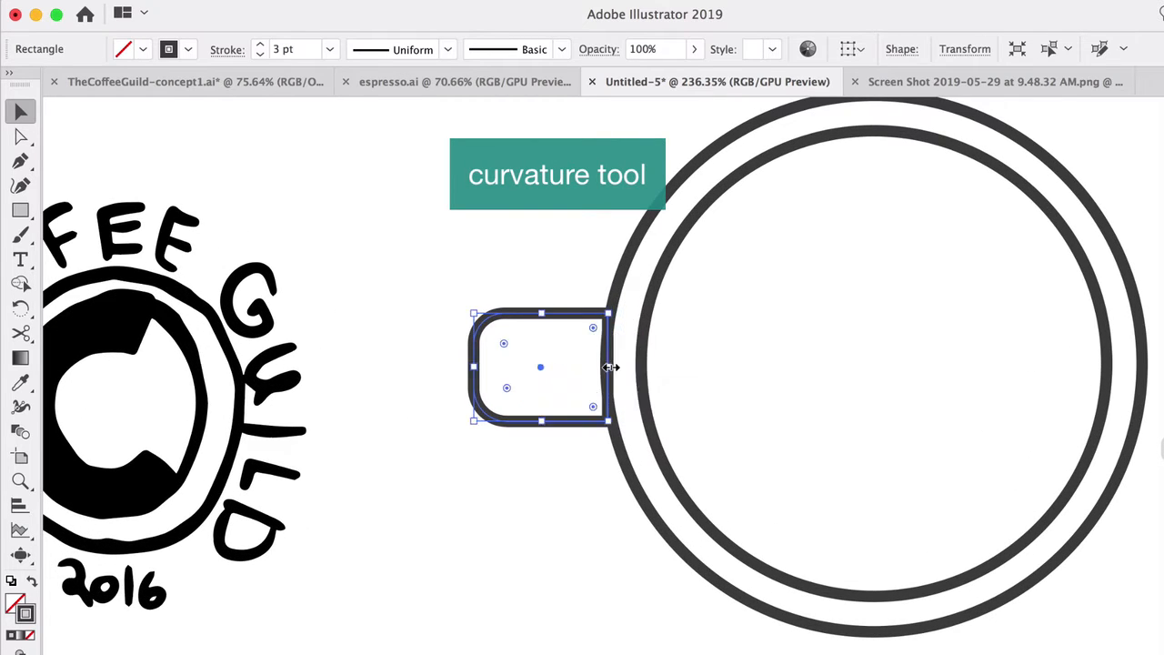
Step: Bend the handle's inner side with the Curvature tool to follow the outer ring, and nudge the handle against the ring
click(20, 184)
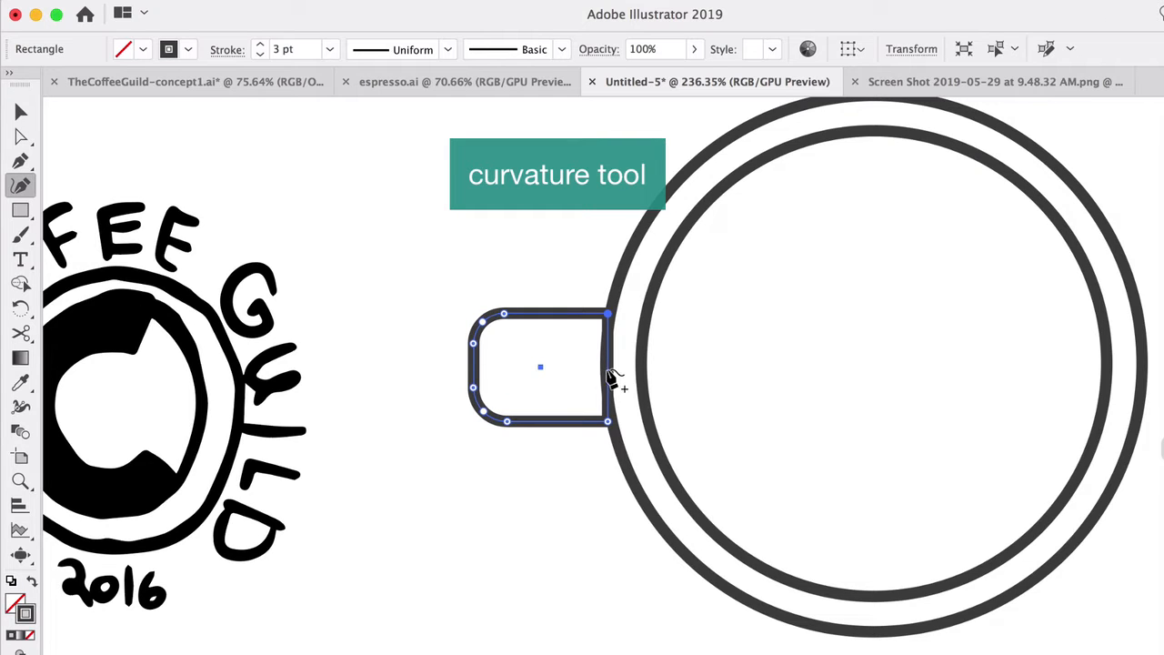
click(598, 366)
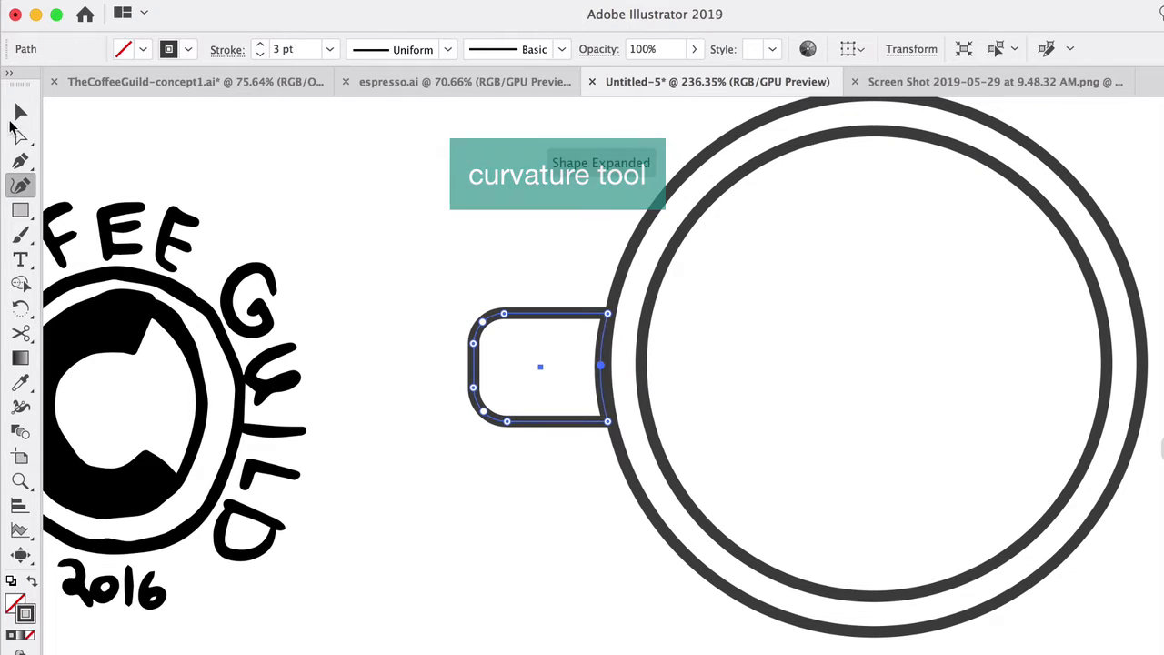
key(v)
click(589, 498)
click(571, 317)
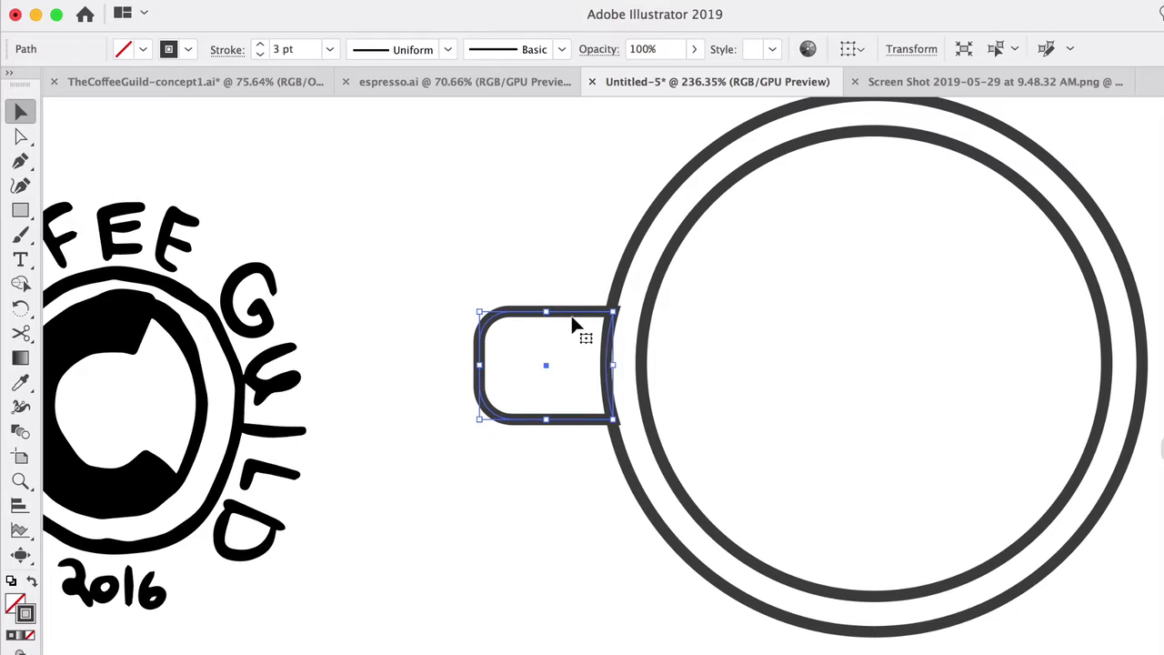
click(20, 185)
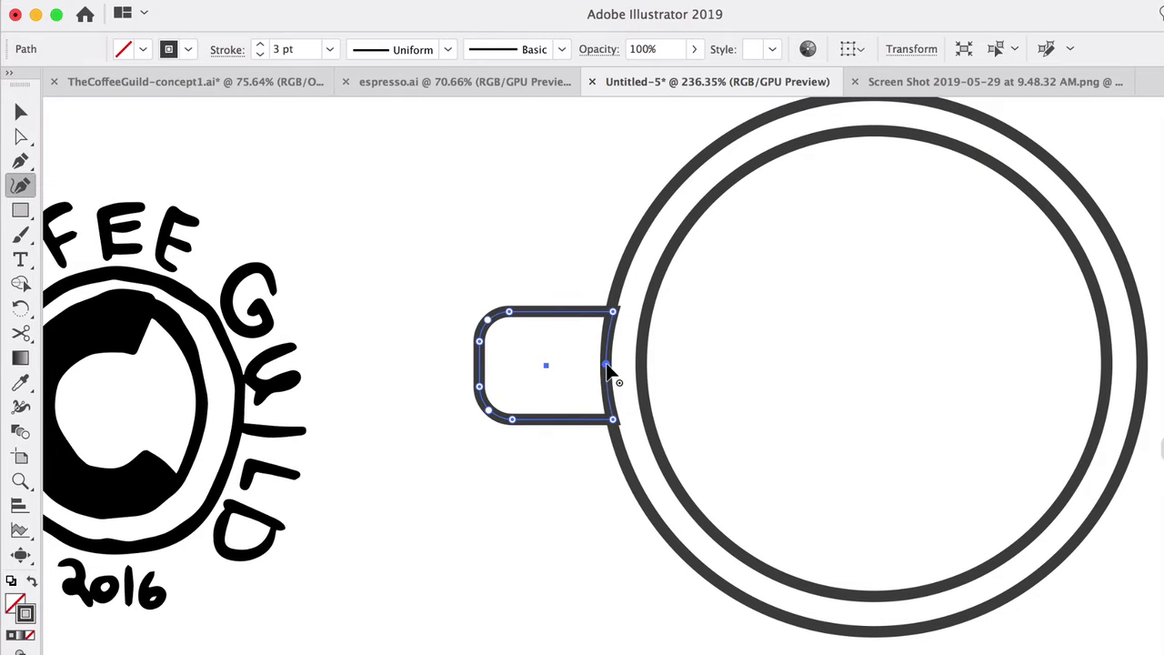
click(607, 364)
click(20, 111)
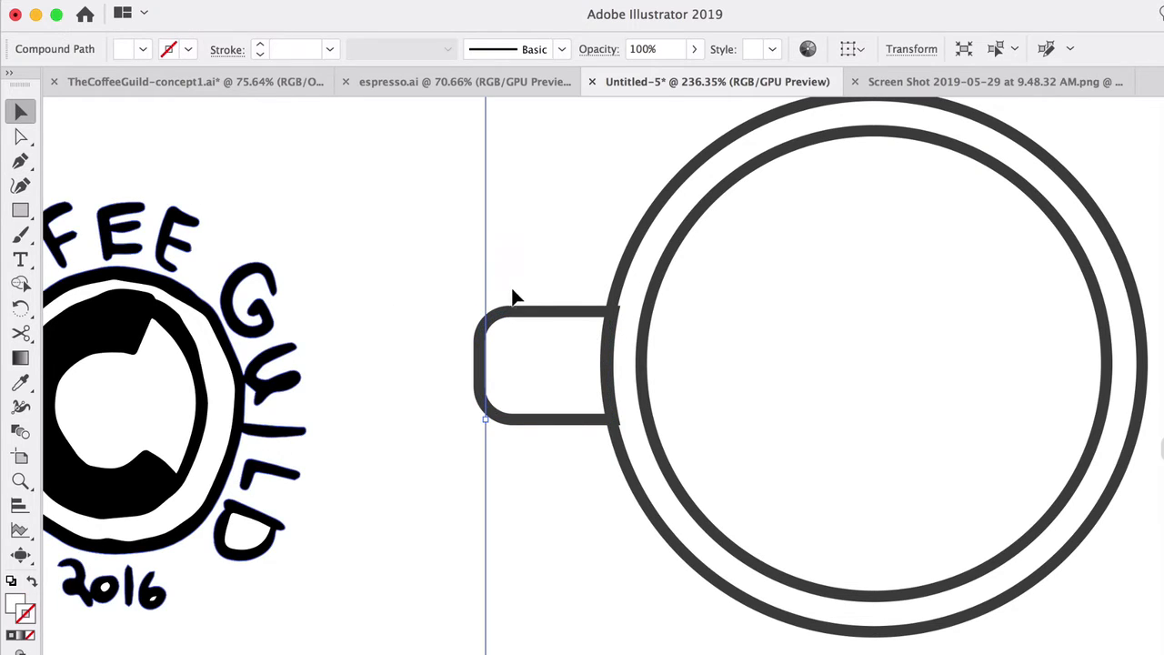
click(561, 316)
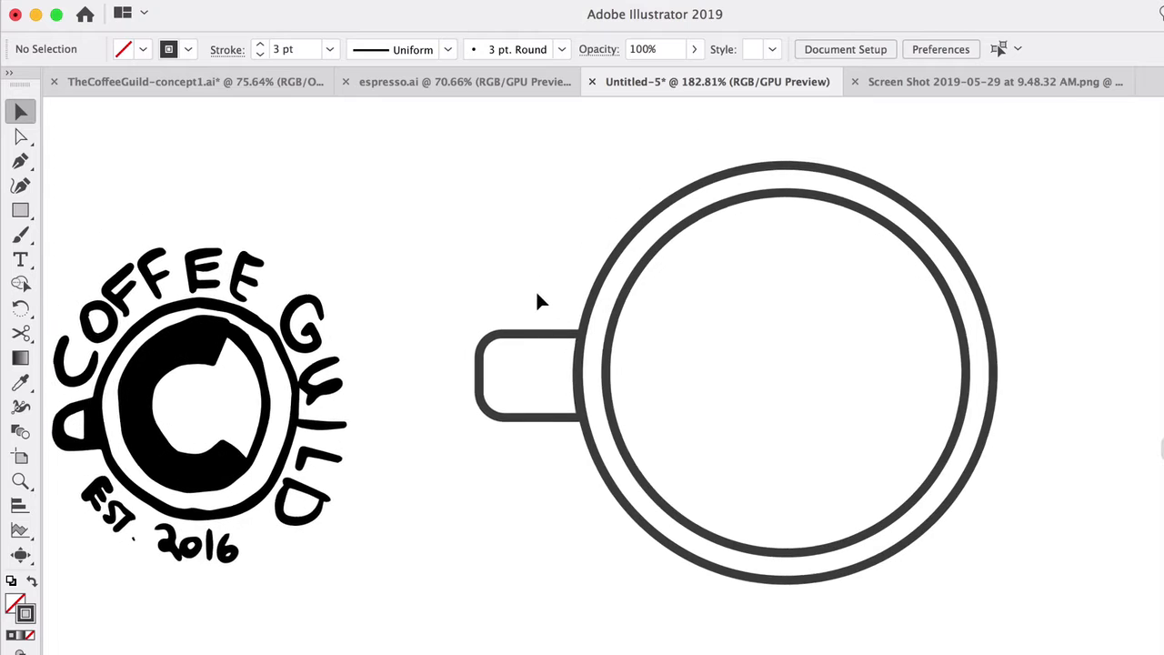
Step: Draw a closed Pen tool shape where the handle joins the cup, curved along the ring, and swap its stroke to a dark grey fill
scroll(541, 298, up, 2)
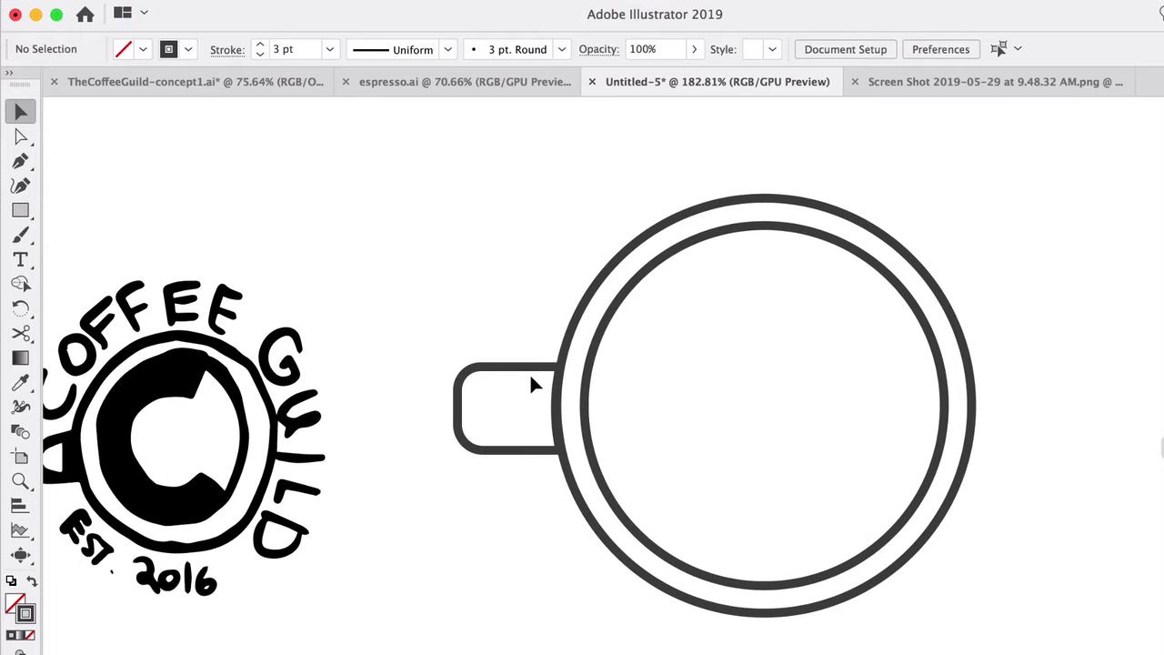
scroll(544, 461, right, 2)
scroll(543, 460, up, 1)
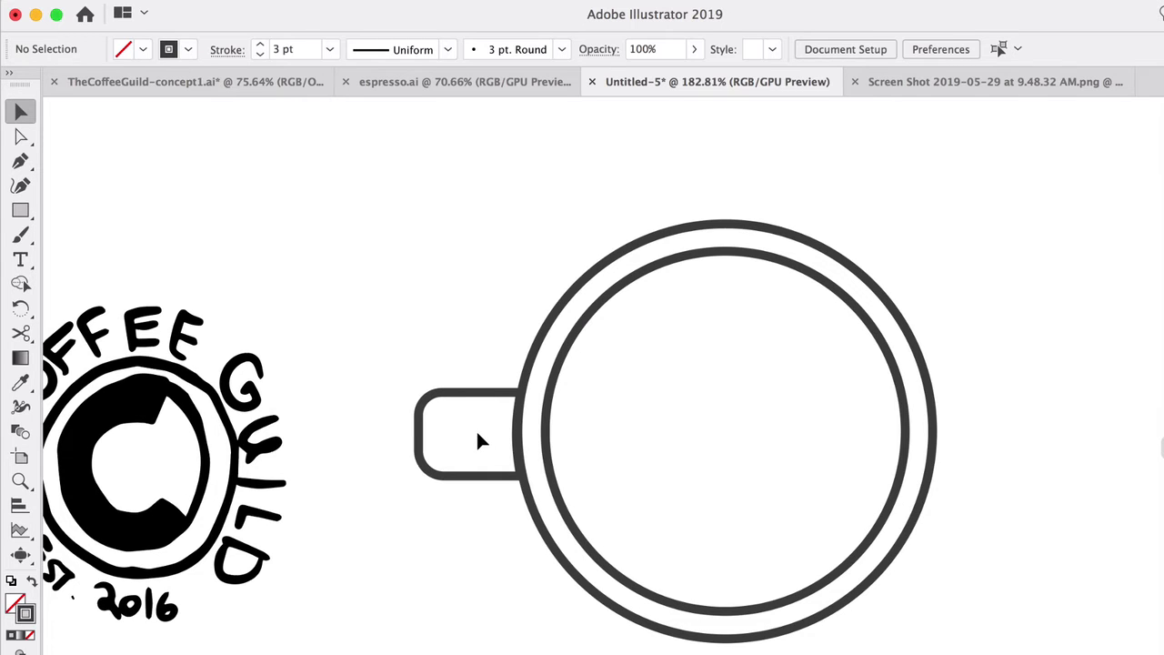
scroll(475, 428, up, 2)
key(p)
scroll(526, 413, up, 2)
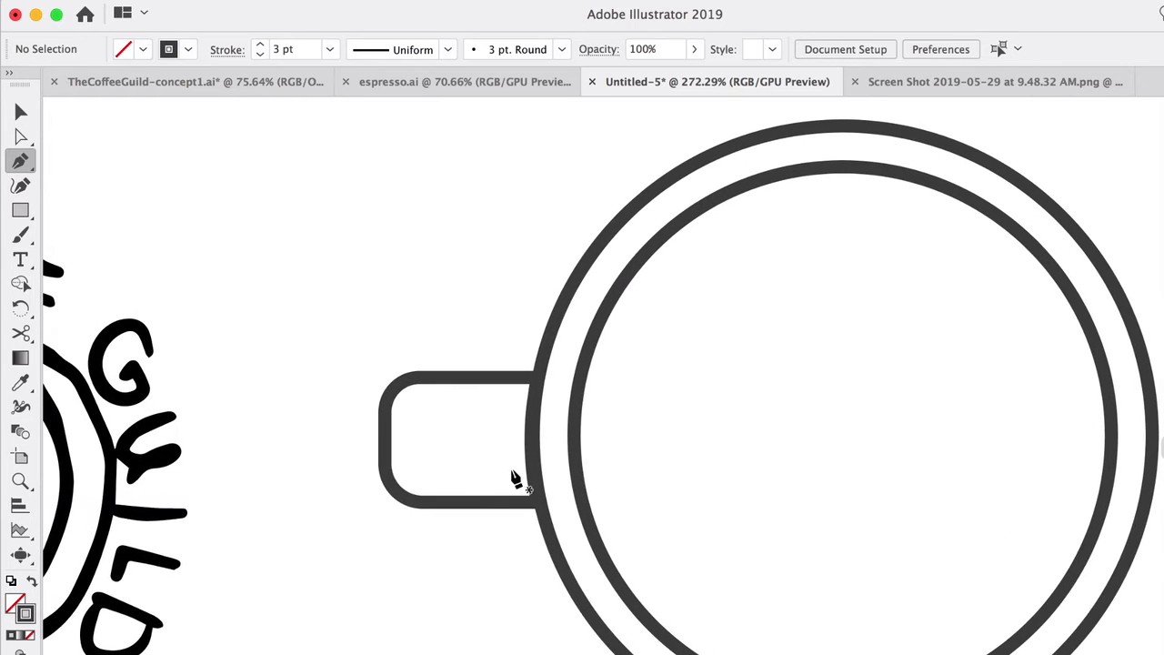
click(496, 499)
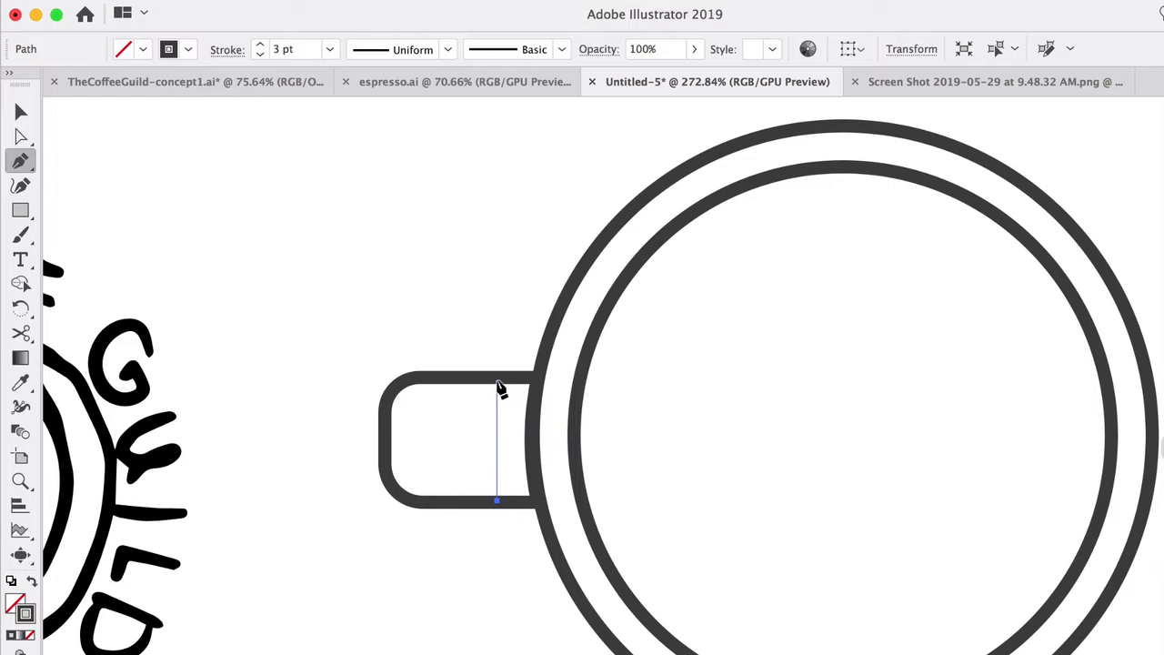
click(496, 379)
click(538, 378)
click(537, 503)
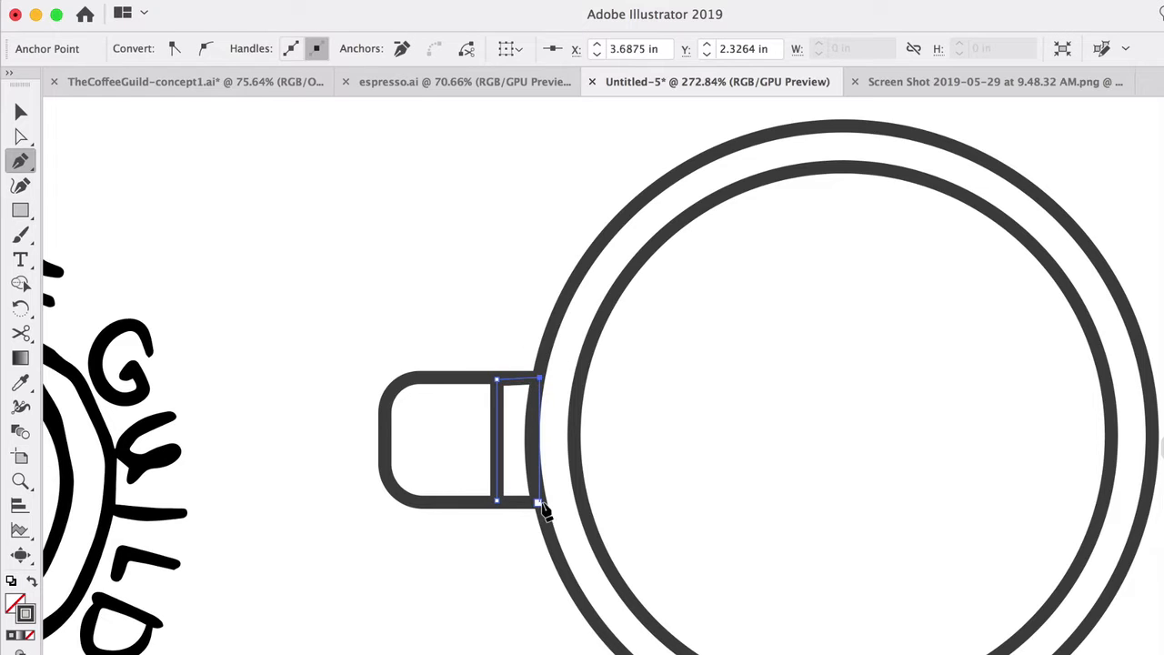
mouse_move(537, 503)
mouse_down()
mouse_move(557, 557)
mouse_move(535, 505)
mouse_up()
click(497, 499)
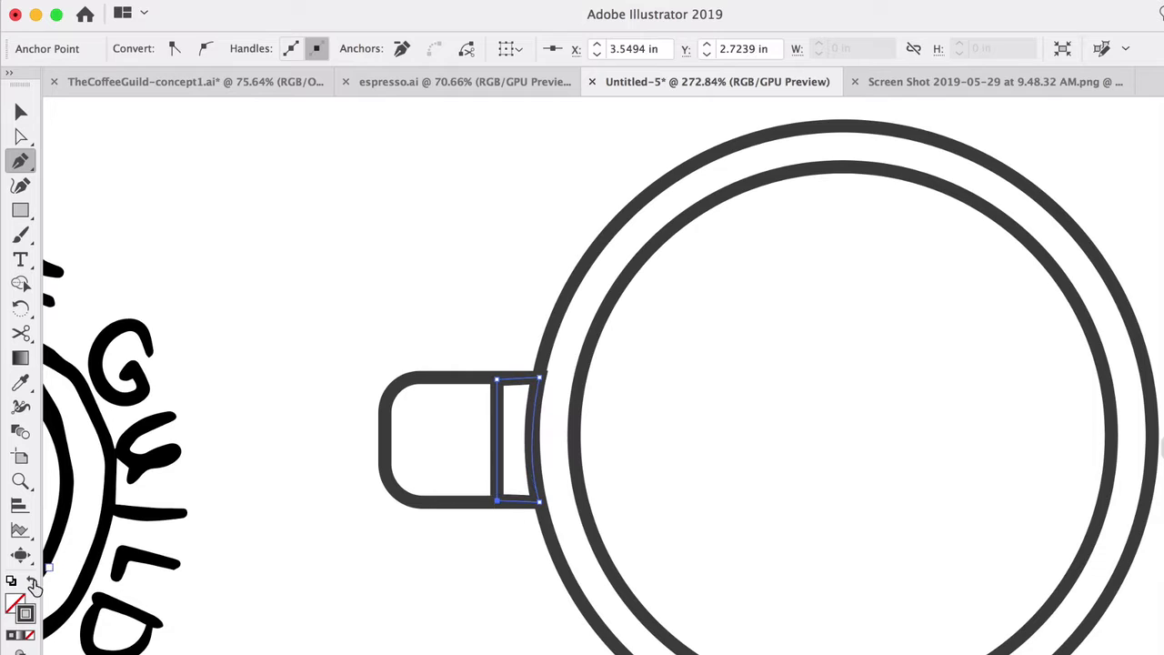
click(33, 583)
Step: Bow the outer edge of the filled handle shape with the Curvature tool, and make the shape slightly narrower
click(20, 189)
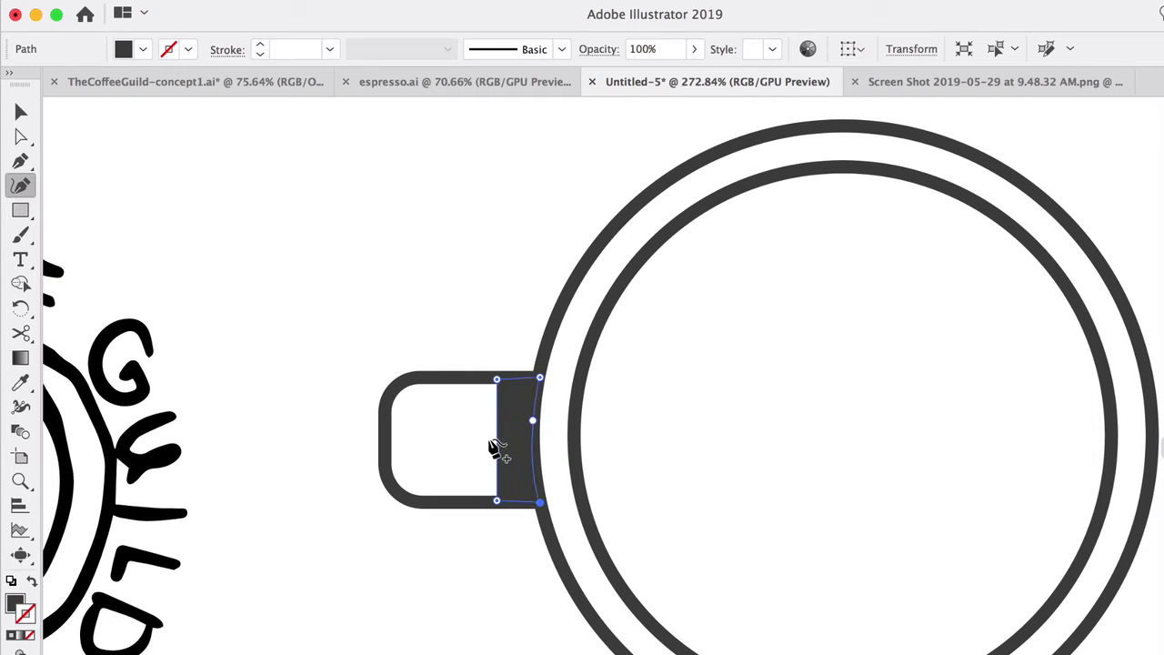
drag(498, 438, 481, 437)
click(21, 113)
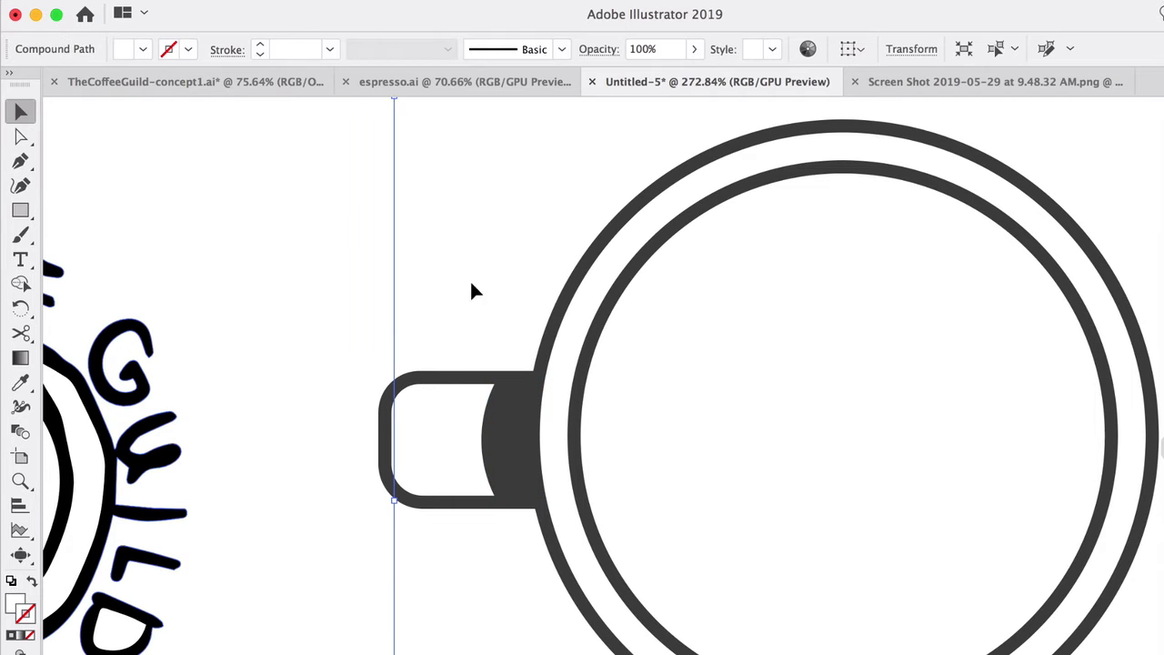
click(494, 331)
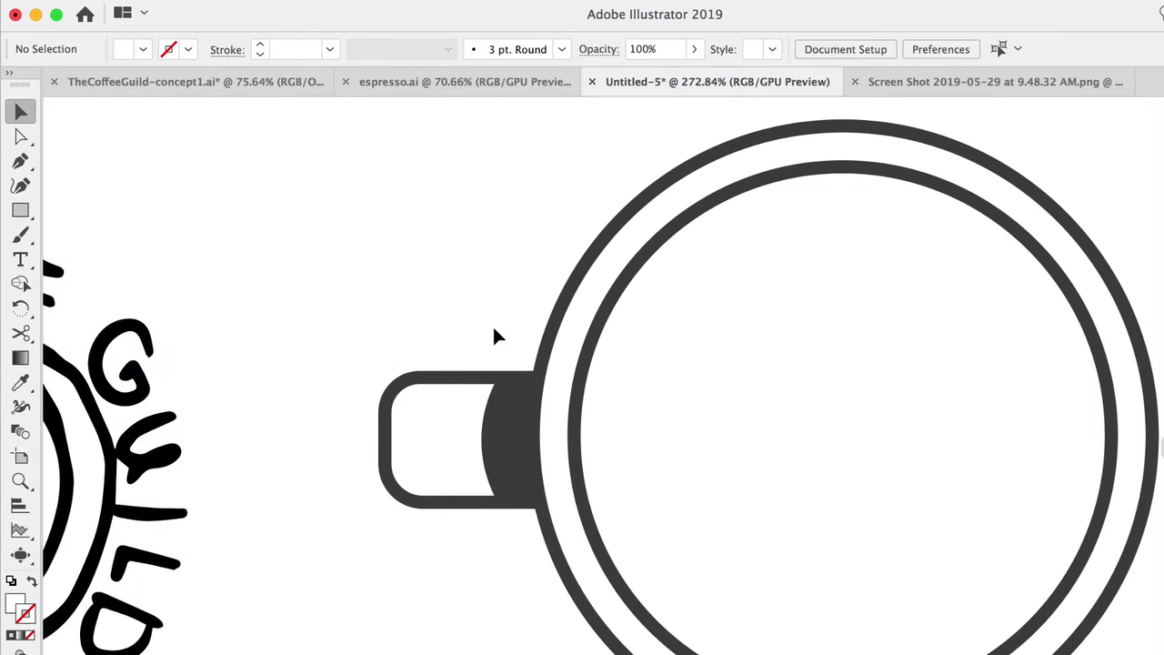
click(495, 445)
drag(482, 439, 493, 436)
click(470, 264)
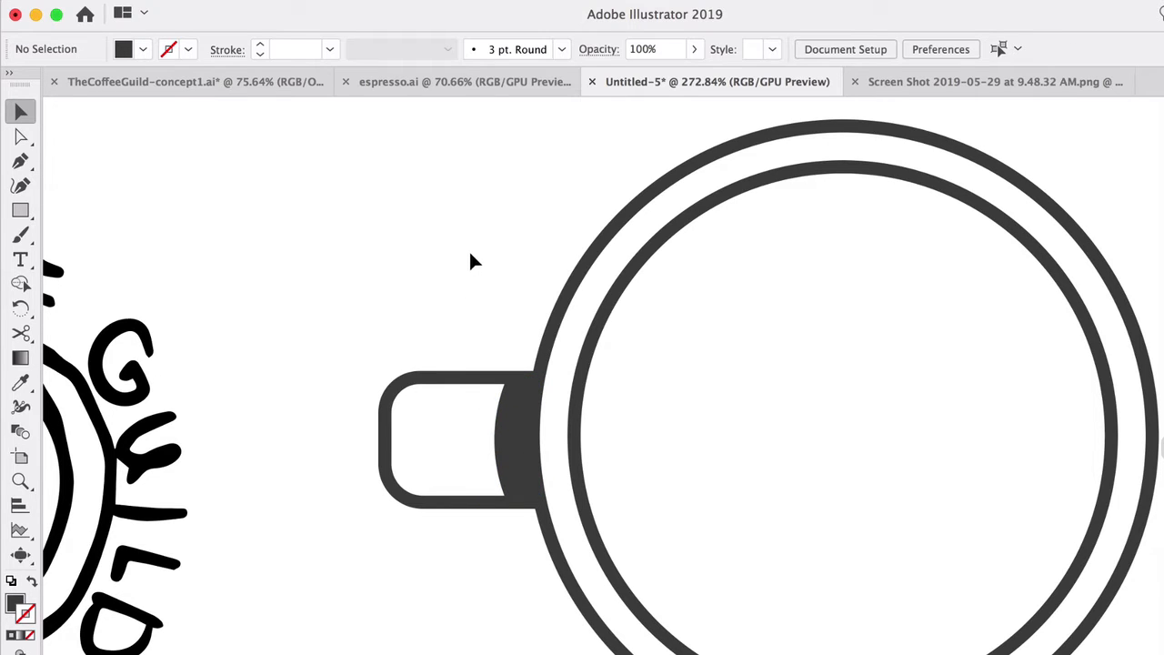
click(424, 389)
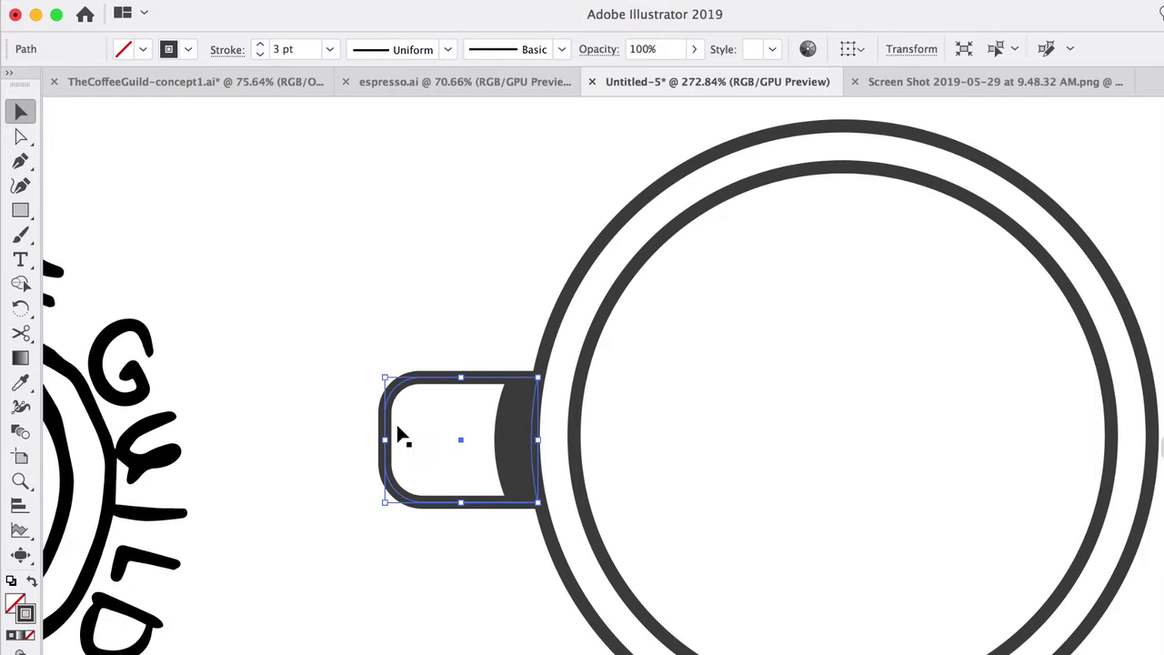
click(430, 305)
scroll(429, 325, down, 5)
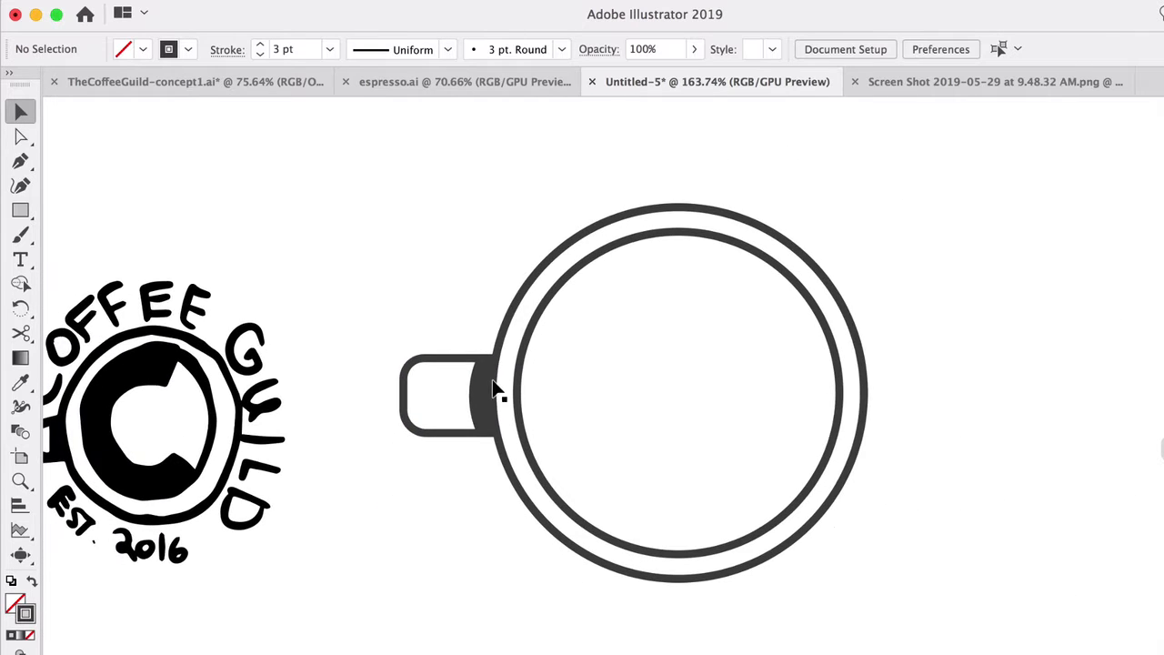
scroll(492, 389, right, 2)
scroll(493, 389, up, 2)
scroll(548, 430, right, 2)
scroll(548, 430, up, 1)
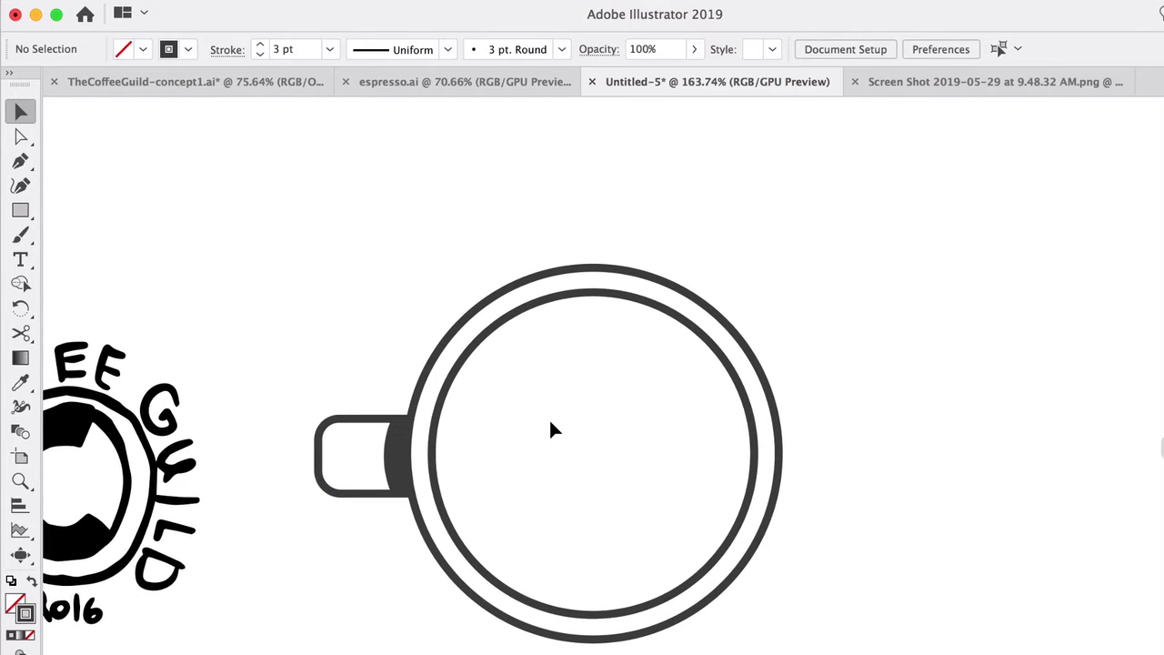
scroll(548, 430, left, 4)
scroll(550, 422, left, 3)
scroll(550, 422, down, 1)
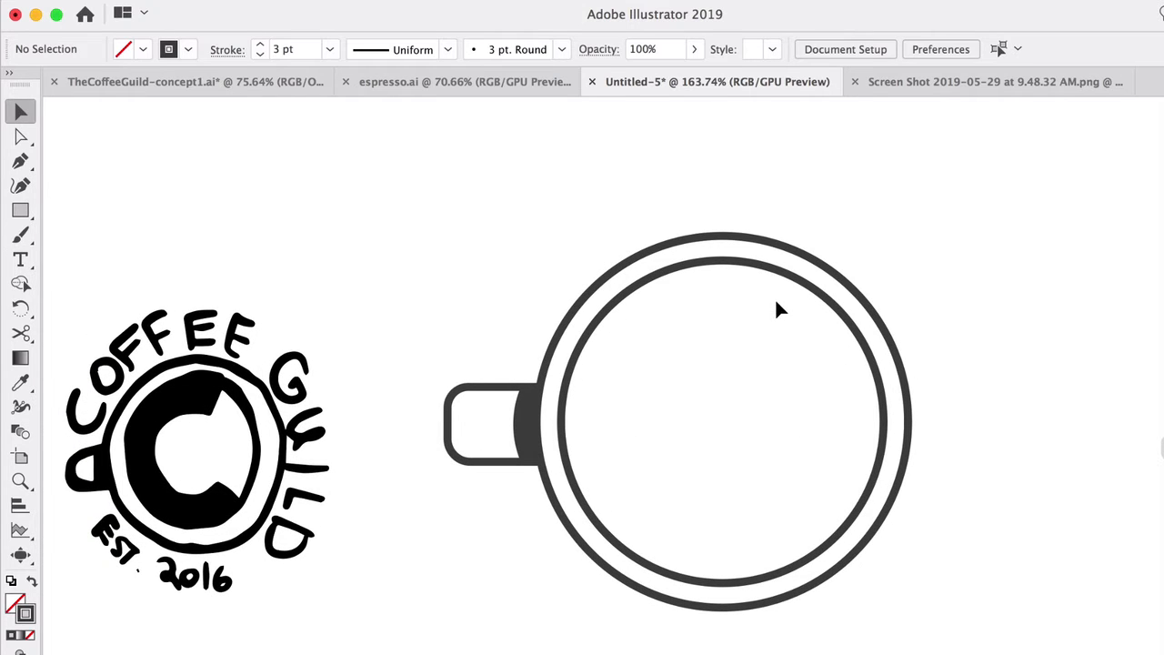
Step: Set the font of the letter G inside the rings to Azo Sans Black
scroll(775, 297, right, 1)
scroll(775, 297, down, 1)
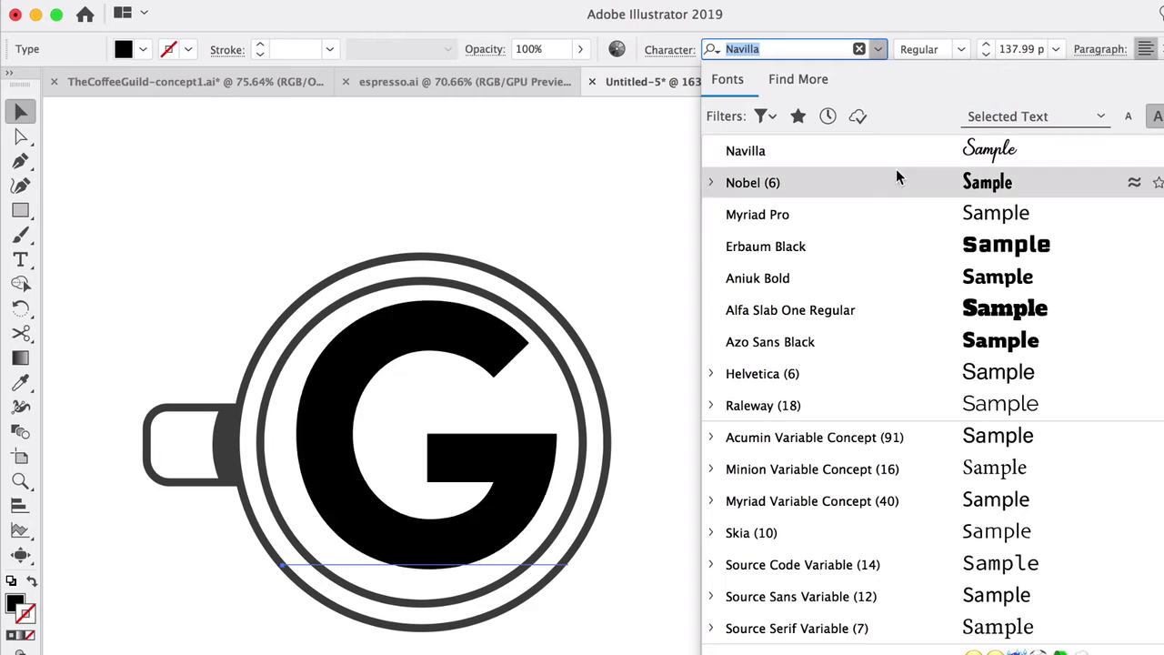
click(898, 344)
click(761, 369)
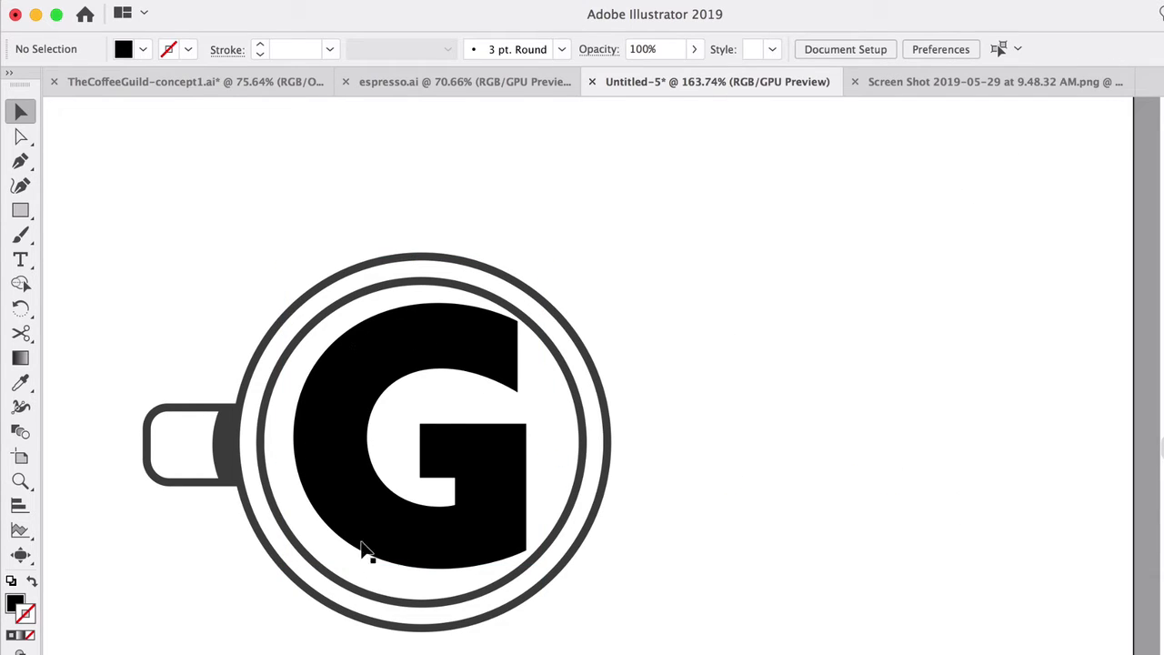
Step: Place a copy of the G beside the cup, try it in Helvetica Bold, and delete the copy
click(502, 509)
key(super+c)
key(super+v)
drag(641, 398, 843, 323)
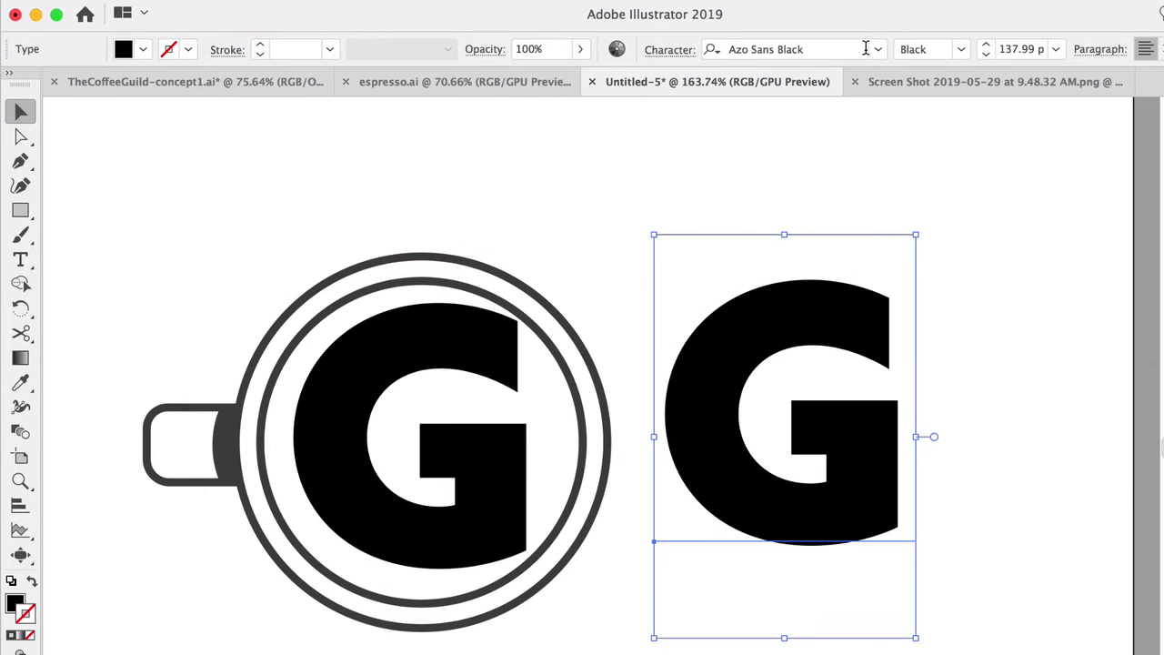
click(864, 47)
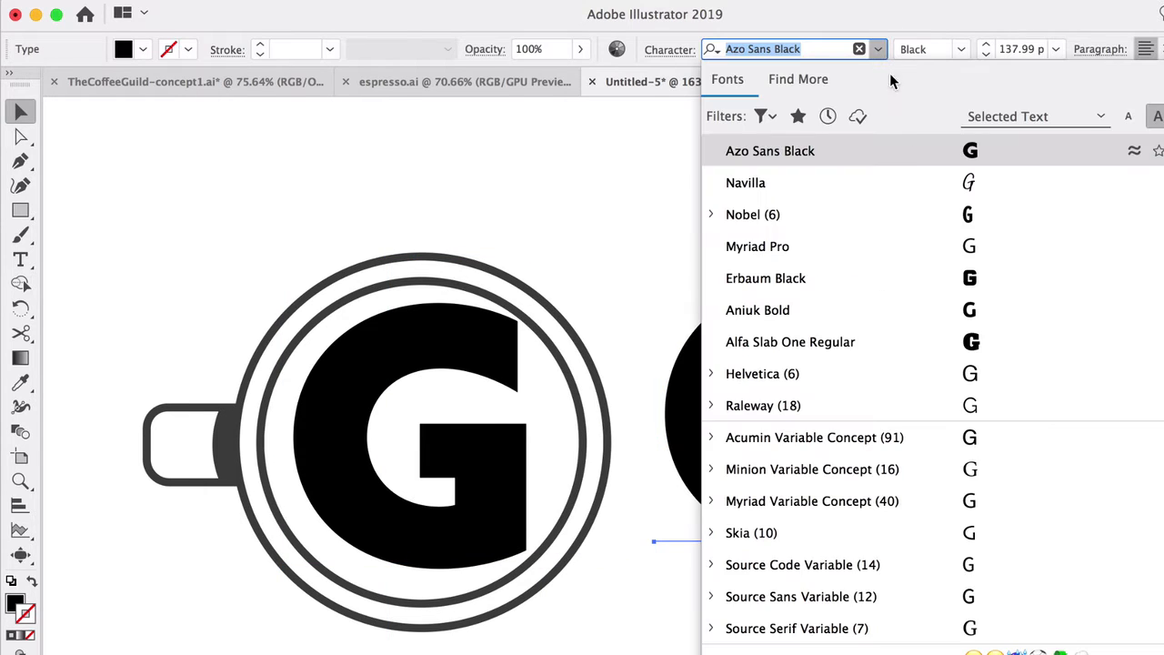
click(914, 373)
click(1017, 389)
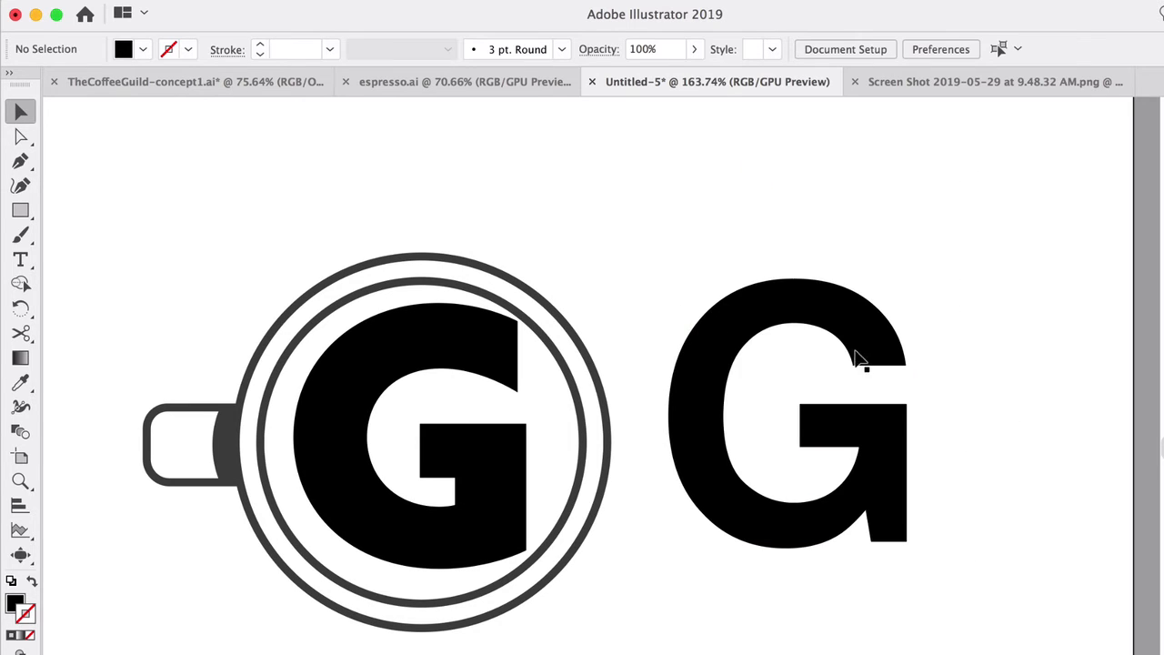
drag(826, 337, 954, 334)
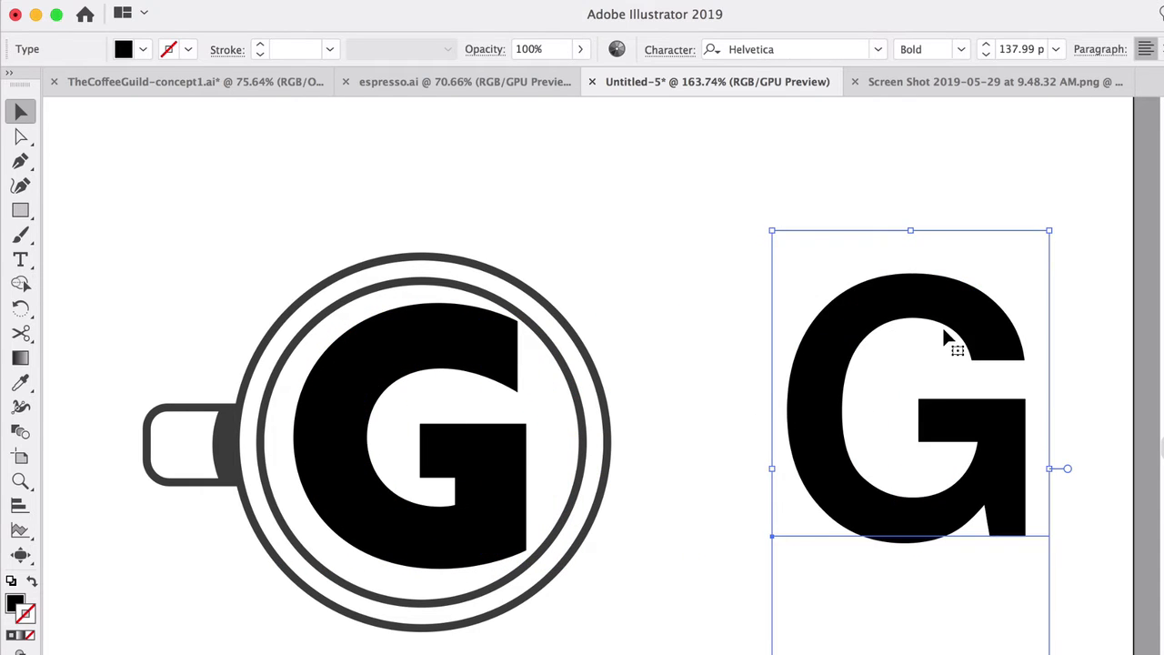
key(Delete)
Step: Nudge the letter G into place inside the inner ring and convert it to outlines
click(484, 350)
drag(475, 345, 471, 353)
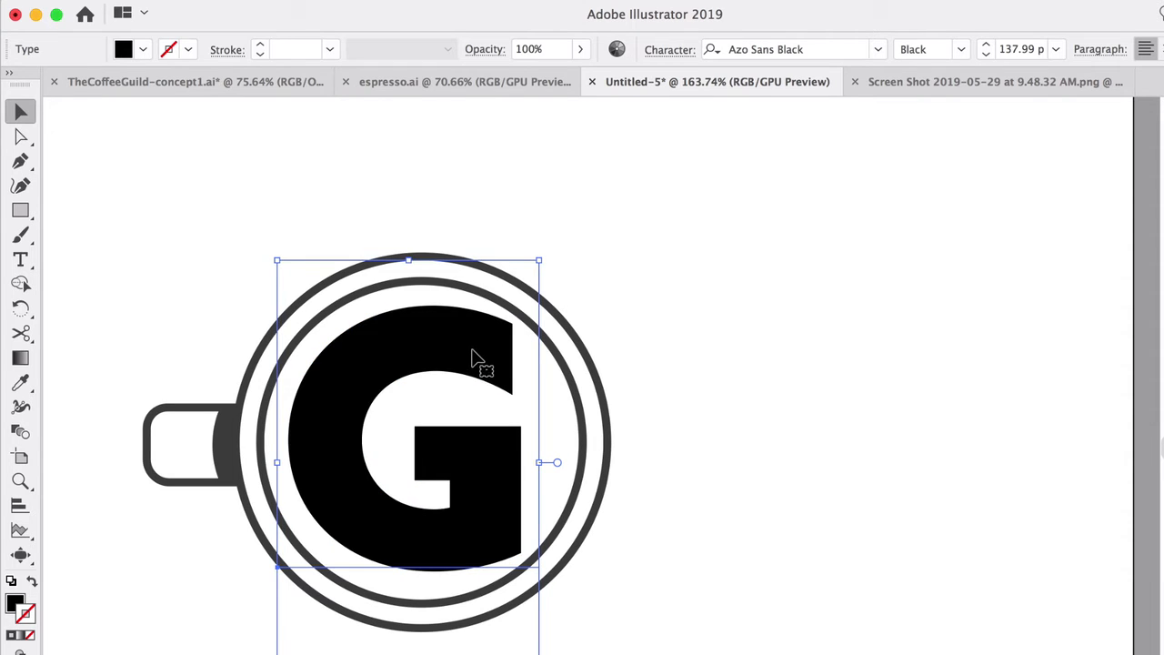
right_click(472, 349)
key(Escape)
Step: Copy the inner ring's dark grey 3 pt stroke style onto the outlined G with the Eyedropper tool
scroll(364, 421, up, 5)
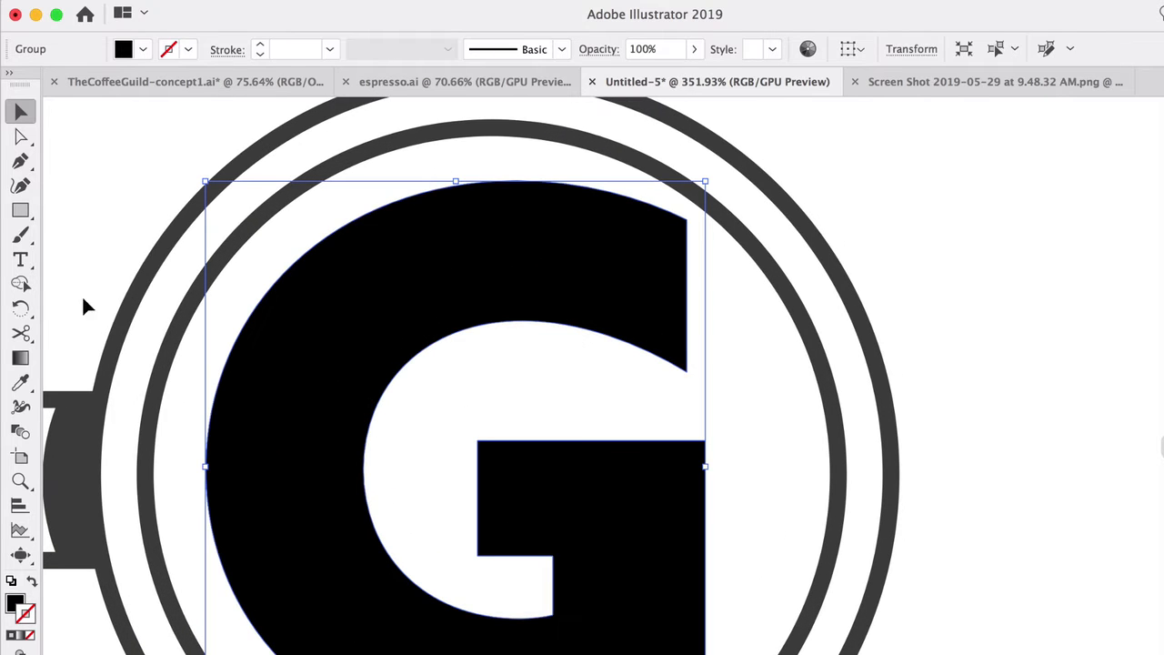
click(20, 382)
click(143, 275)
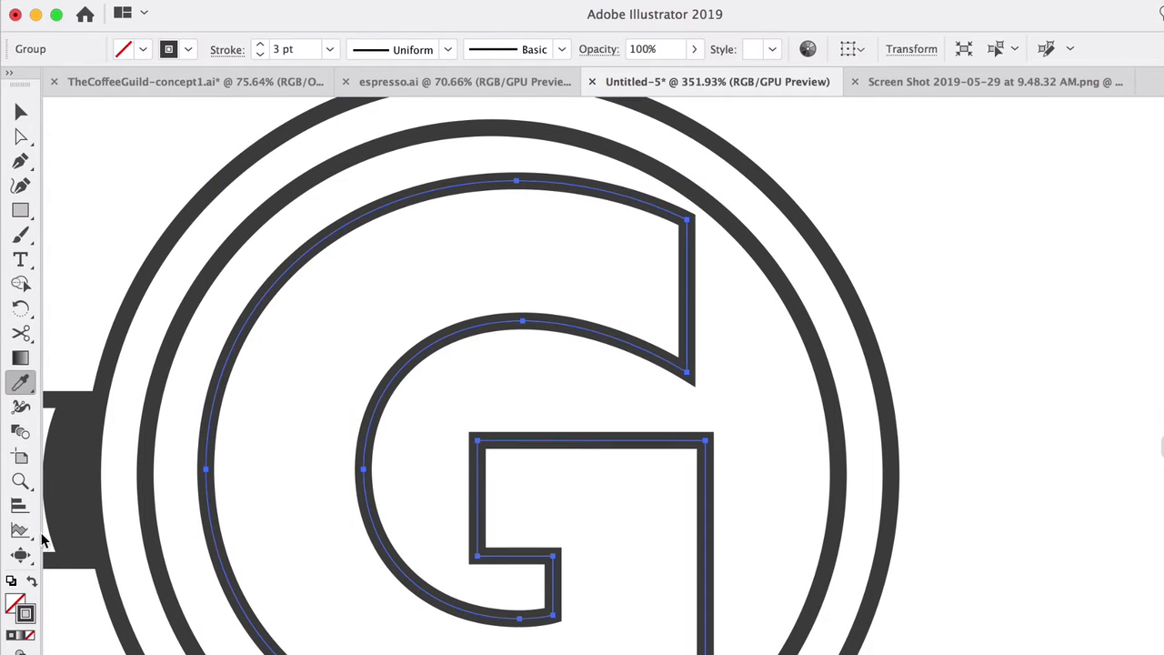
Step: Swap the outlined G's fill and stroke to make it solid dark grey, and compare it with the hand-drawn badge
click(31, 583)
click(20, 111)
click(108, 133)
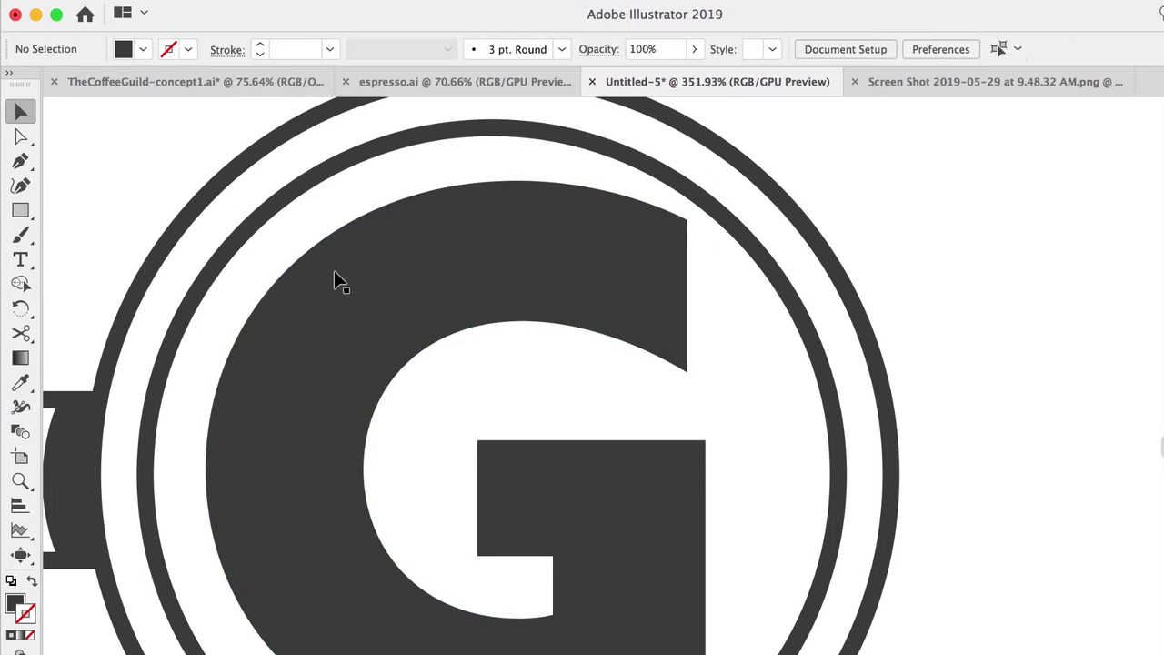
scroll(334, 270, left, 5)
scroll(347, 288, down, 2)
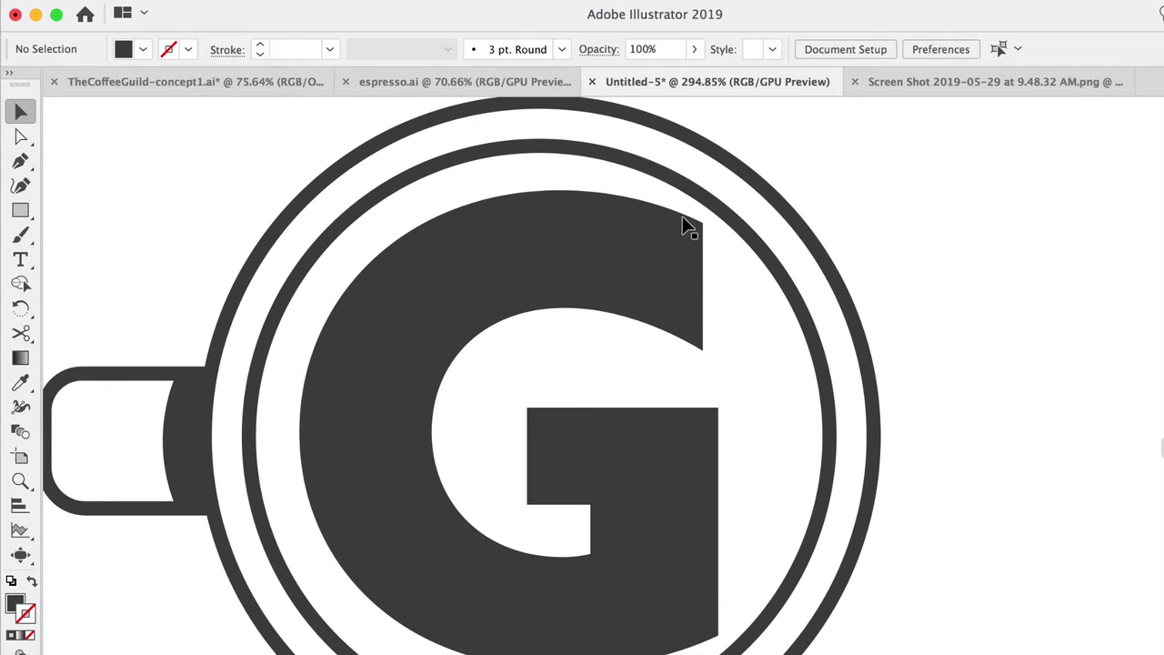
scroll(414, 406, down, 8)
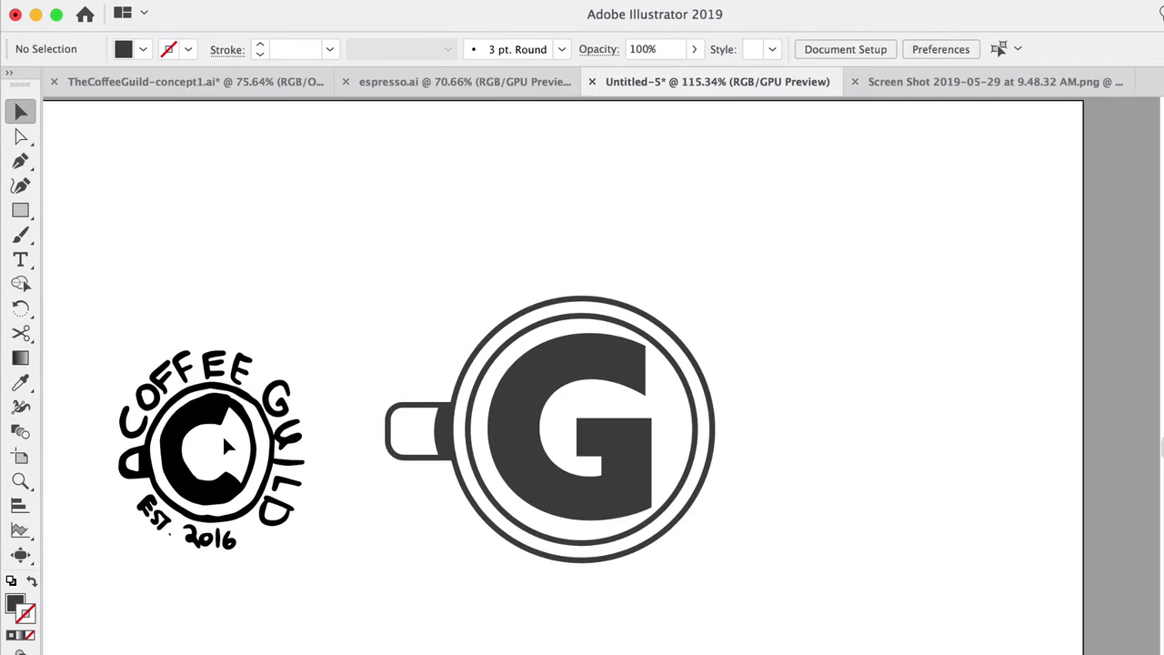
scroll(226, 475, left, 1)
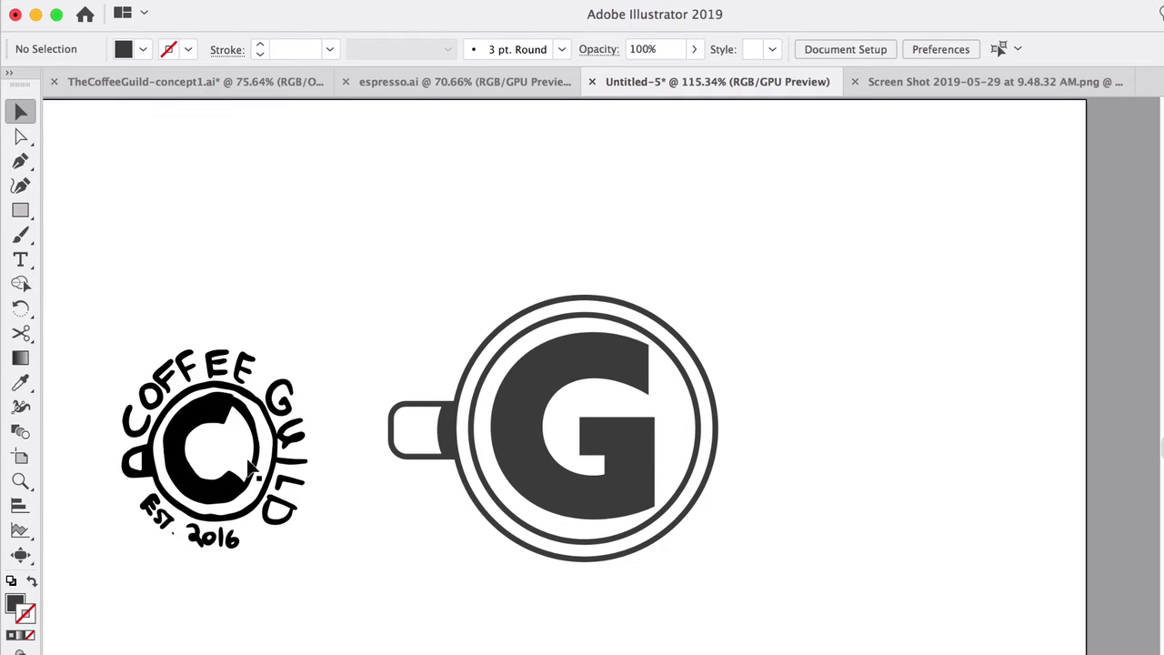
scroll(230, 445, left, 3)
scroll(230, 445, down, 1)
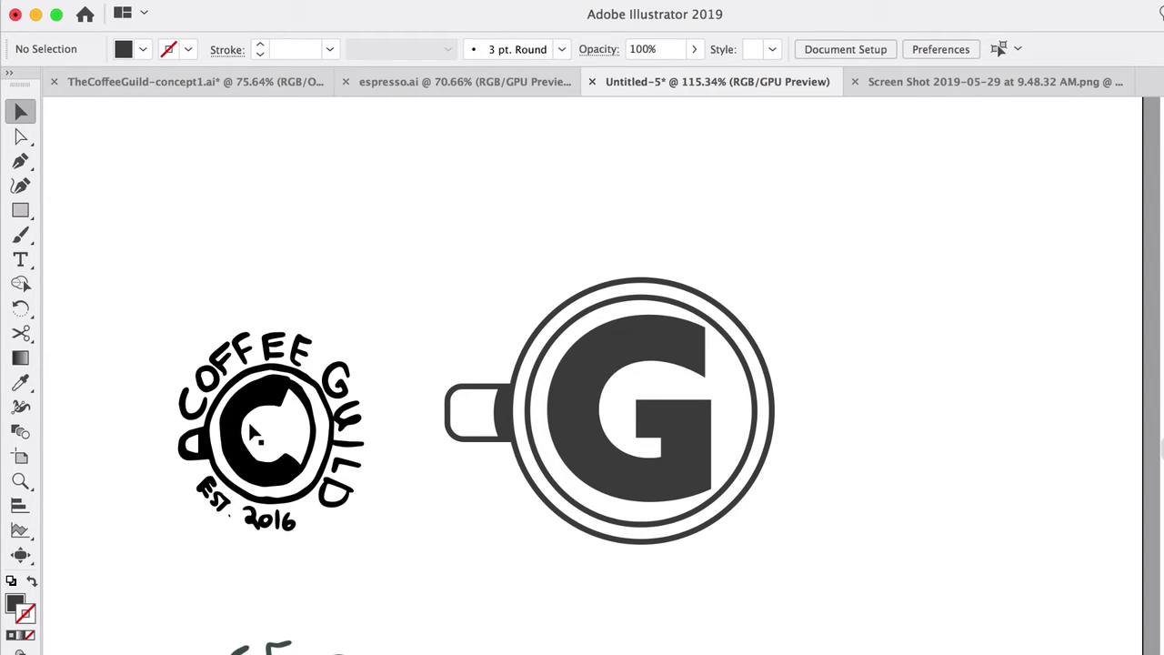
scroll(428, 393, right, 6)
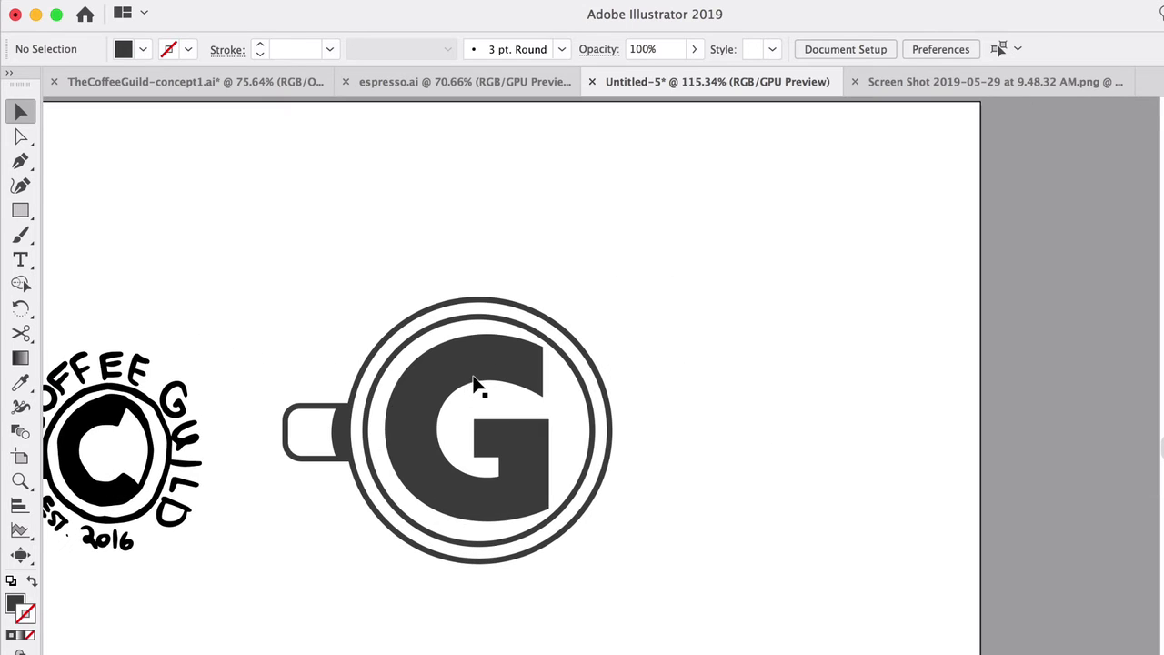
Step: Undo the latest styling changes to the letter G inside the rings
click(471, 381)
key(super+z)
key(super+z)
key(super+z)
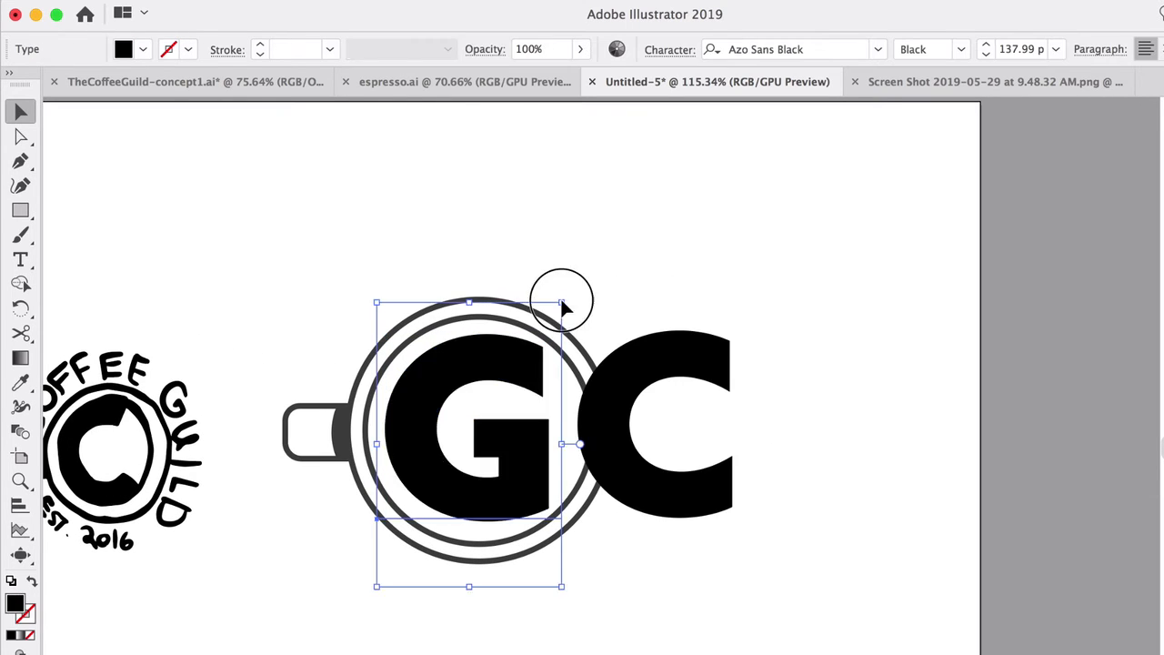
Step: Scale the G down and place a larger Azo Sans Black letter C around it inside the rings
drag(561, 299, 488, 383)
drag(494, 414, 505, 393)
drag(645, 396, 461, 391)
drag(545, 309, 561, 253)
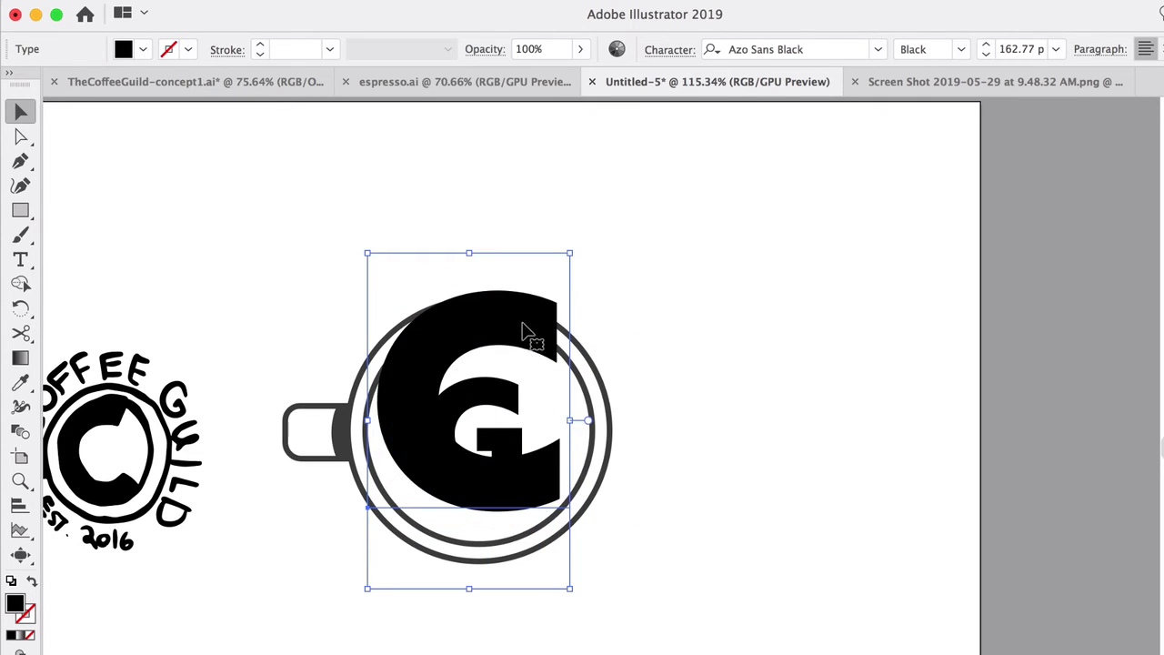
Step: Move the small G into the blank area beside the cup and resize the C to fit inside the inner ring
drag(533, 333, 724, 358)
click(673, 423)
click(477, 395)
drag(501, 395, 868, 364)
drag(754, 378, 505, 372)
drag(581, 285, 548, 325)
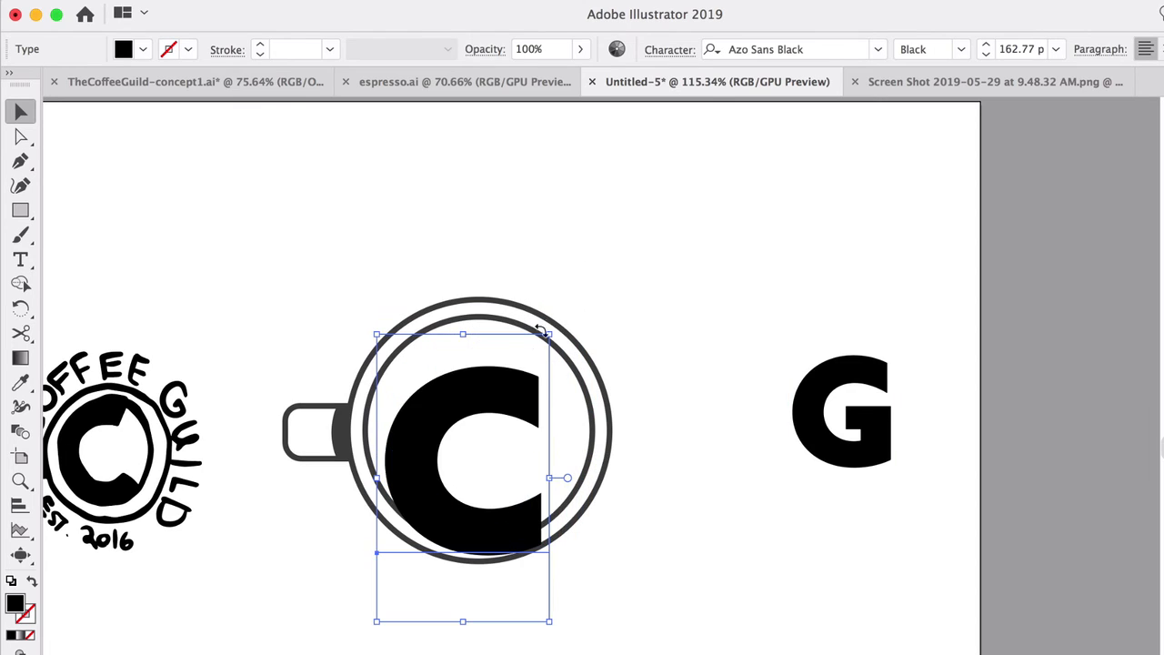
drag(503, 383, 498, 360)
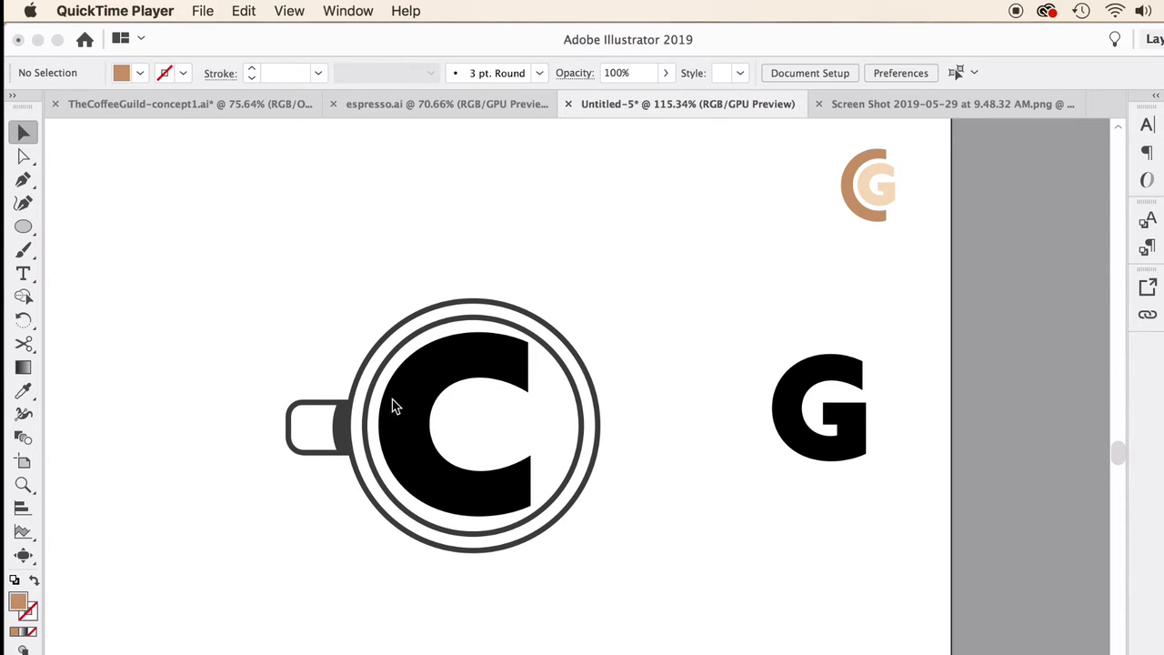
Step: Offset the path of the outlined C by -0.06 in with miter joins and a miter limit of 4
click(430, 482)
click(435, 482)
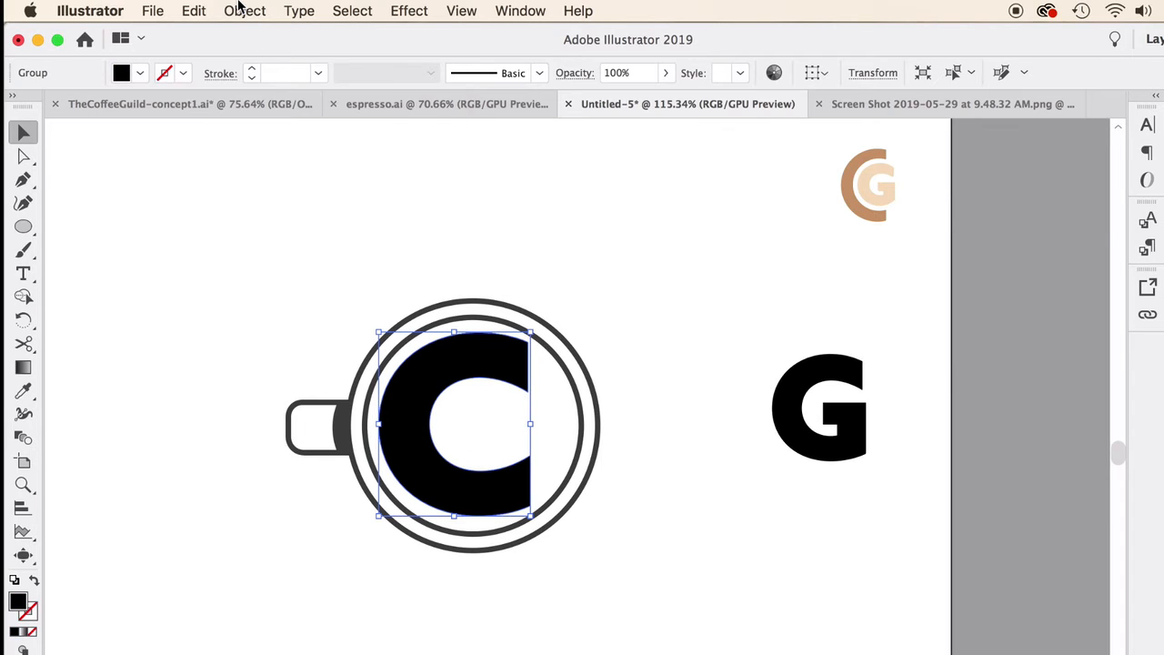
click(241, 9)
mouse_move(337, 428)
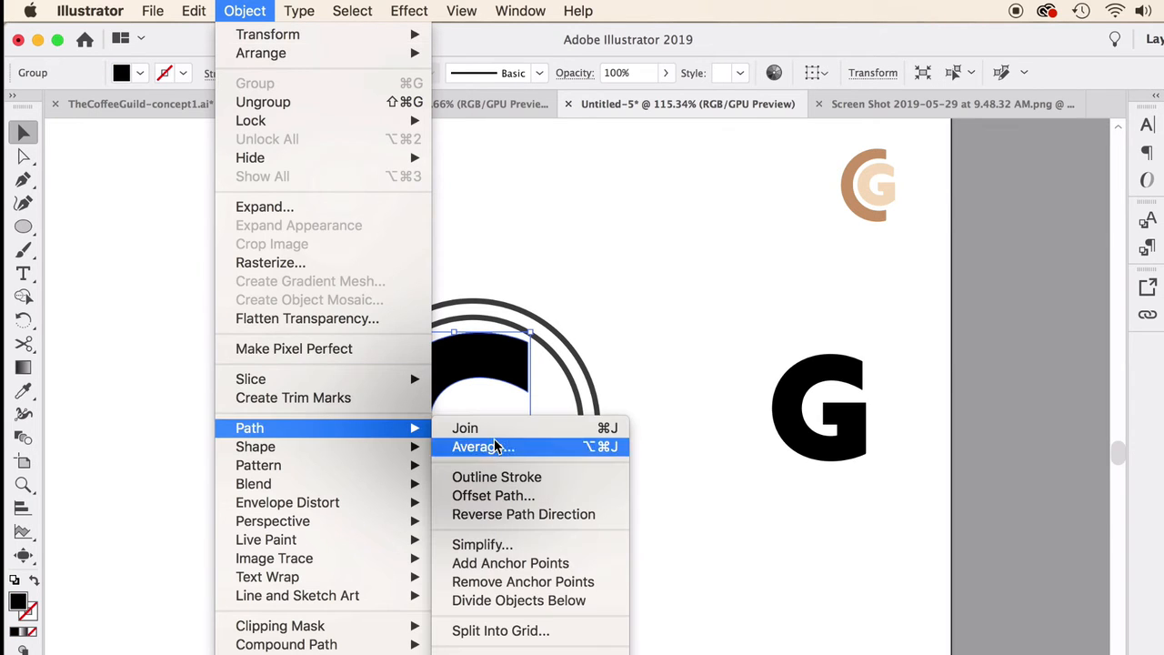
click(515, 496)
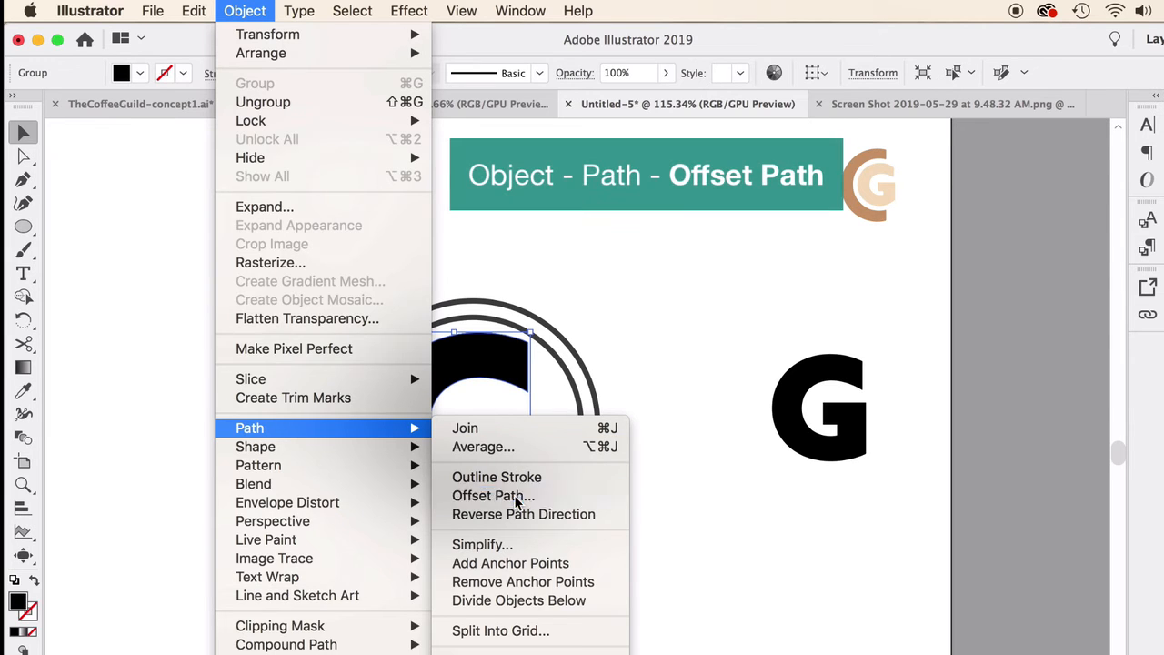
click(848, 532)
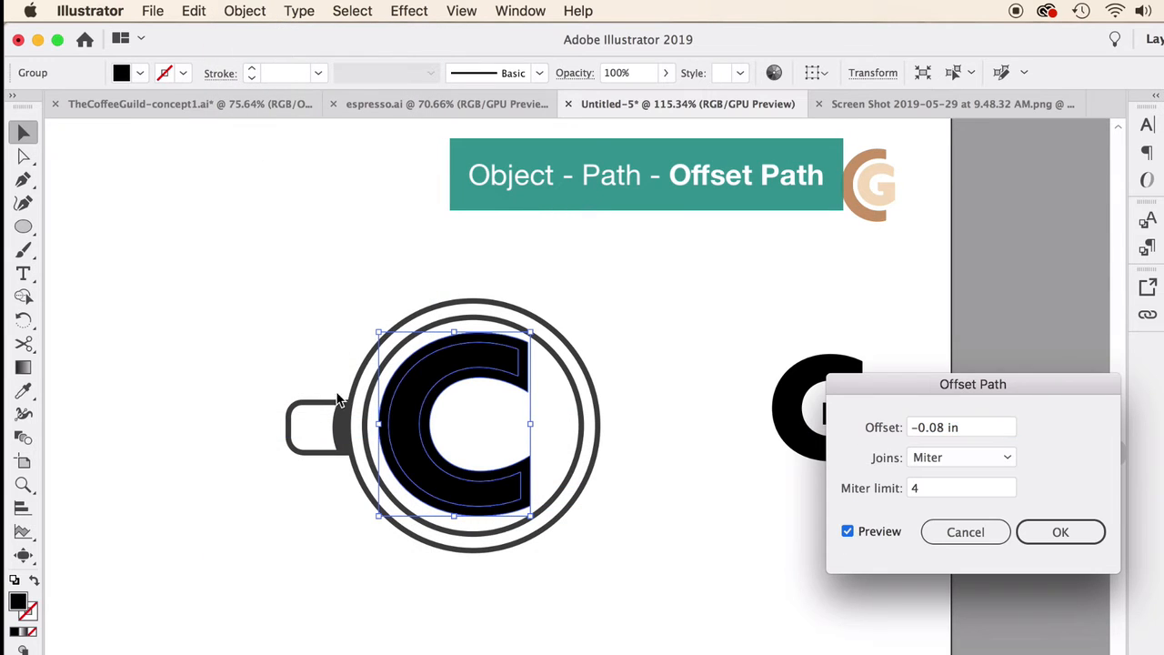
drag(947, 431, 938, 432)
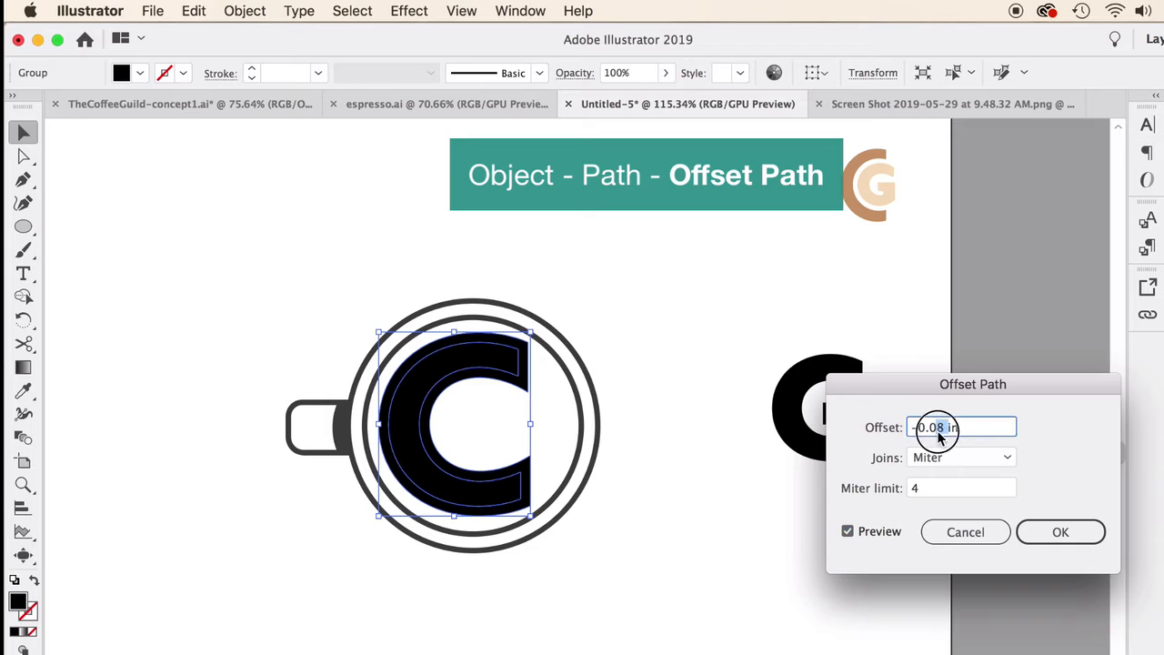
text(6)
click(961, 488)
click(1060, 532)
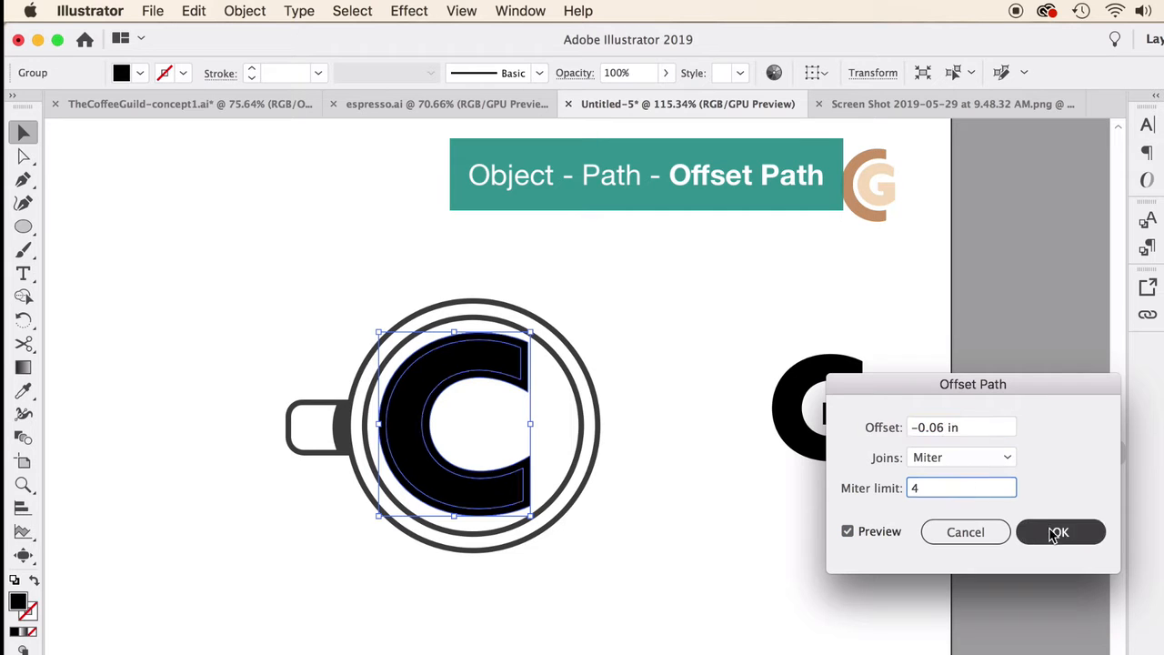
Step: Ungroup the offset C and move the original thicker C out of the cup to the blank area above the G
click(622, 247)
right_click(514, 357)
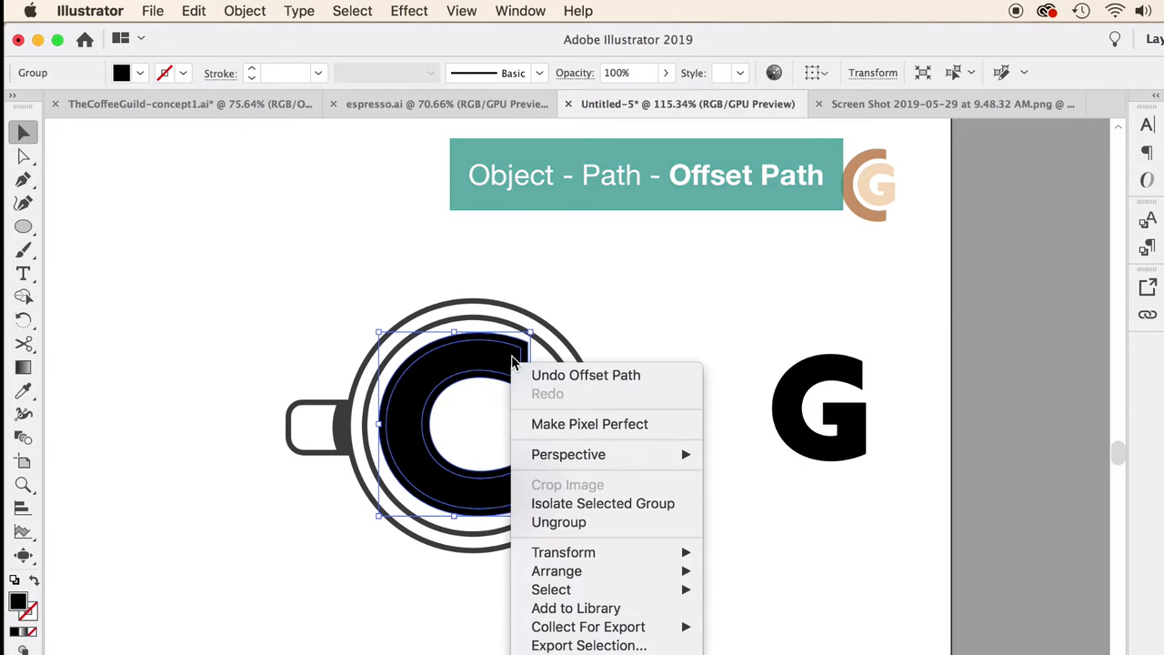
click(570, 525)
click(624, 304)
drag(522, 341, 512, 368)
key(super+z)
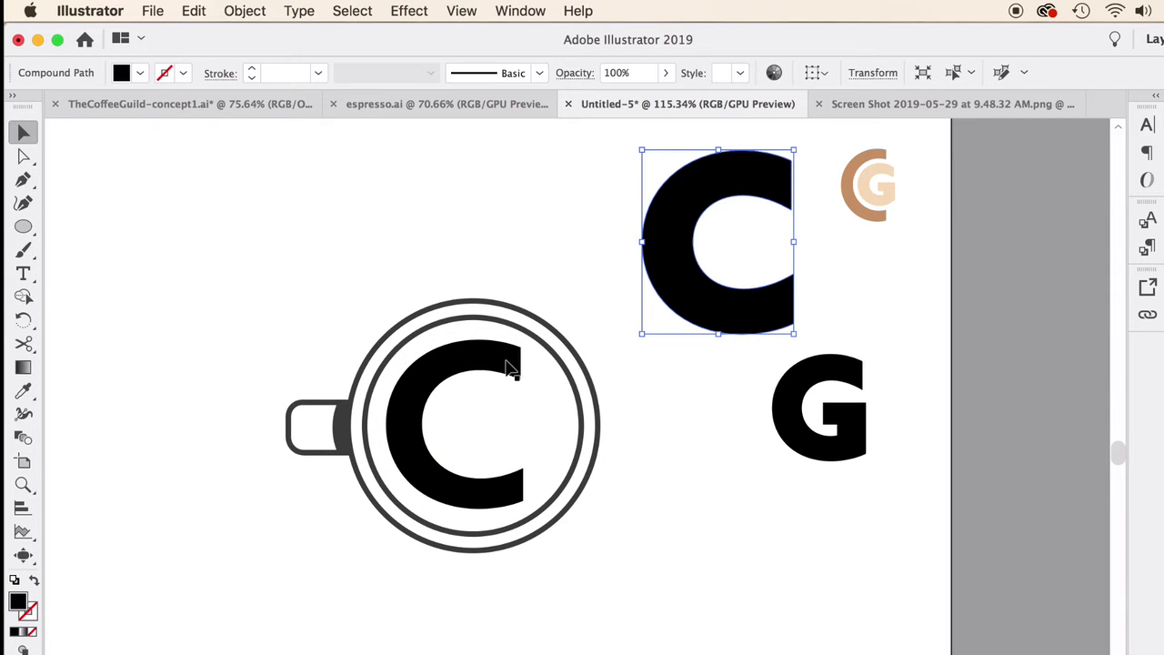
Step: Scale up the thinner offset C and reposition it inside the inner ring
click(505, 371)
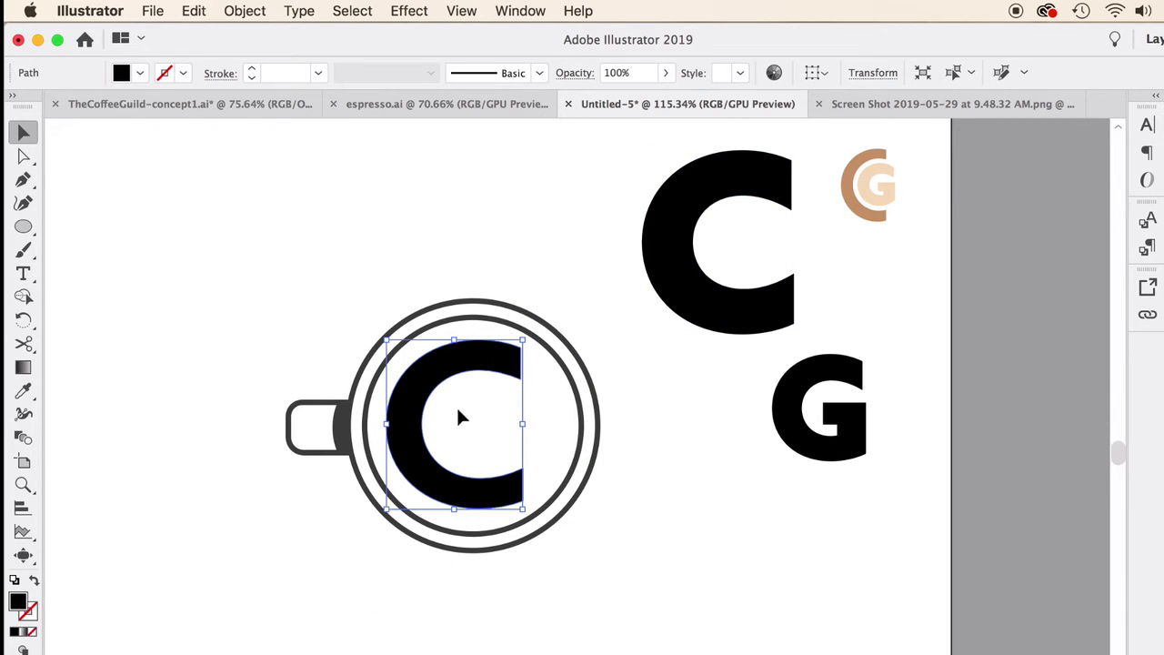
scroll(451, 408, up, 5)
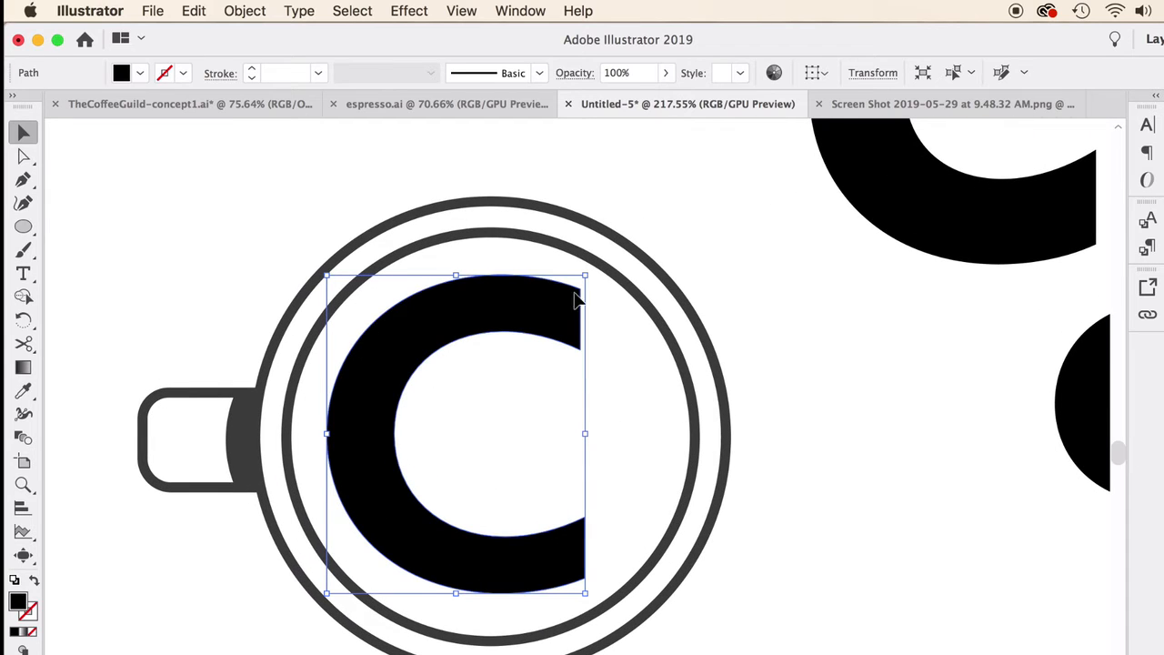
drag(584, 277, 606, 242)
drag(548, 283, 536, 305)
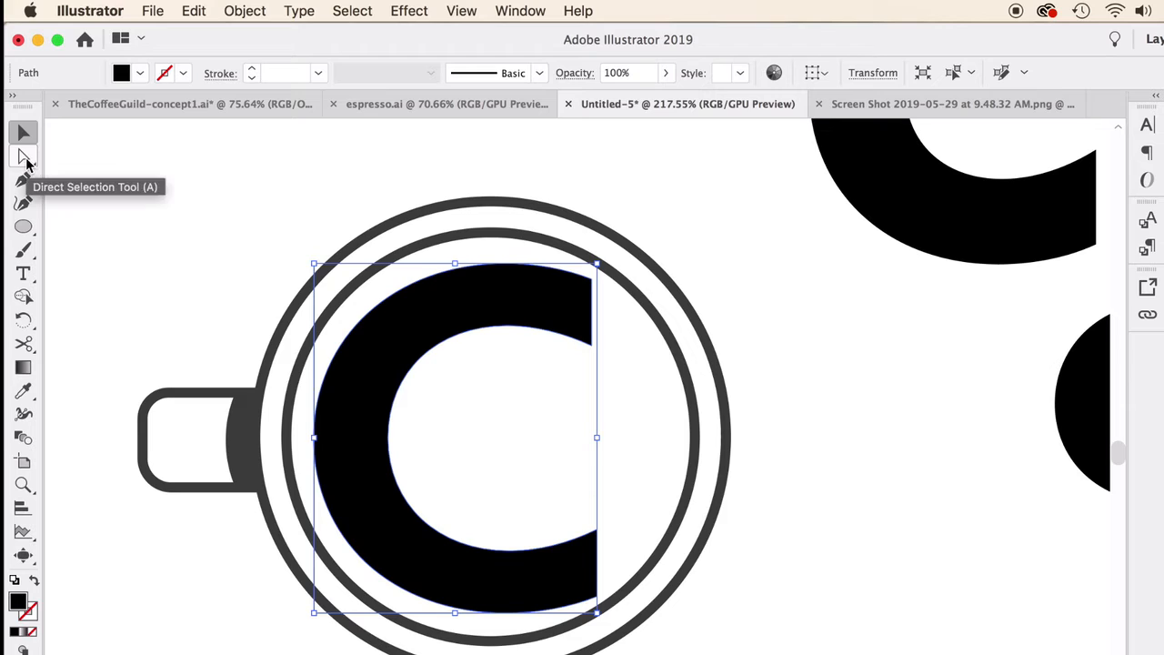
Step: Reshape the C's upper and outer edge by moving its anchor points to follow the inner ring more closely
click(27, 159)
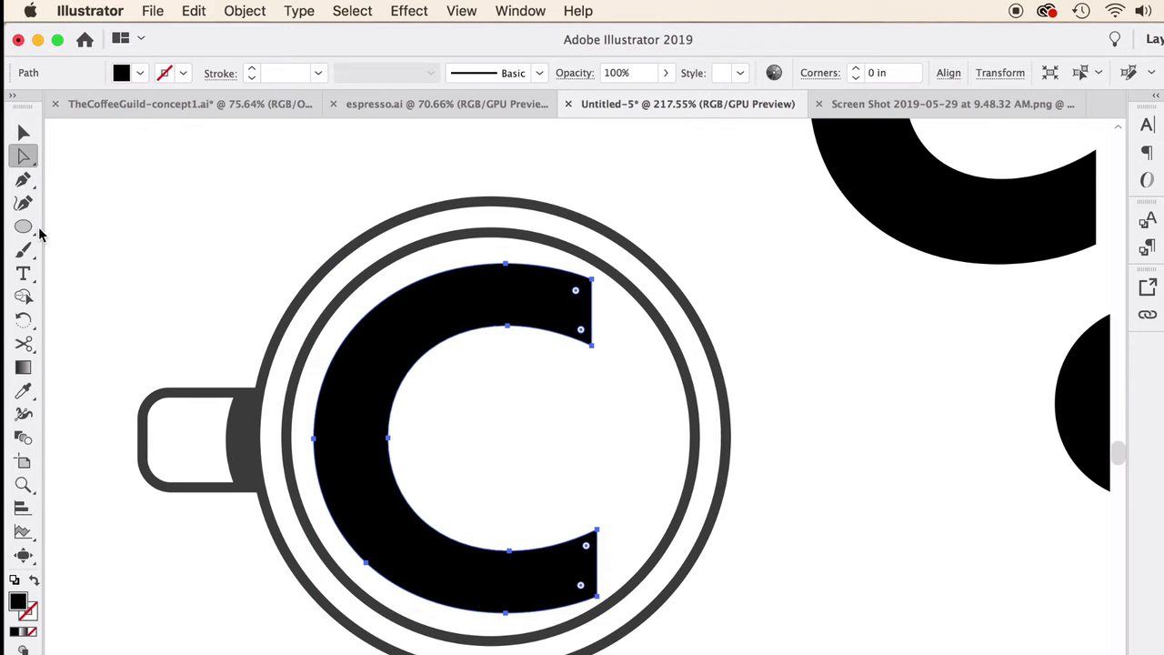
click(506, 265)
drag(506, 265, 591, 286)
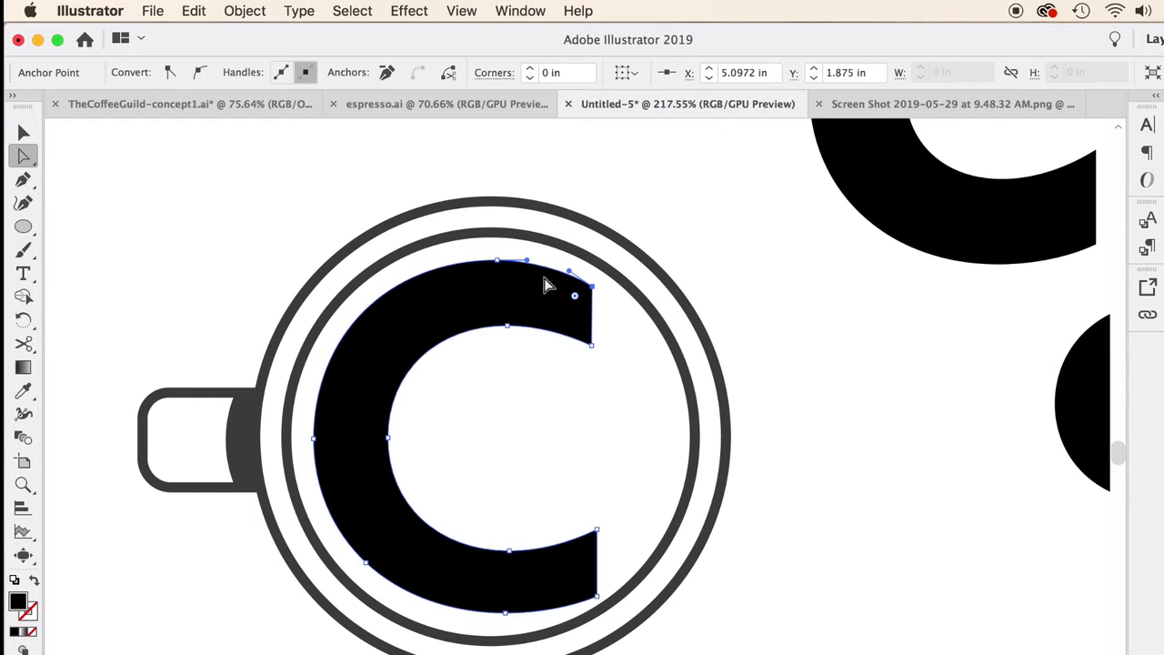
drag(313, 438, 307, 433)
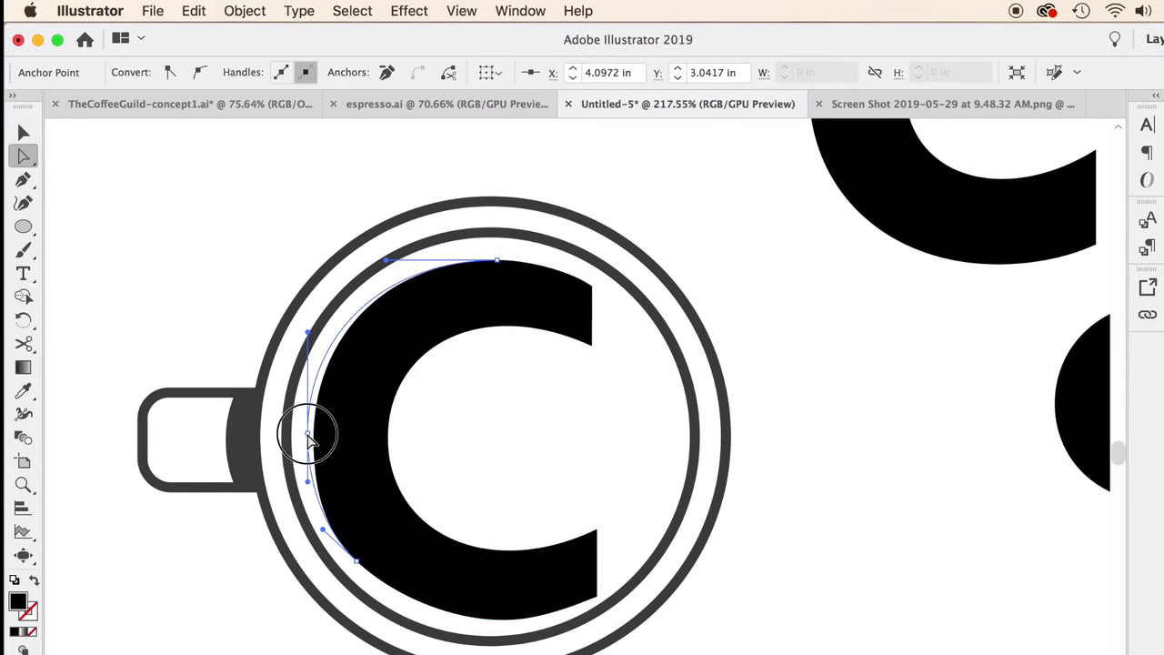
drag(502, 262, 491, 254)
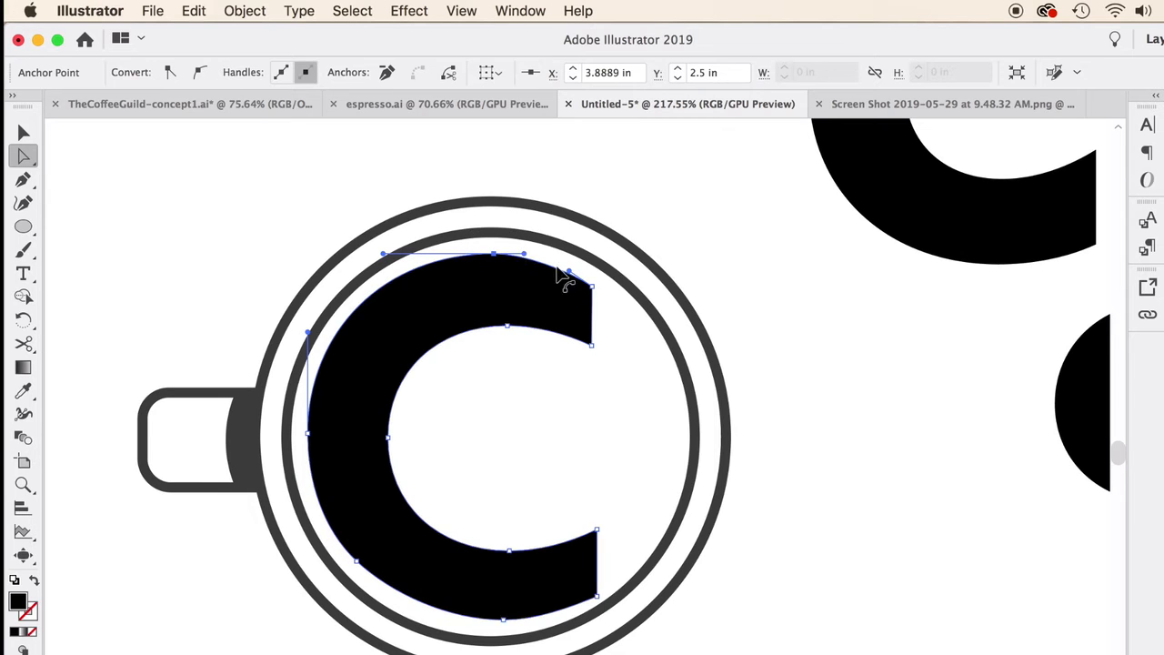
drag(591, 289, 569, 264)
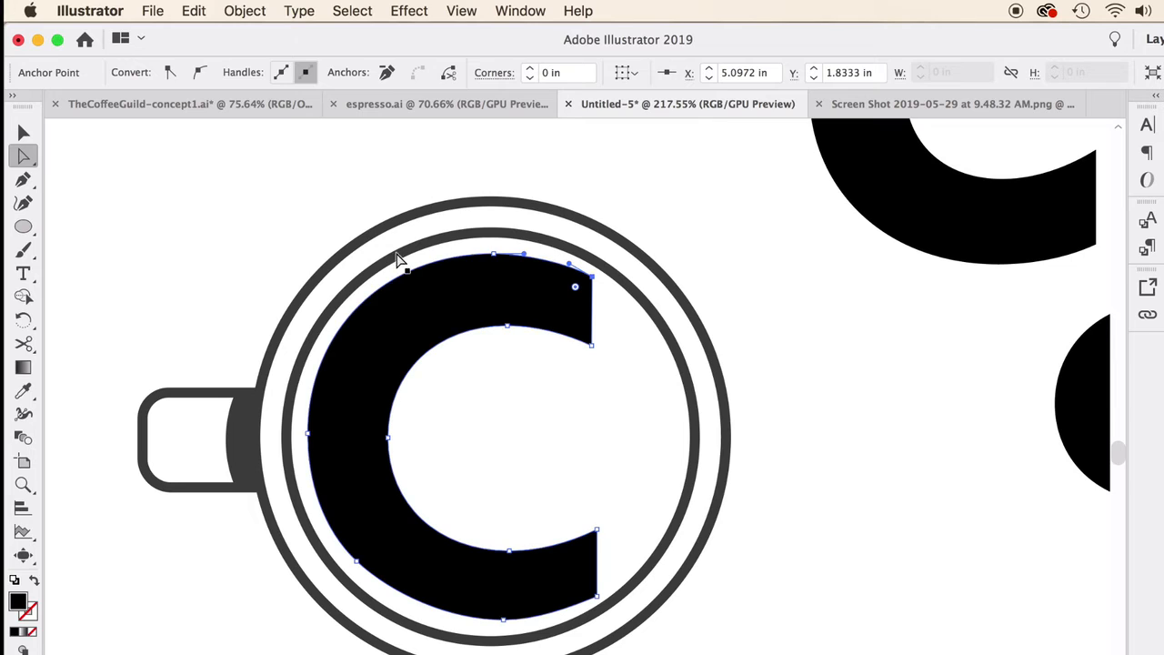
Step: Adjust the two corner anchor points at the end of the C's lower arm
click(597, 596)
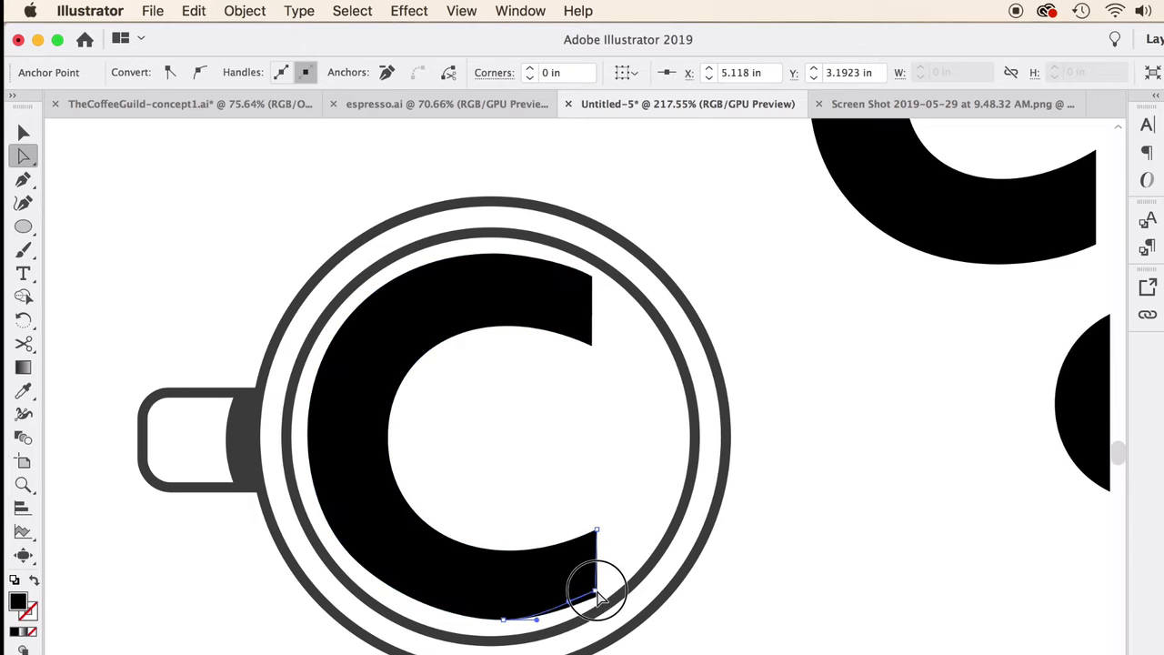
drag(597, 593, 578, 596)
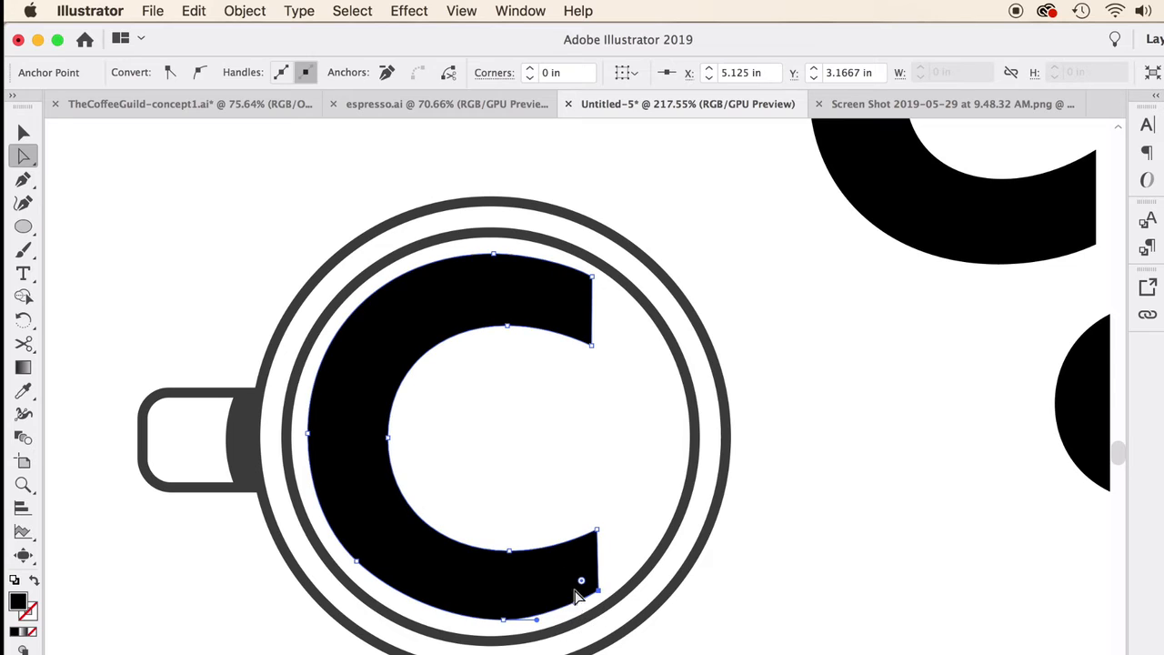
click(597, 528)
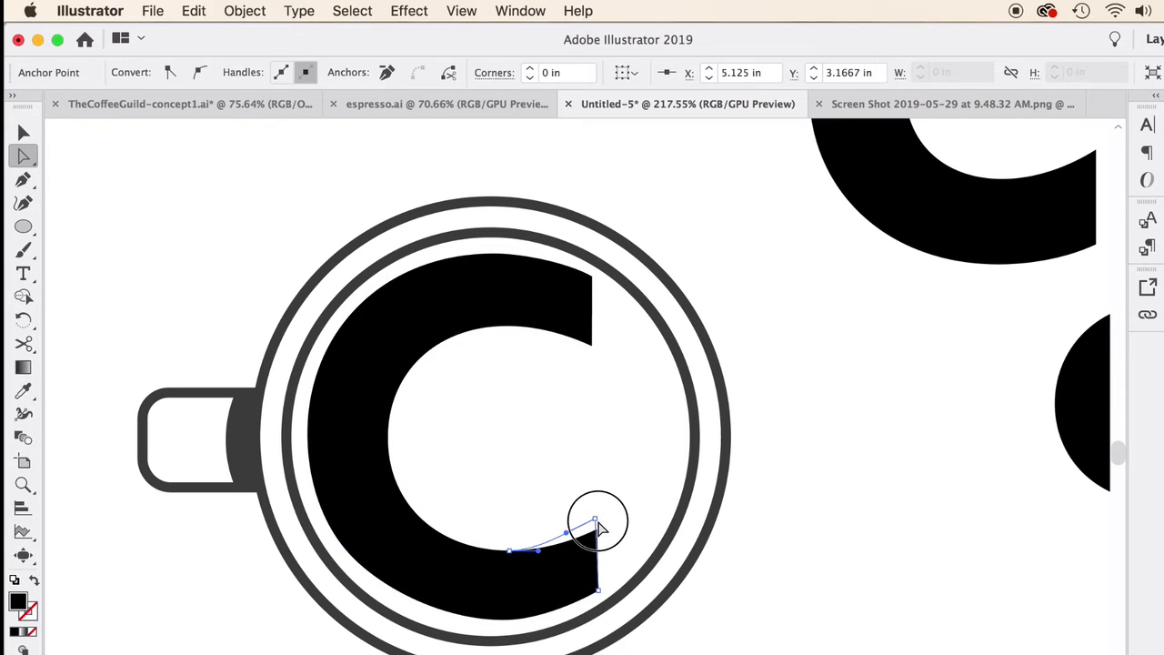
drag(599, 529, 596, 528)
Step: Smooth the C's inner and outer curves with the Curvature tool and deselect the letter
click(32, 208)
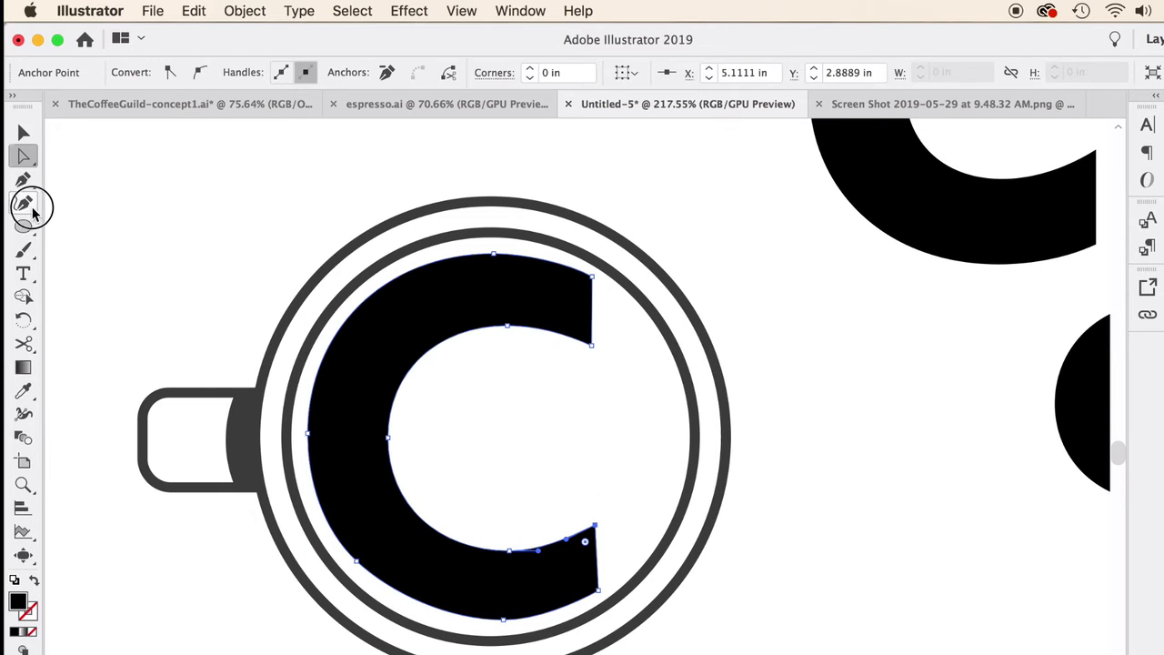
drag(552, 339, 554, 336)
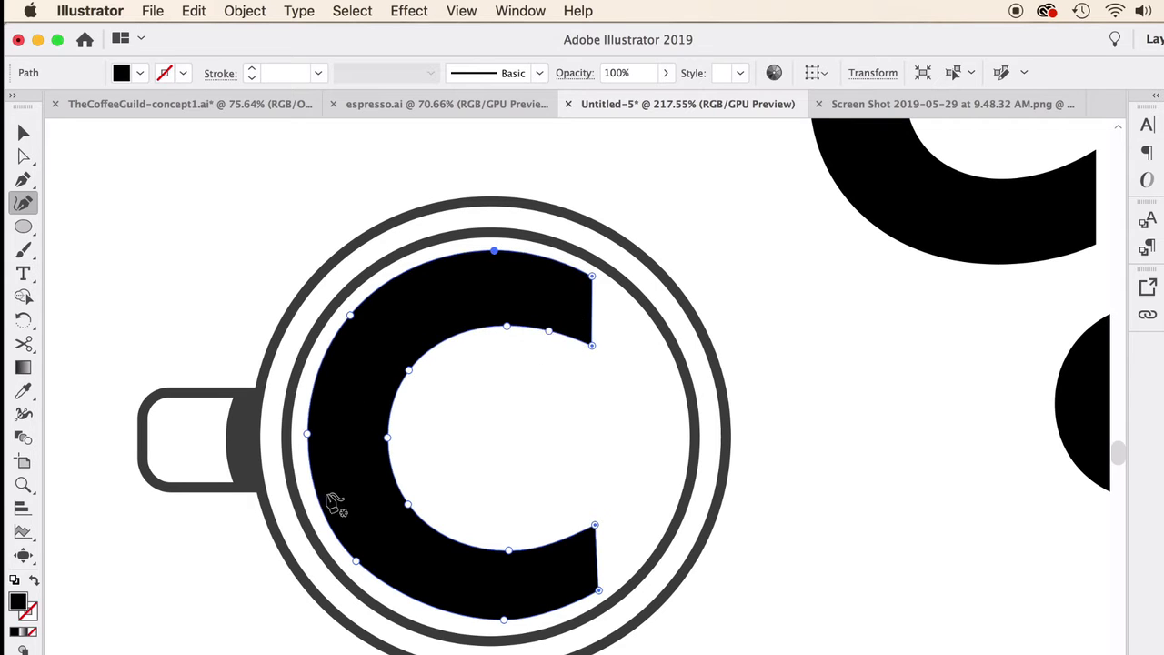
click(357, 563)
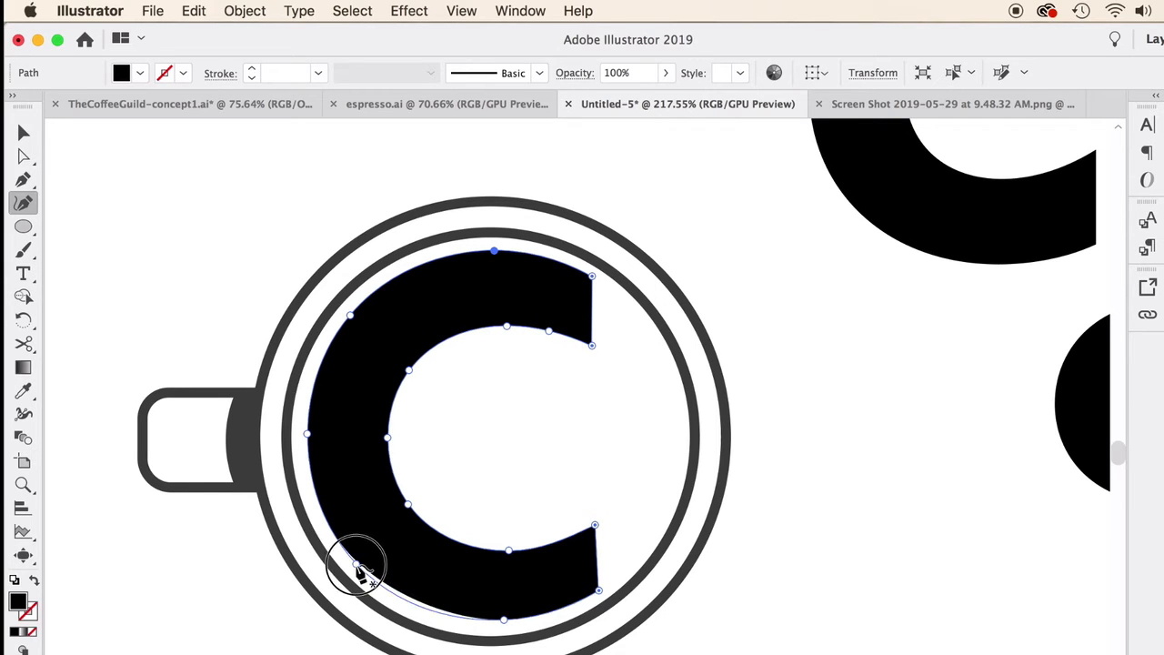
click(27, 134)
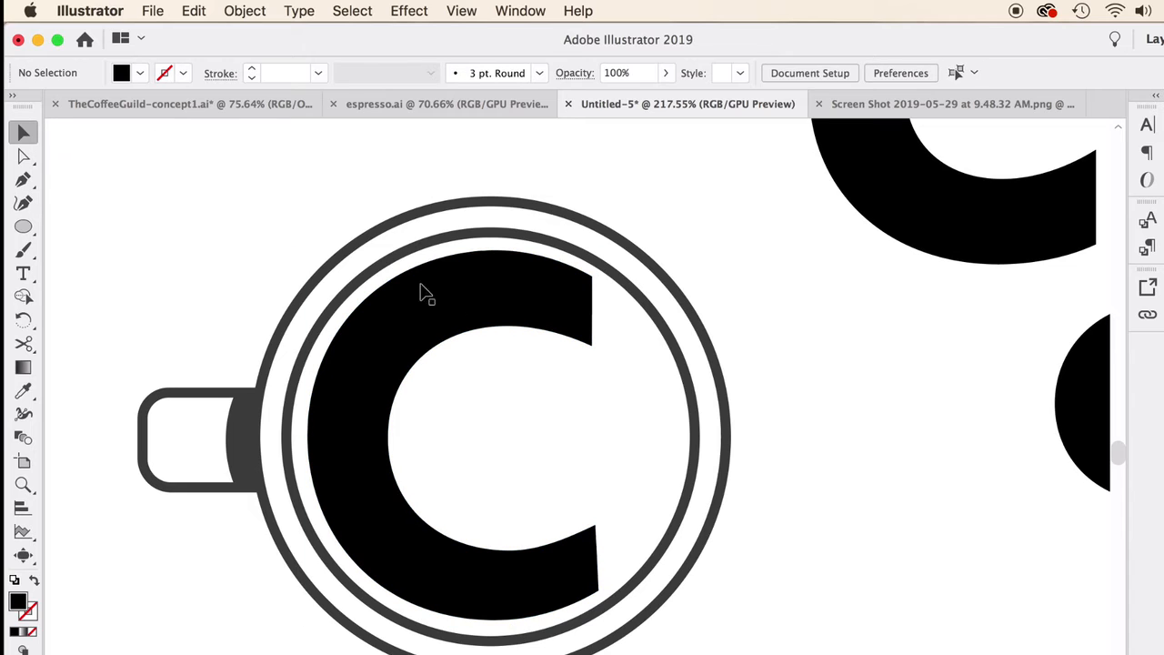
Step: Draw a narrow vertical rectangle across the C's upper arm near its end
click(487, 340)
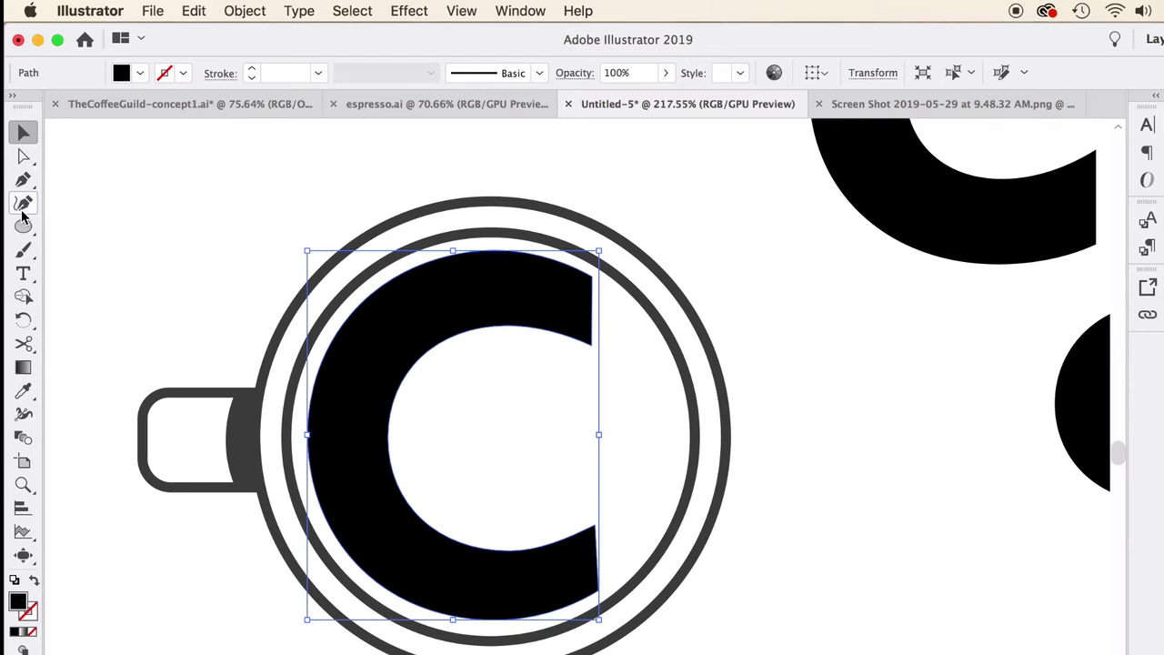
drag(23, 224, 70, 227)
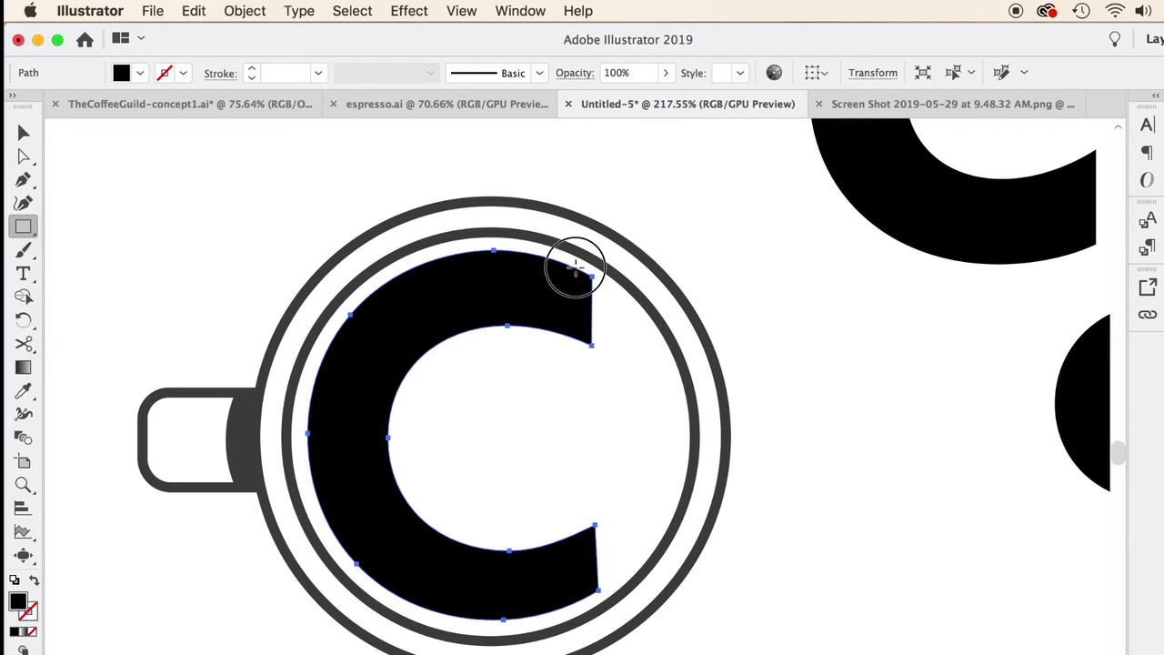
drag(575, 265, 573, 342)
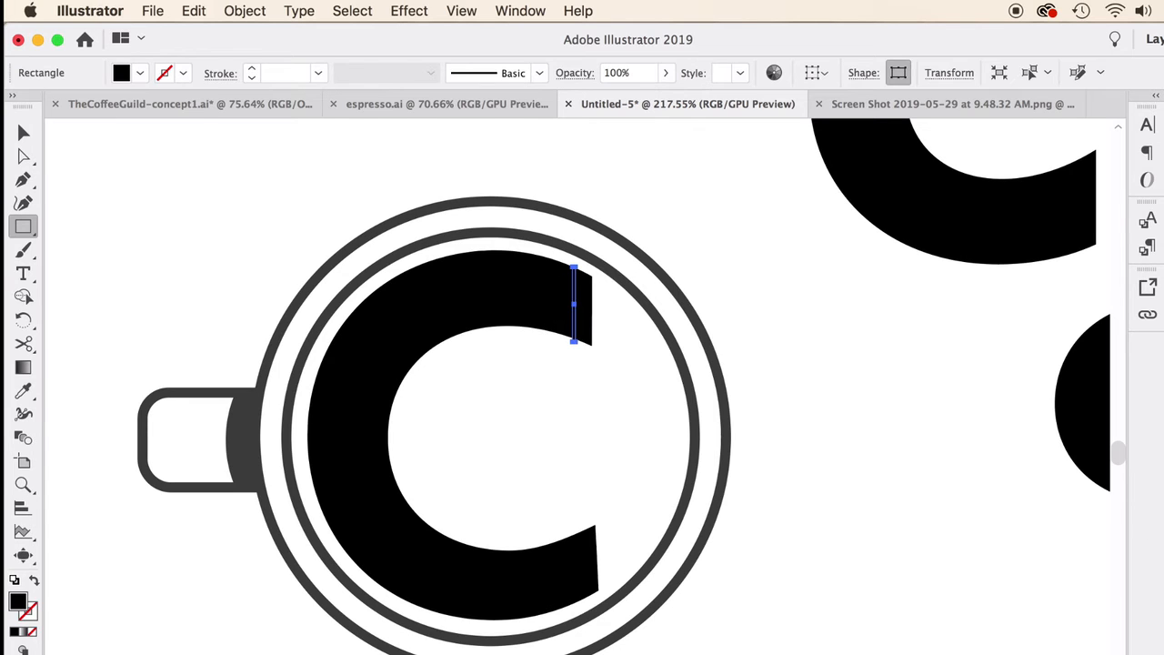
Step: Move the outer corner anchor of the C's lower arm to X 5.1111 in to make the arm's end vertical, and deselect
drag(598, 590, 597, 594)
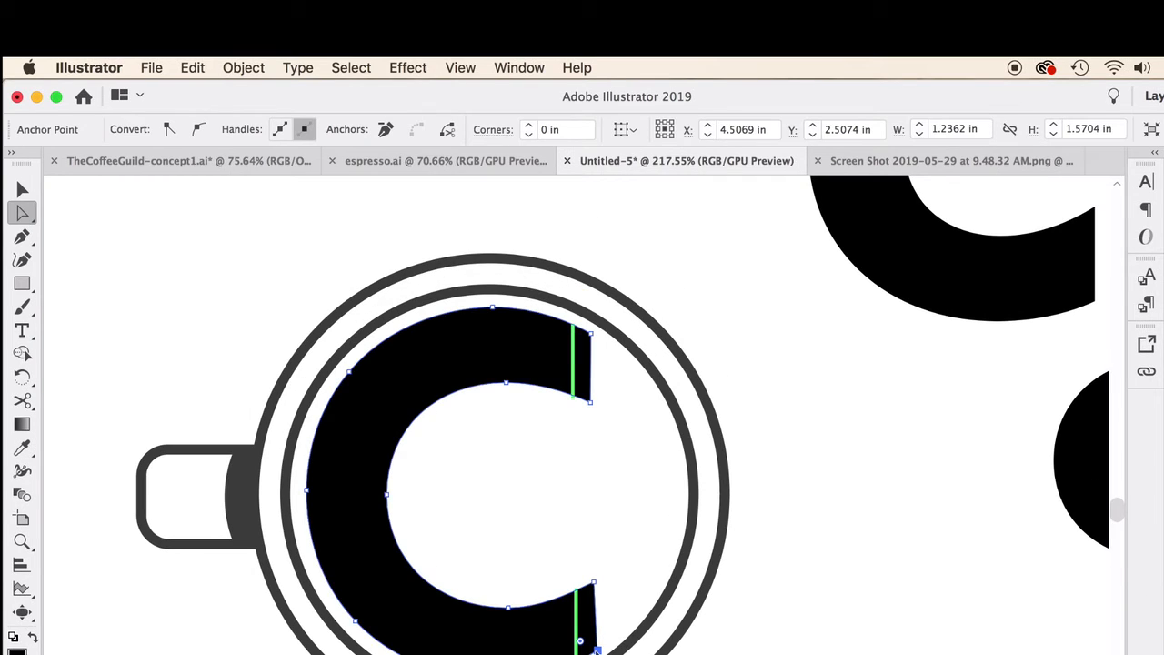
click(595, 647)
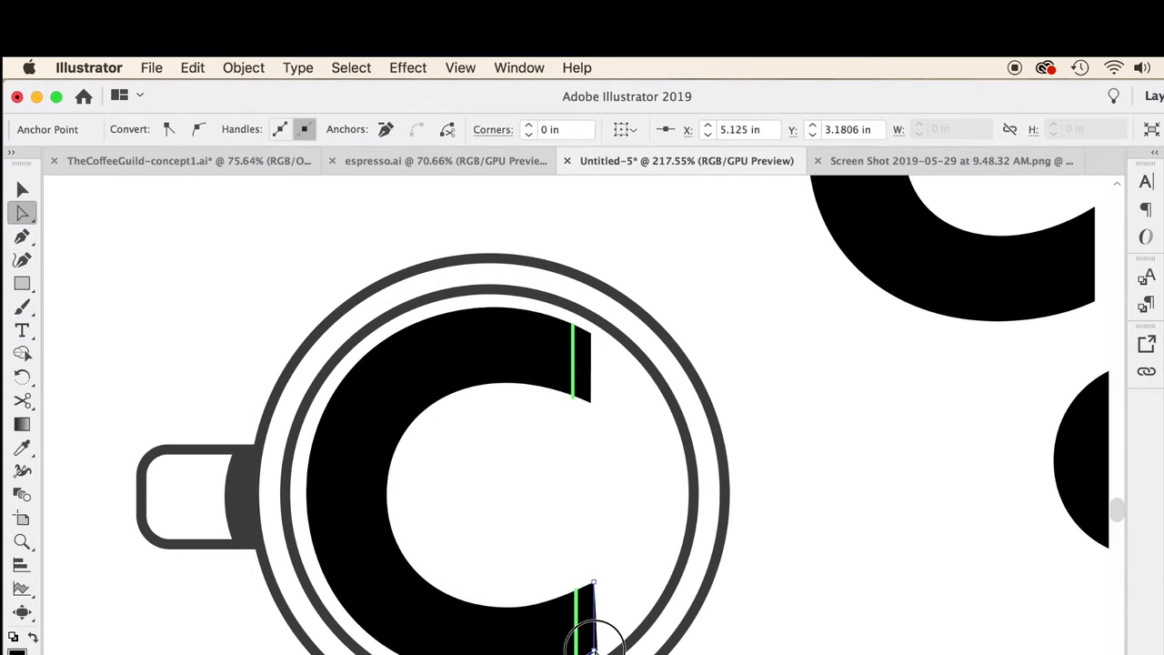
key(Left)
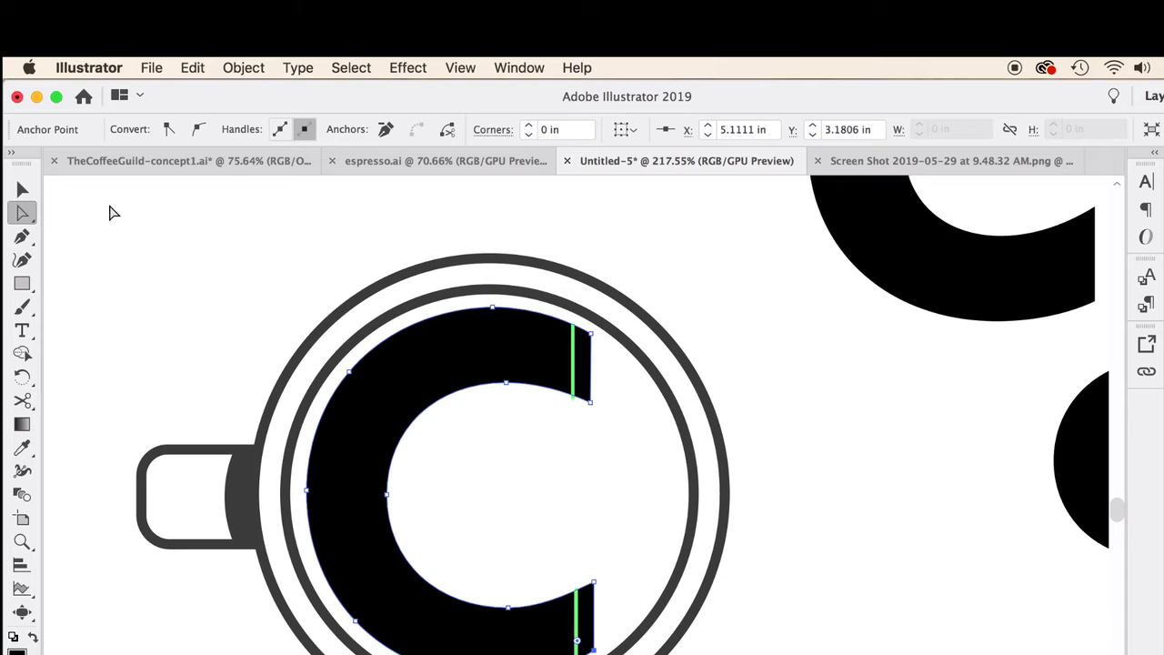
click(22, 188)
click(148, 213)
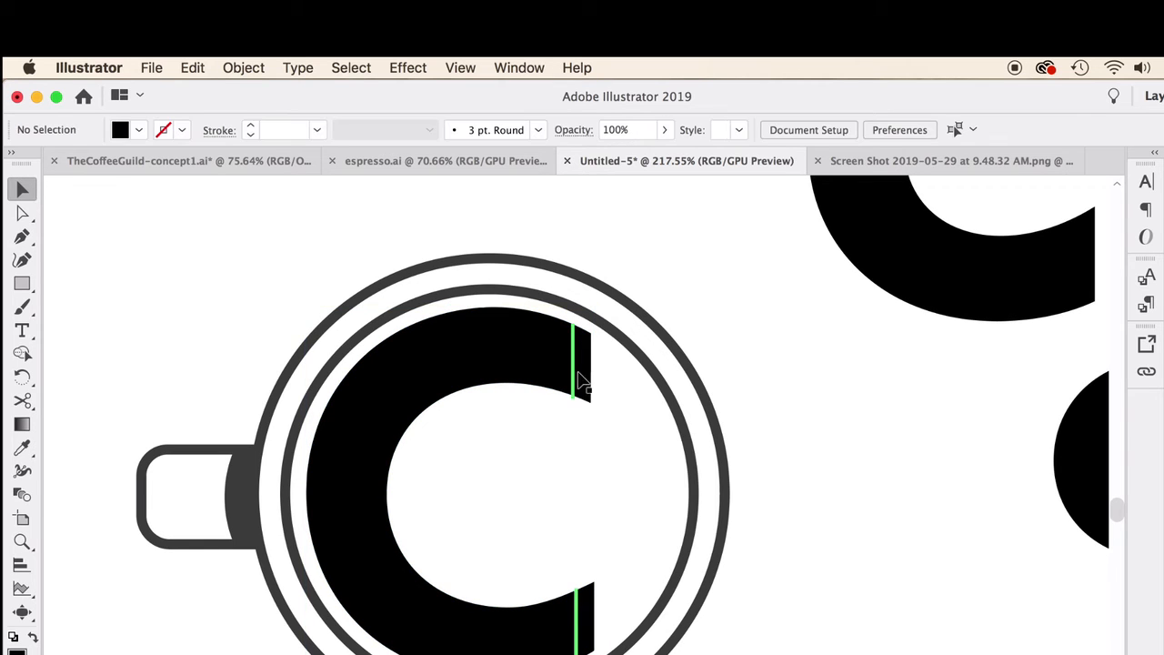
Step: Delete the two narrow green rectangles across the ends of the C's upper and lower arms
click(575, 371)
key(Delete)
click(576, 630)
key(Delete)
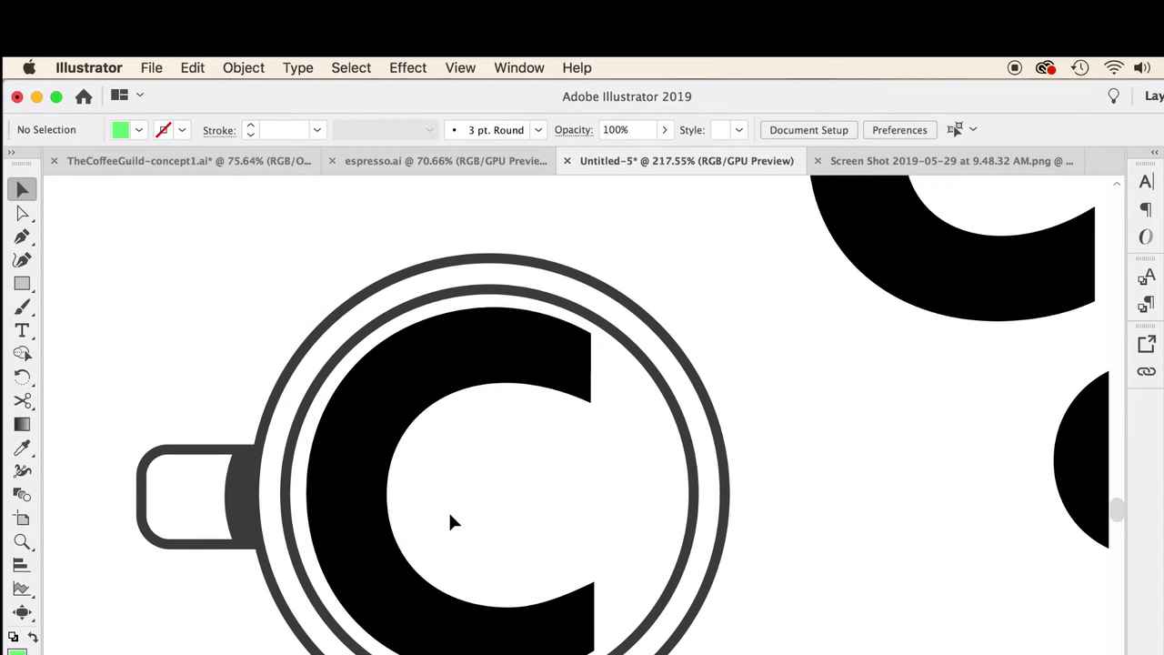
Step: Move the C out of the cup to the empty area below the G
scroll(332, 414, down, 3)
click(358, 408)
drag(358, 408, 636, 583)
Step: Draw a black circle inside the cup and centre it within the inner ring
drag(22, 283, 86, 304)
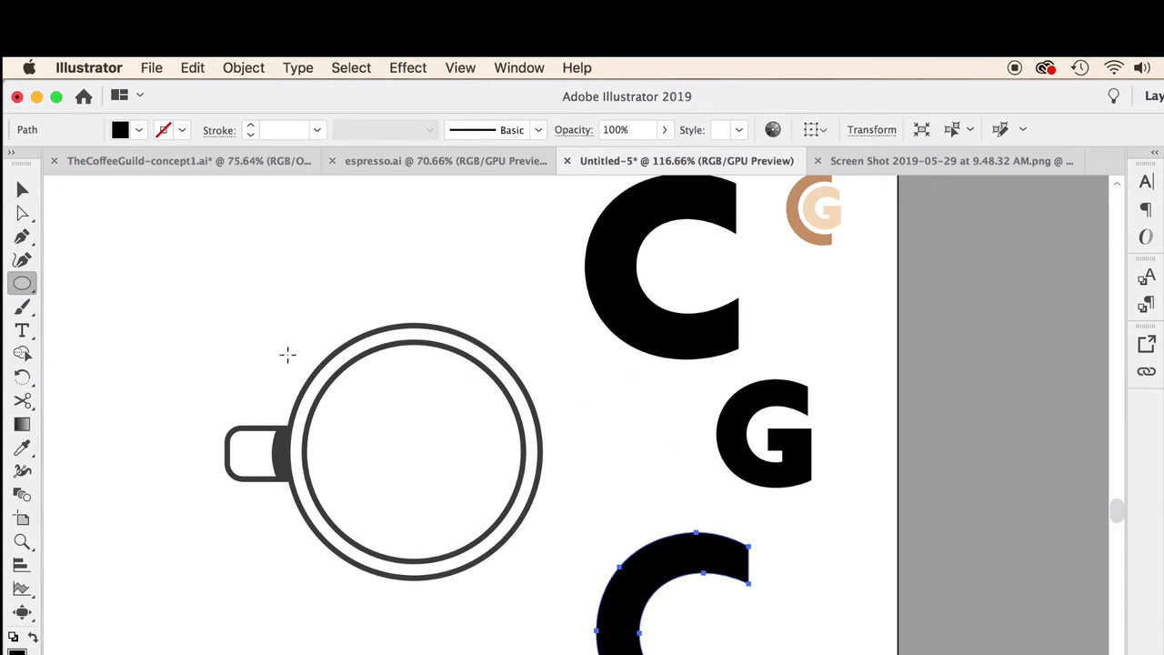
drag(312, 355, 479, 539)
click(22, 190)
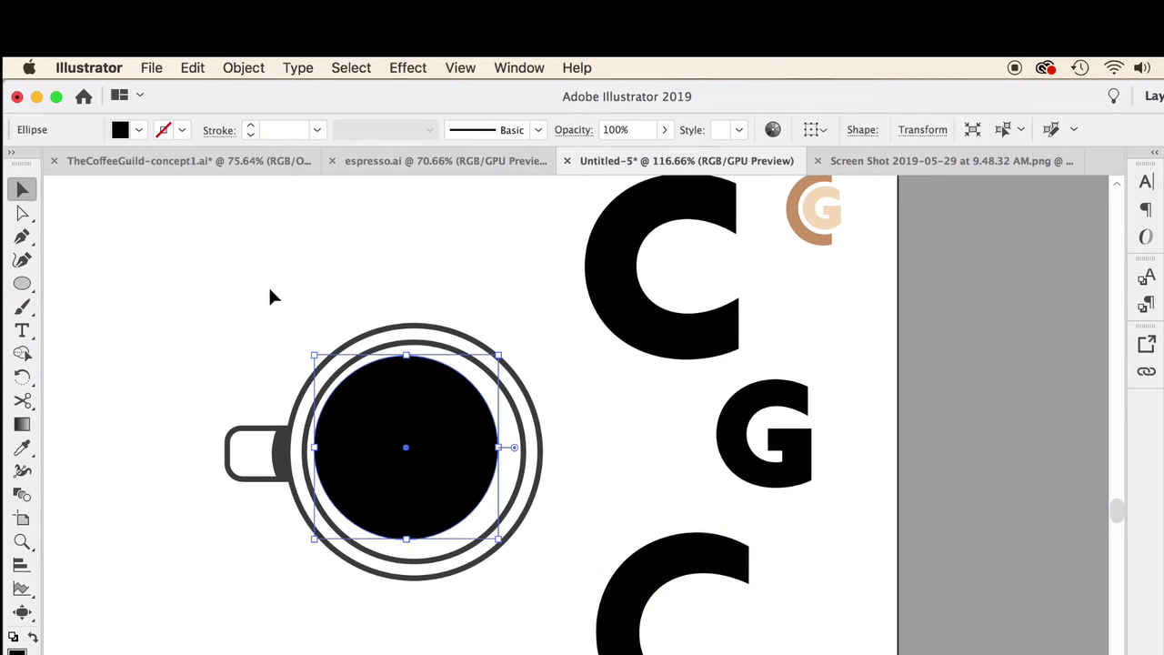
drag(422, 400, 433, 410)
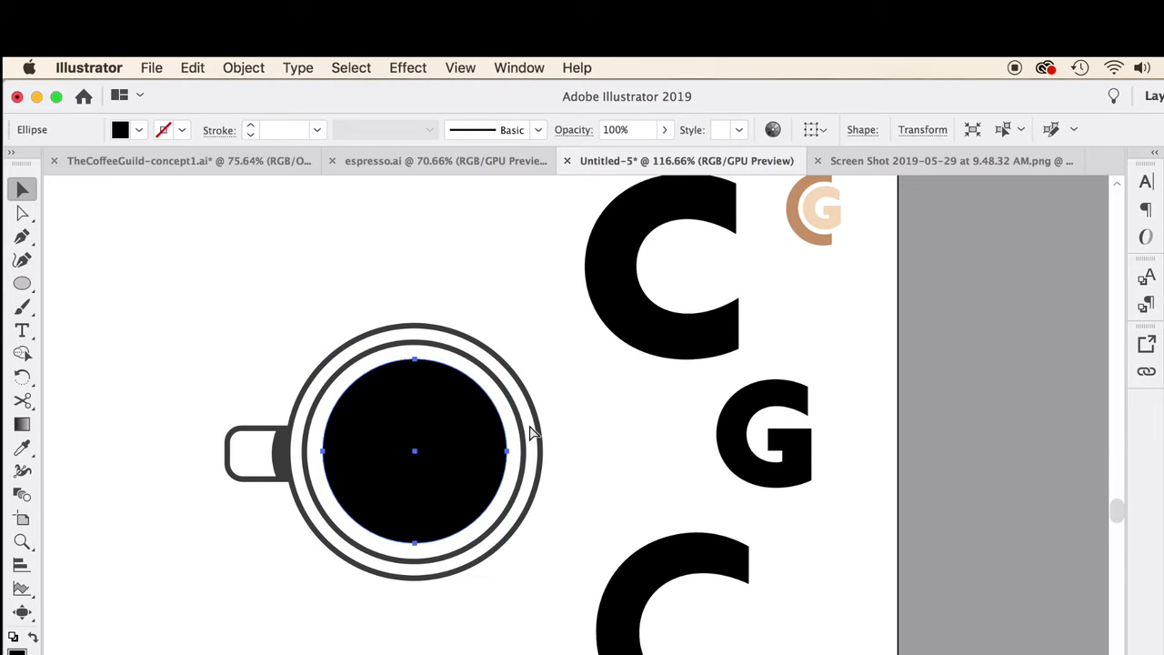
Step: Duplicate the black circle, fill the copy pale green, and scale it down over the black circle's middle
key(super+c)
key(super+v)
click(1163, 532)
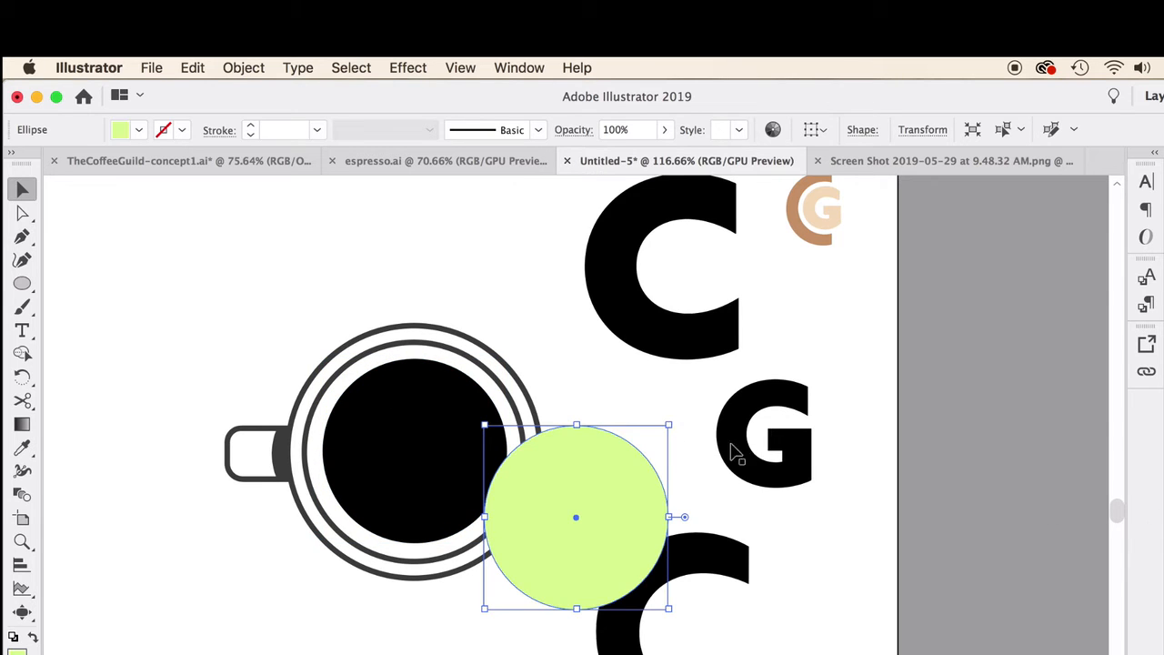
drag(673, 427, 436, 424)
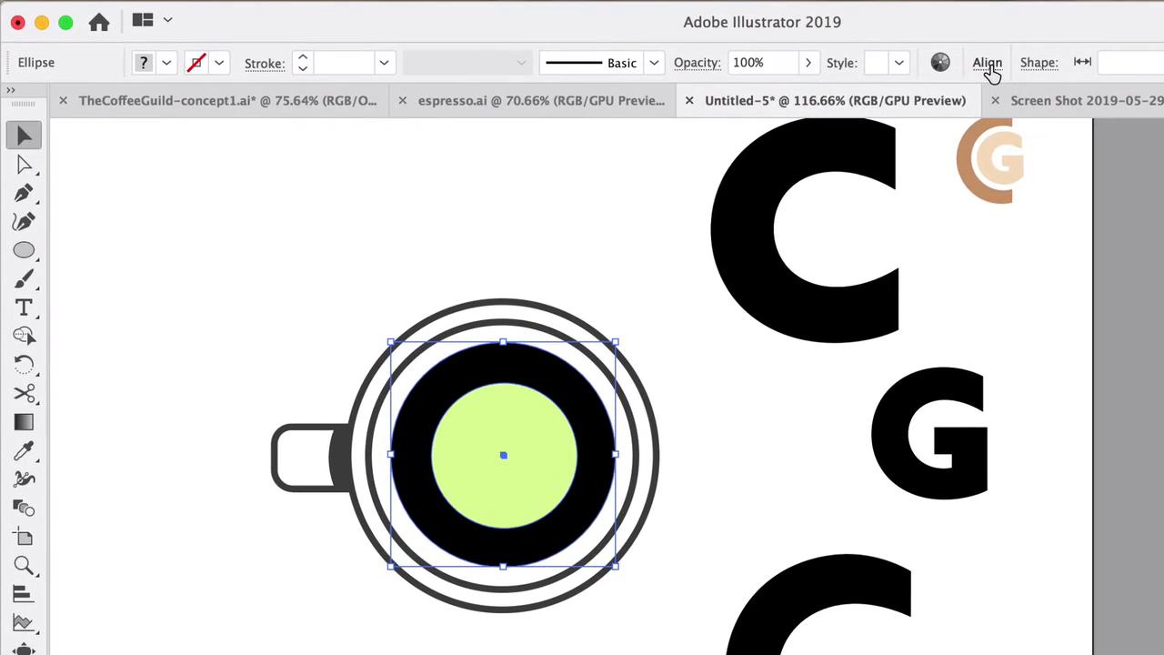
Step: Align the centres of the black and green circles horizontally and vertically
click(852, 113)
click(779, 128)
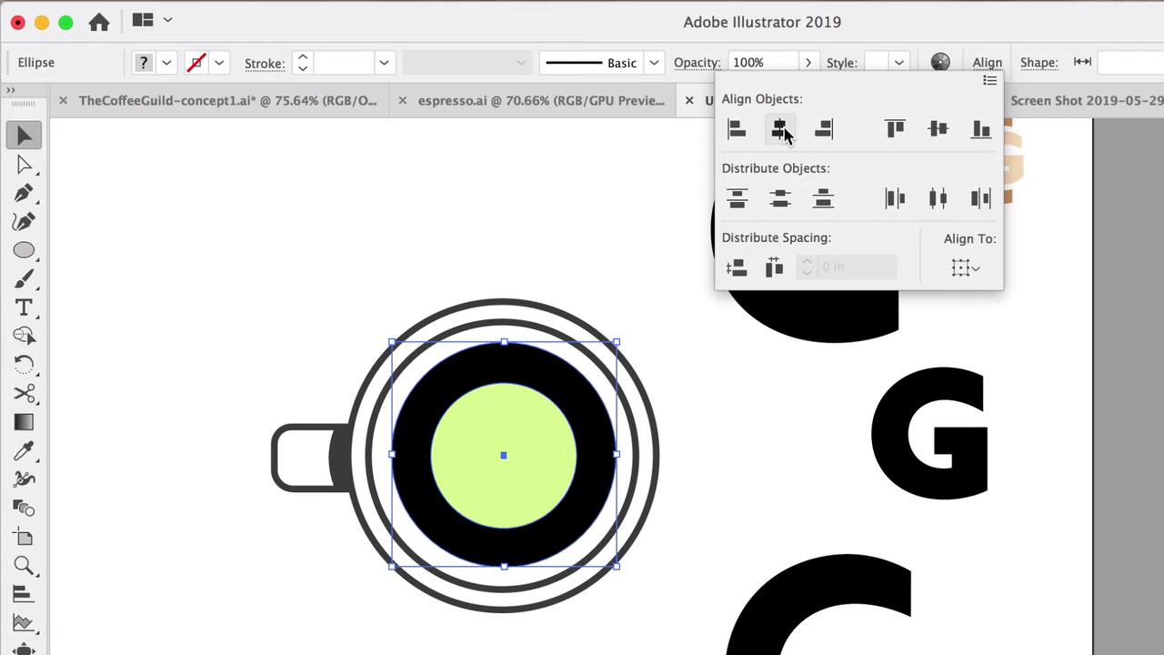
click(937, 128)
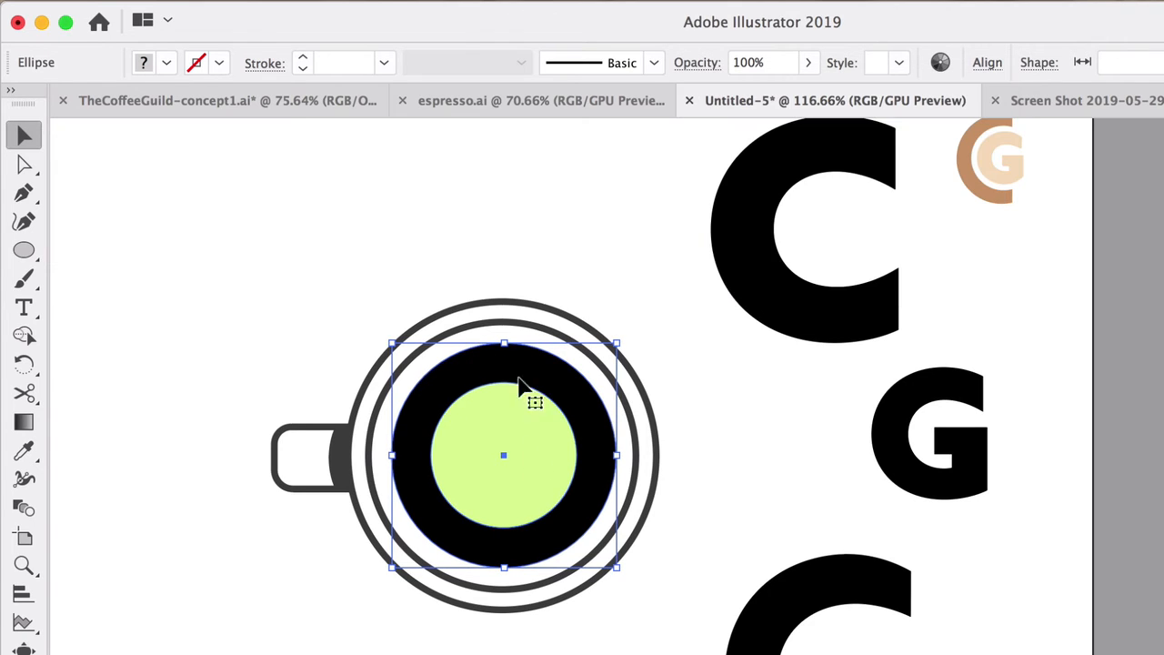
click(24, 335)
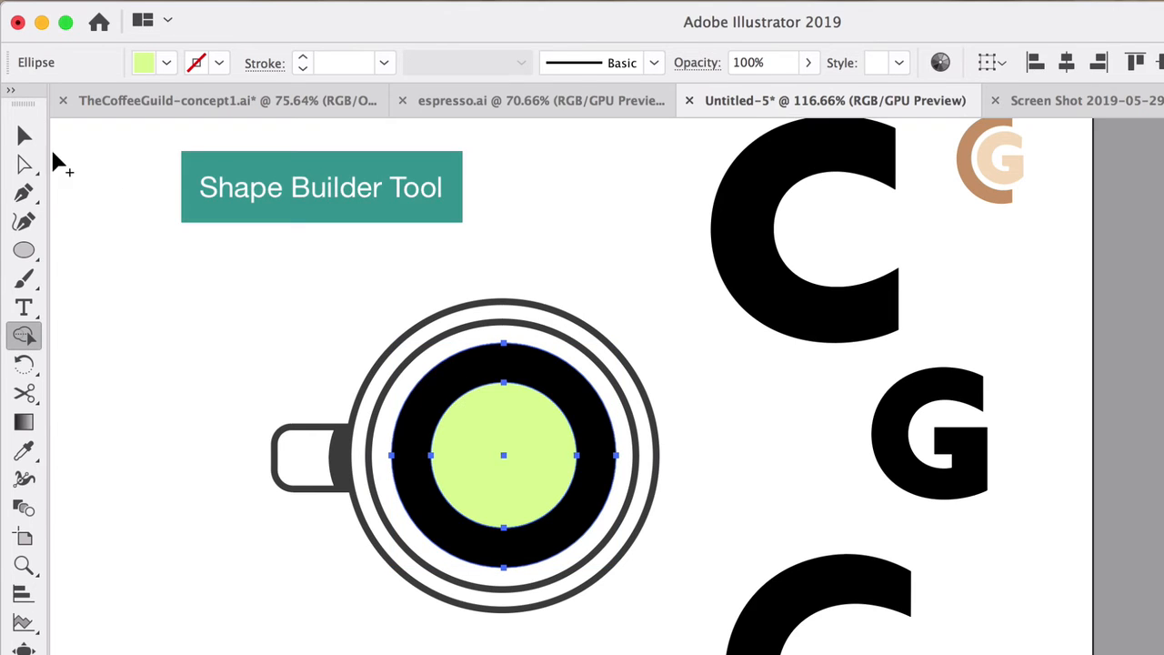
key(v)
click(141, 187)
Step: Draw a tall rectangle covering the right half of the cup and both filled circles
drag(25, 250, 91, 255)
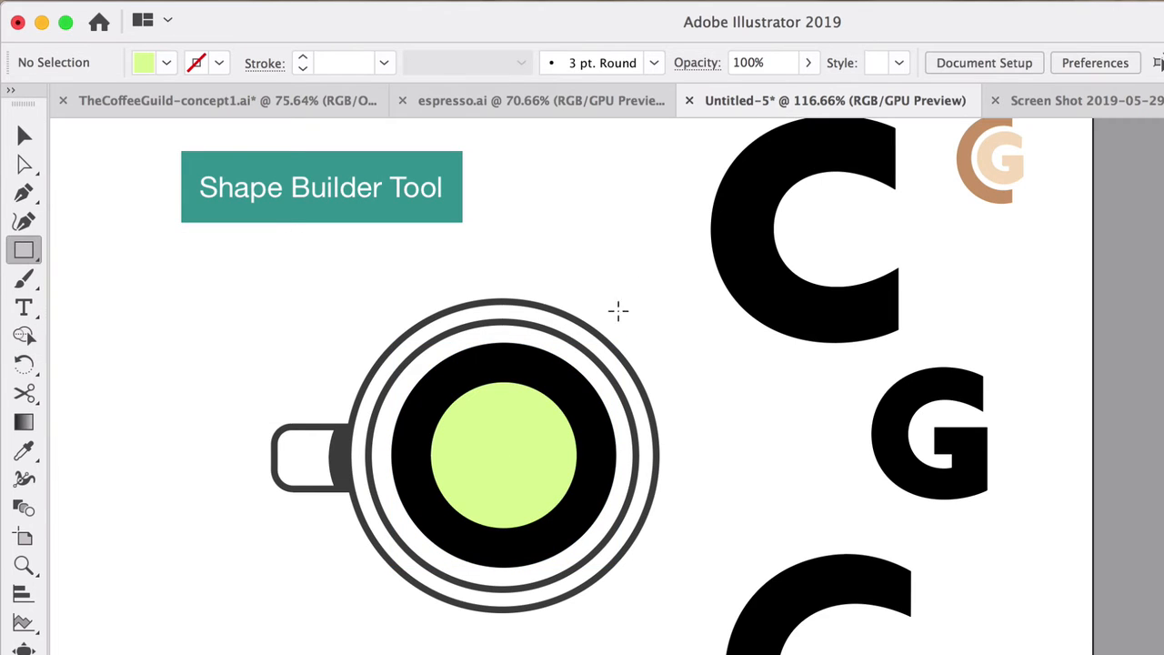
drag(669, 227, 510, 653)
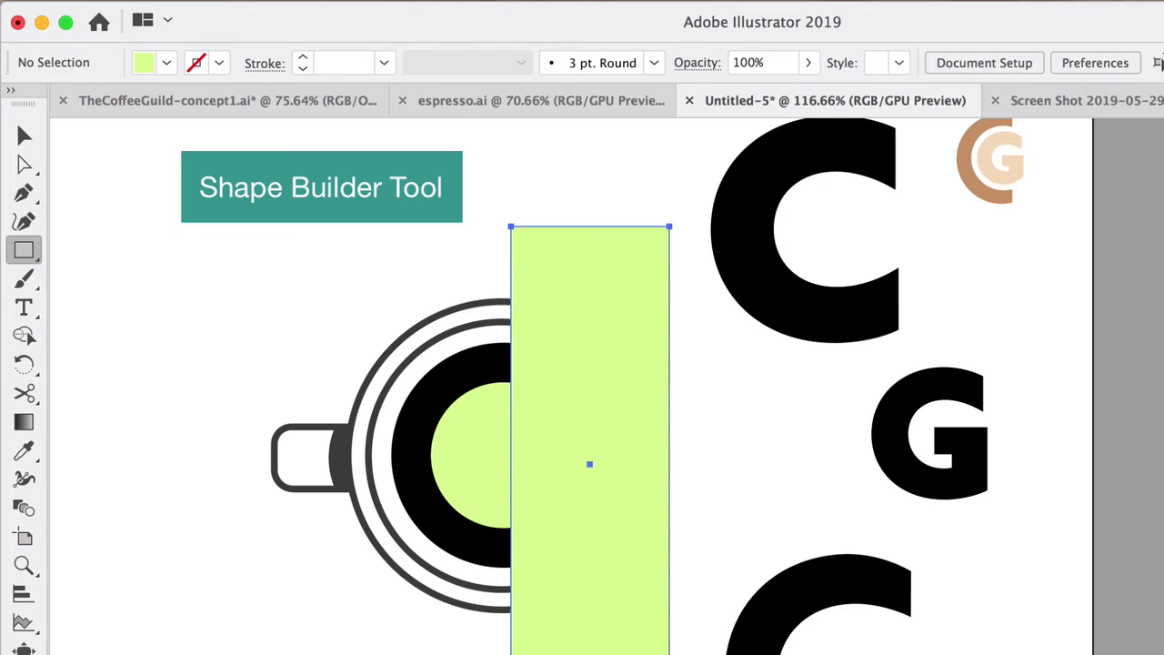
click(36, 143)
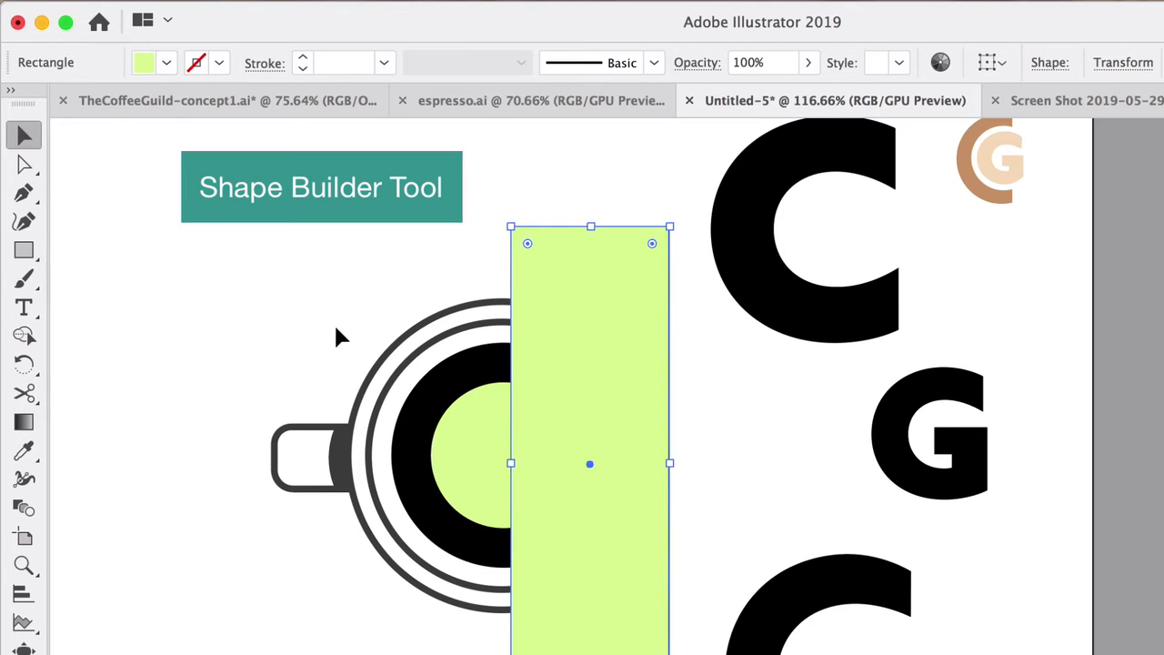
Step: Subtract the green circle and the rectangle from the black circle with the Shape Builder tool, leaving a C, and deselect
shift+click(463, 436)
shift+click(448, 402)
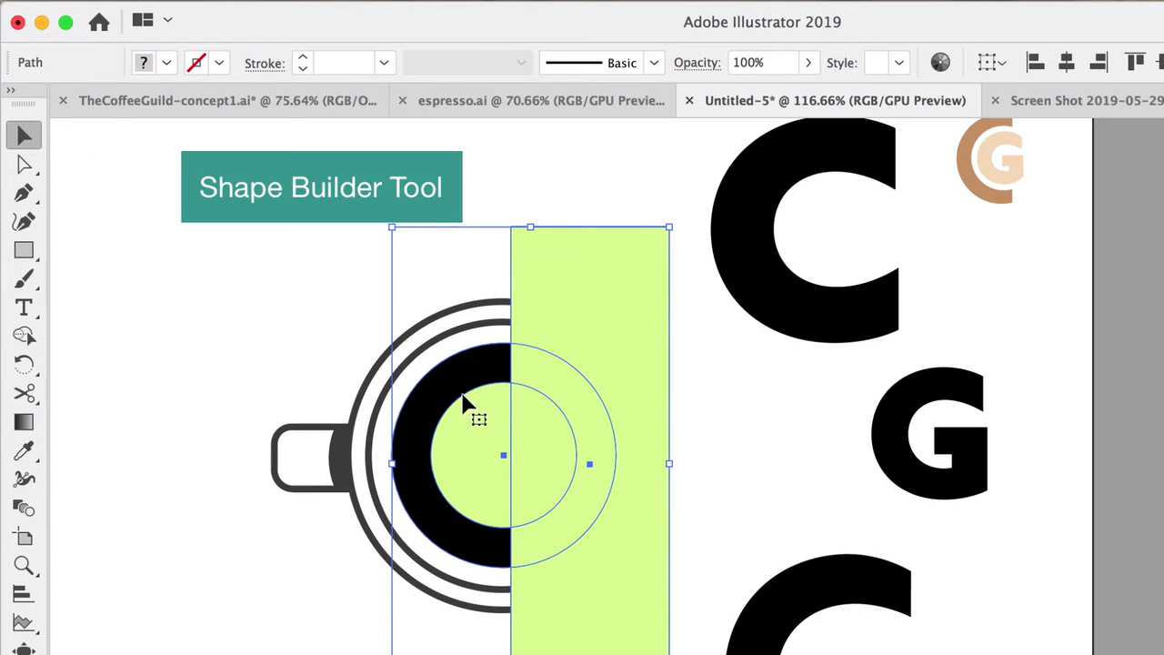
click(24, 334)
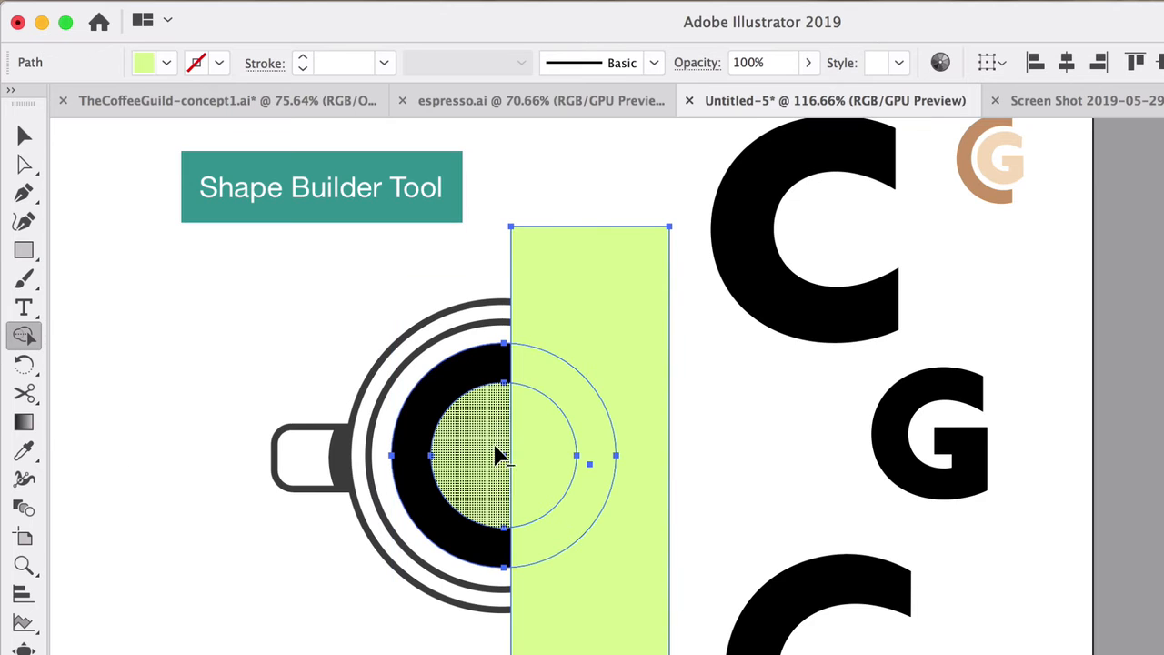
mouse_move(498, 448)
alt+mouse_down()
mouse_move(545, 442)
mouse_move(558, 390)
mouse_move(598, 587)
alt+mouse_up()
click(23, 134)
click(318, 220)
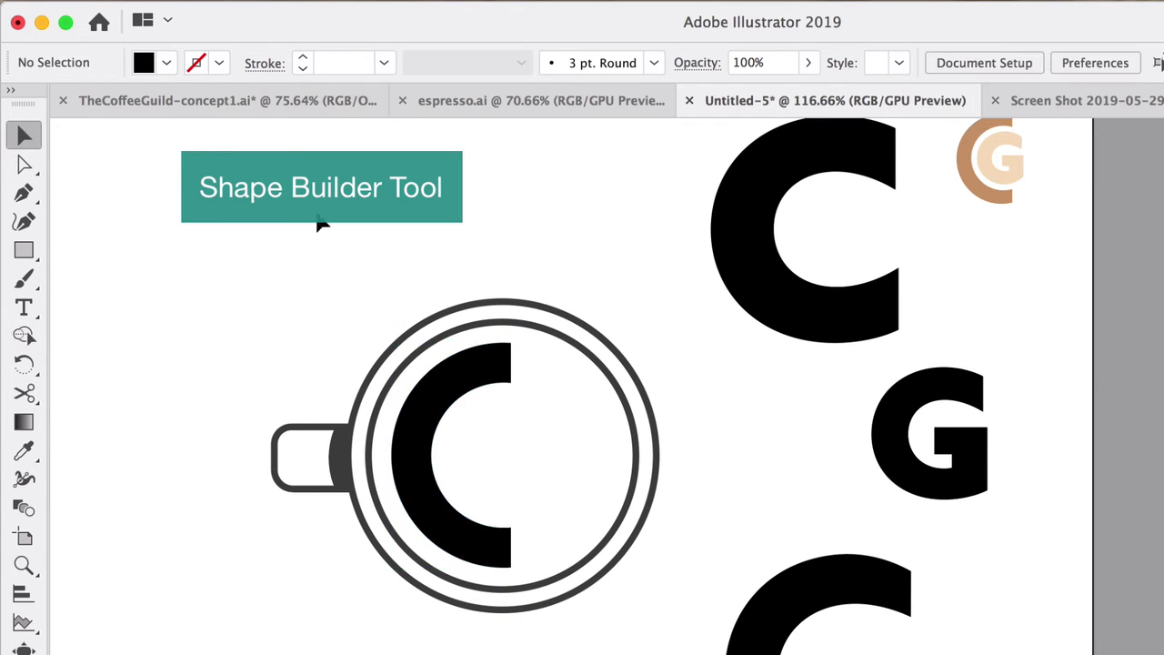
Step: Thicken the C inside the cup with Offset Path set to .02, and deselect it
click(481, 364)
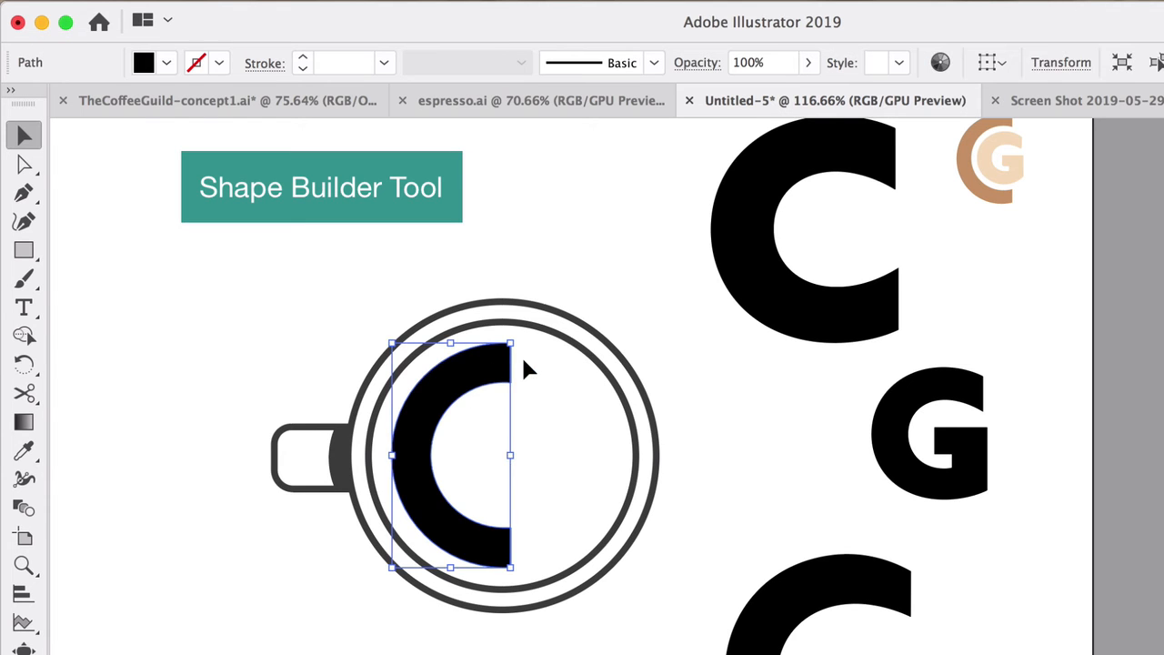
click(276, 1)
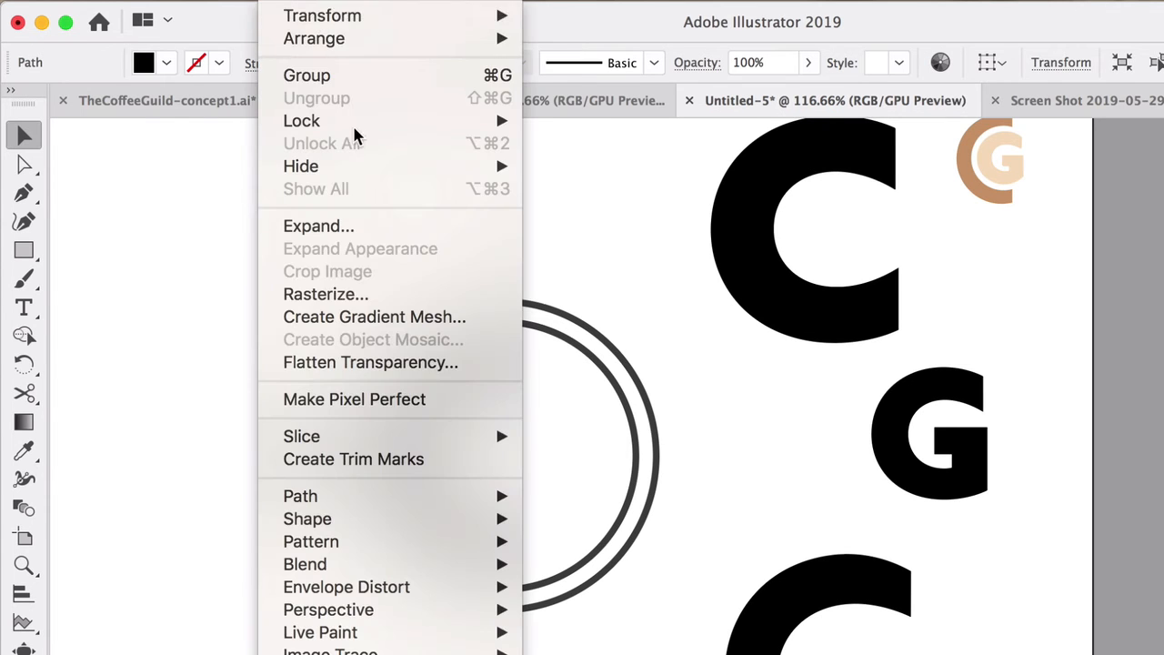
mouse_move(391, 503)
click(579, 579)
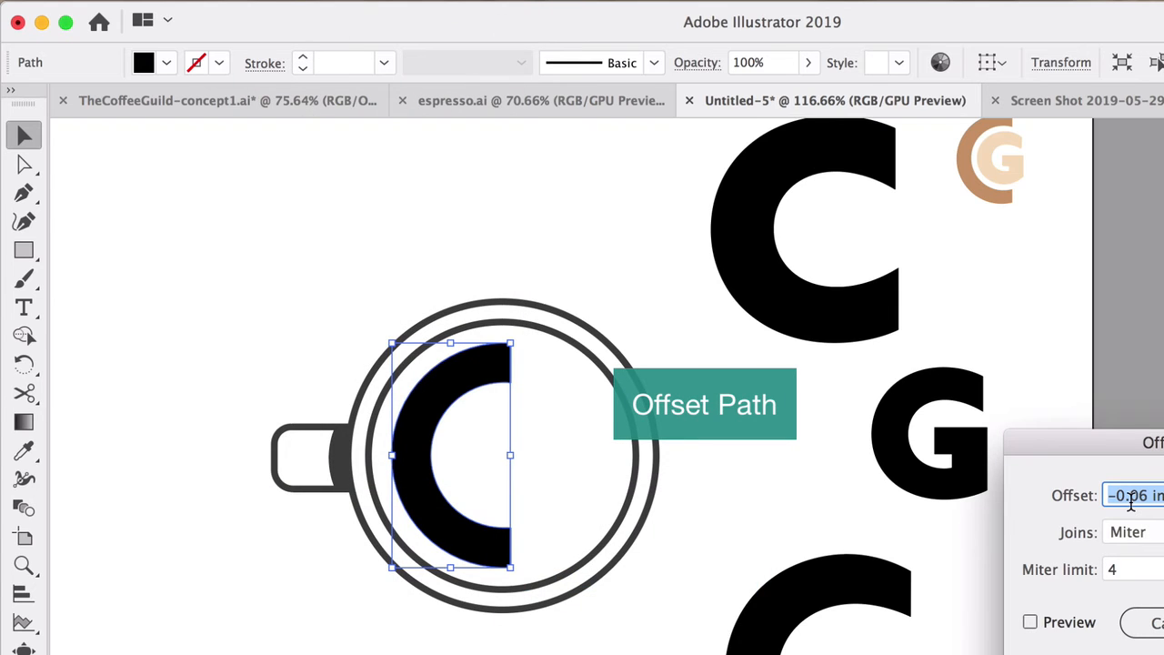
click(1030, 622)
key(Return)
click(823, 438)
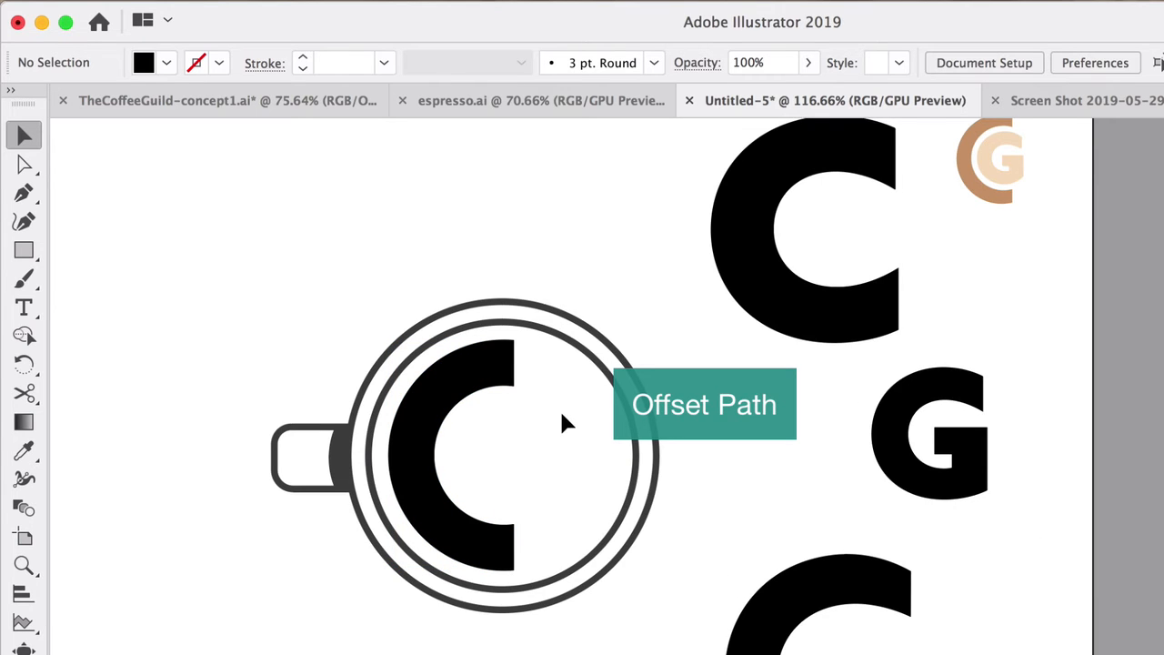
Step: Draw a tall rectangle over the arm ends of the older C below the G
scroll(560, 411, up, 1)
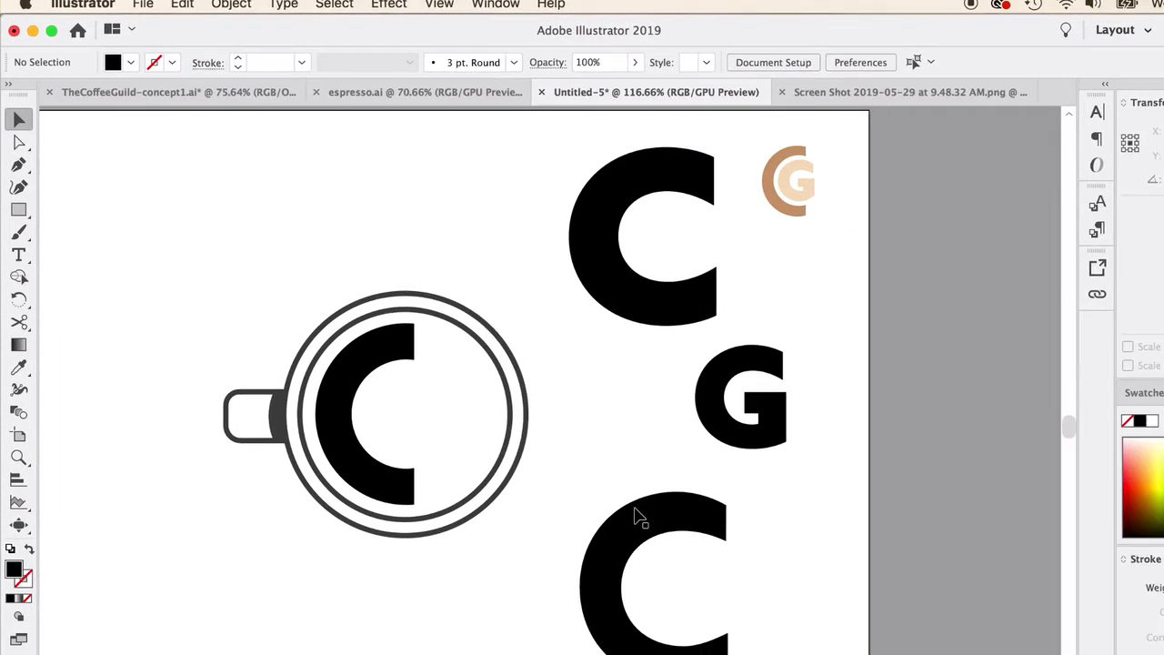
drag(636, 510, 599, 555)
scroll(599, 555, down, 5)
scroll(600, 556, right, 2)
click(16, 193)
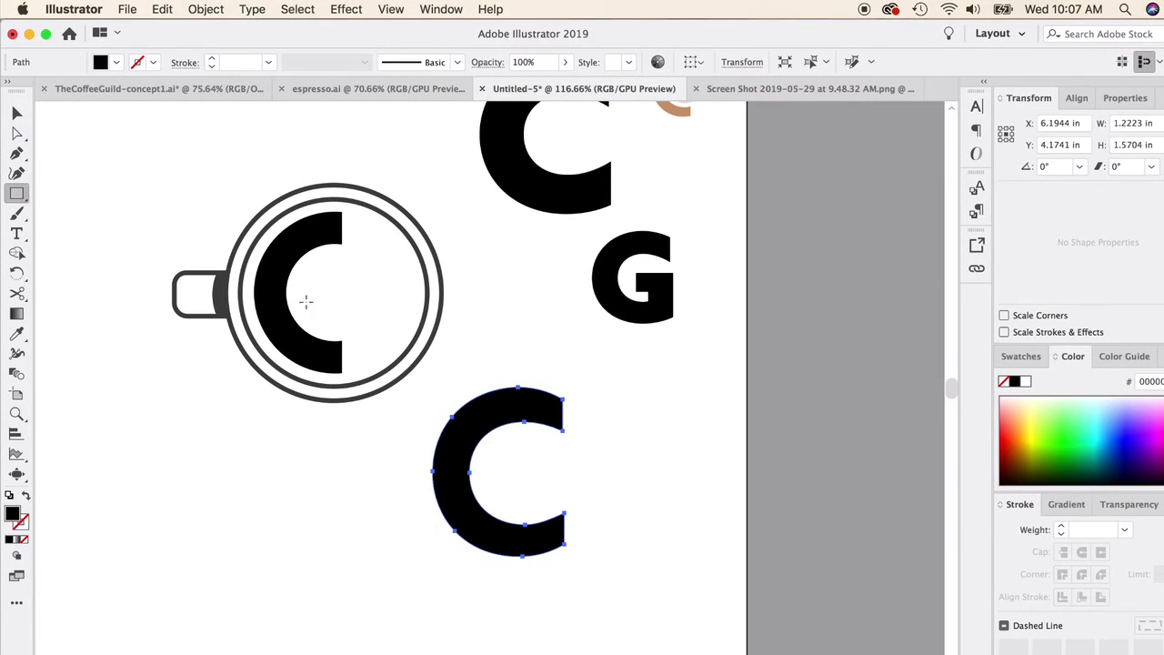
mouse_move(584, 356)
mouse_down()
mouse_move(525, 626)
mouse_move(532, 605)
mouse_up()
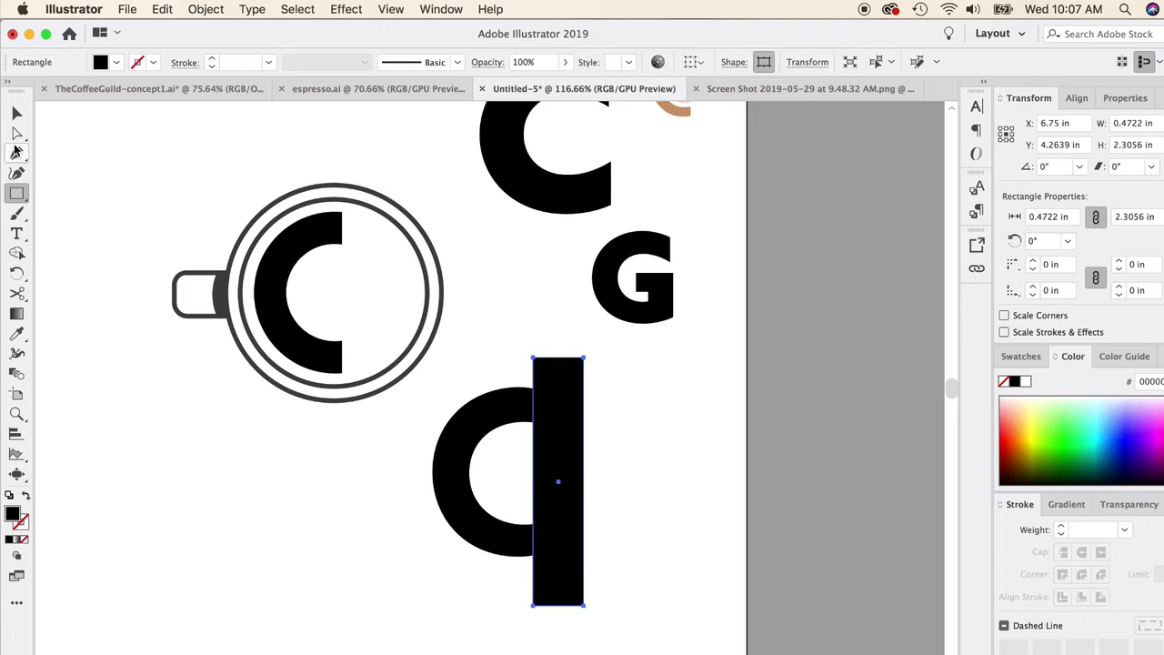
Step: Cut off the older C's arm ends along the rectangle with the Shape Builder tool, and move the trimmed letter beneath the cup
key(v)
drag(588, 502, 373, 468)
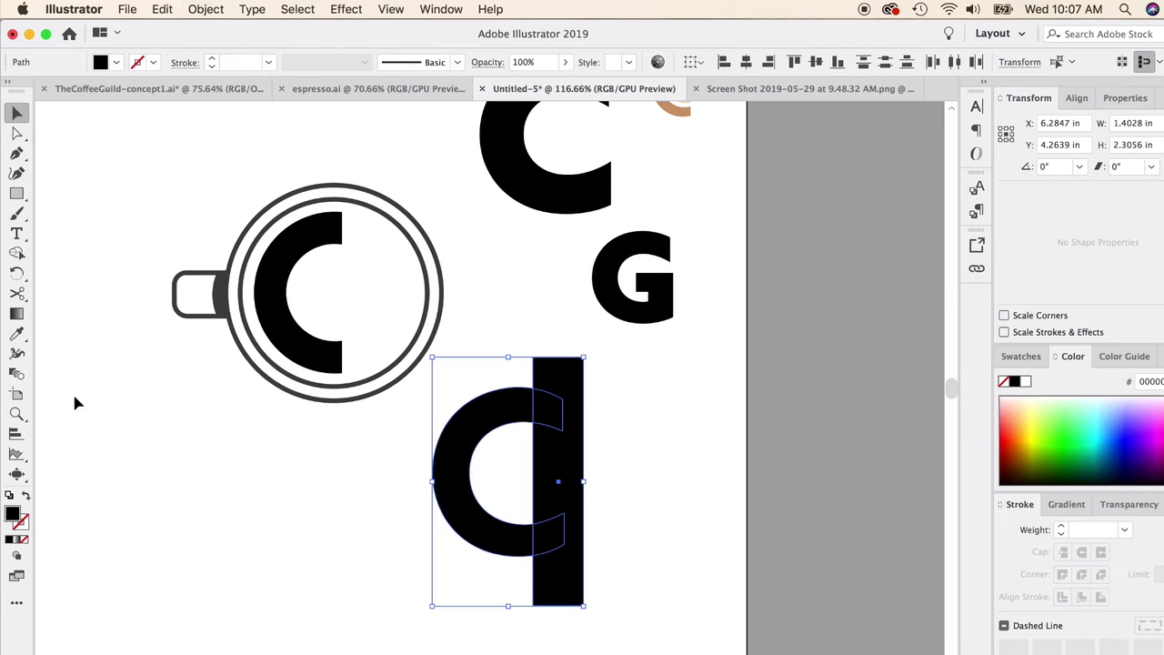
click(17, 254)
drag(550, 368, 568, 596)
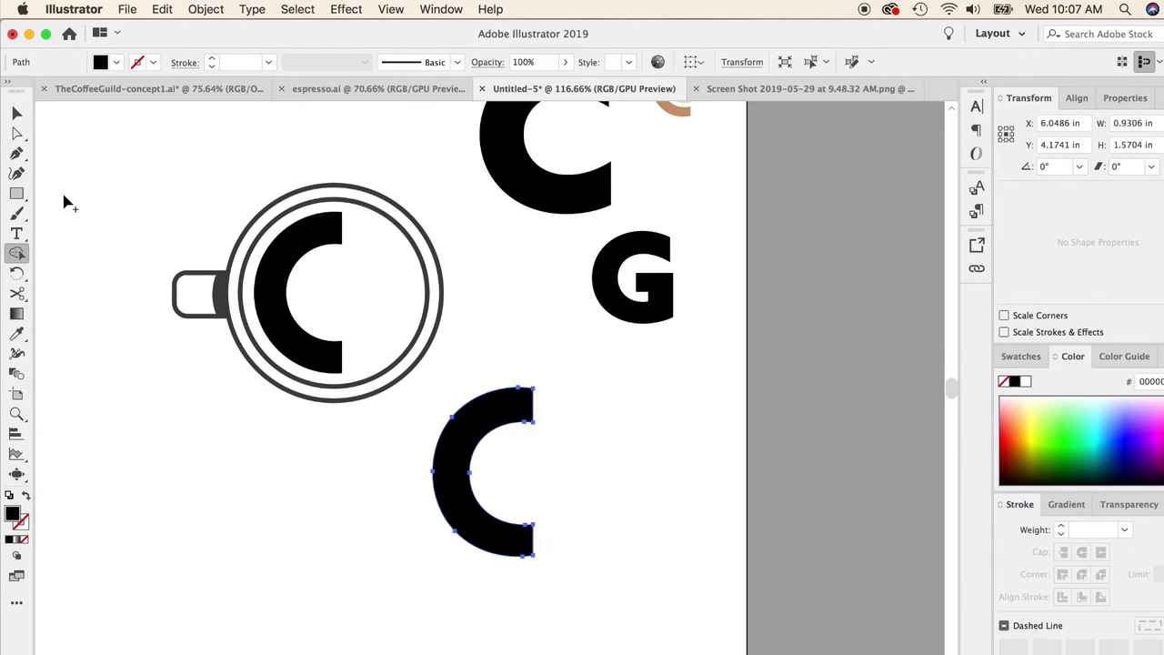
click(16, 112)
click(98, 151)
drag(453, 441, 271, 468)
click(267, 301)
key(super+c)
key(super+v)
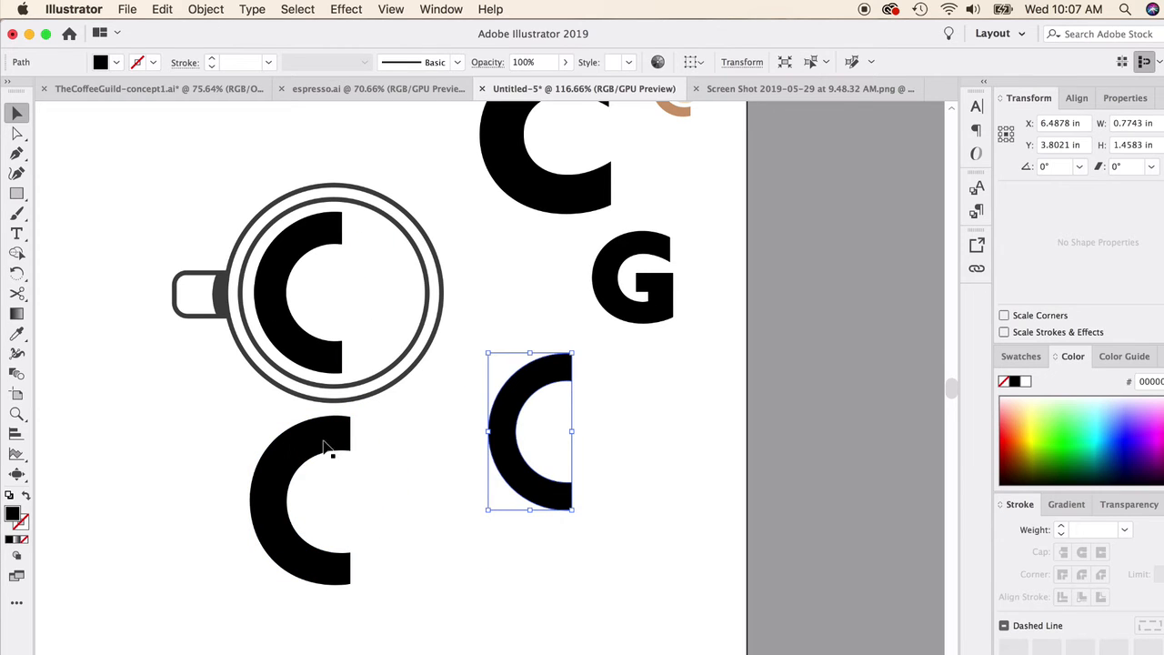
key(super+z)
Step: Delete the trimmed C beneath the cup and clear the selection
click(334, 443)
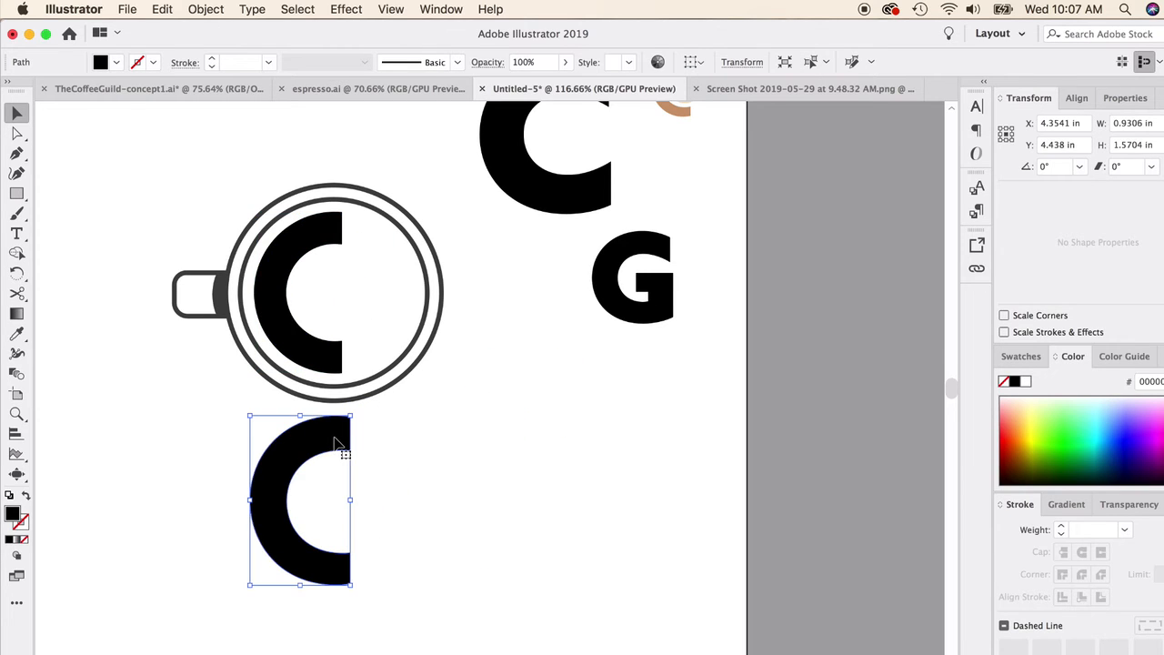
key(Delete)
click(288, 331)
key(super+shift+a)
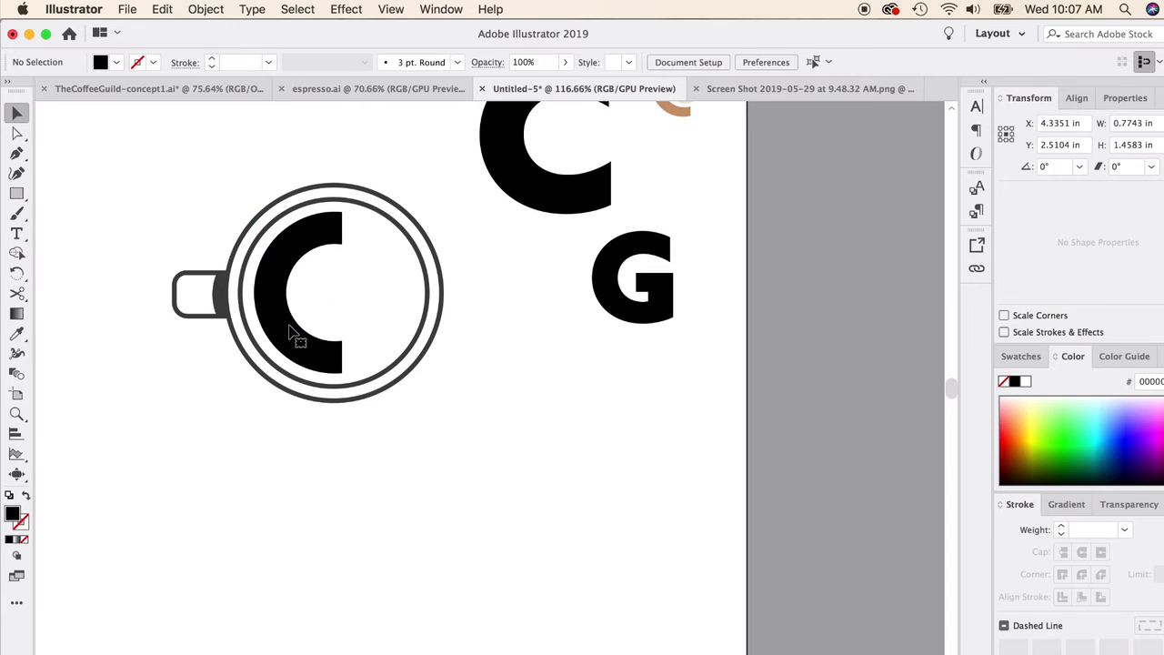
Step: Move the G into the cup beside the C and delete the thin white rectangle lying over it
scroll(429, 368, up, 2)
scroll(429, 373, up, 3)
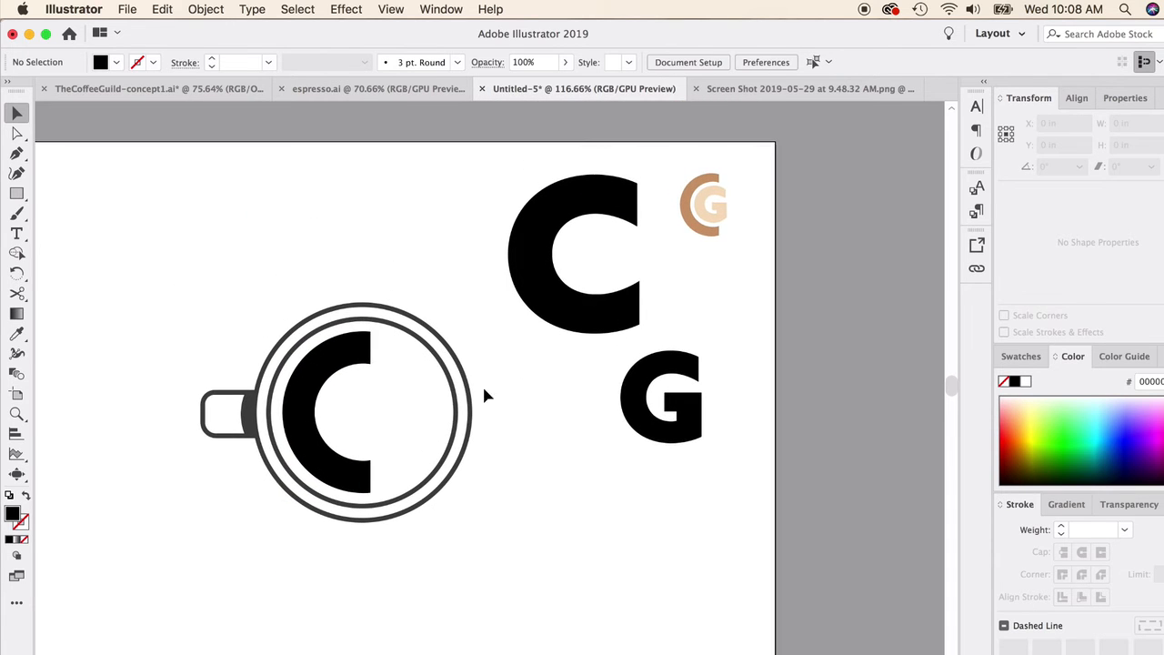
drag(658, 429, 386, 443)
click(403, 414)
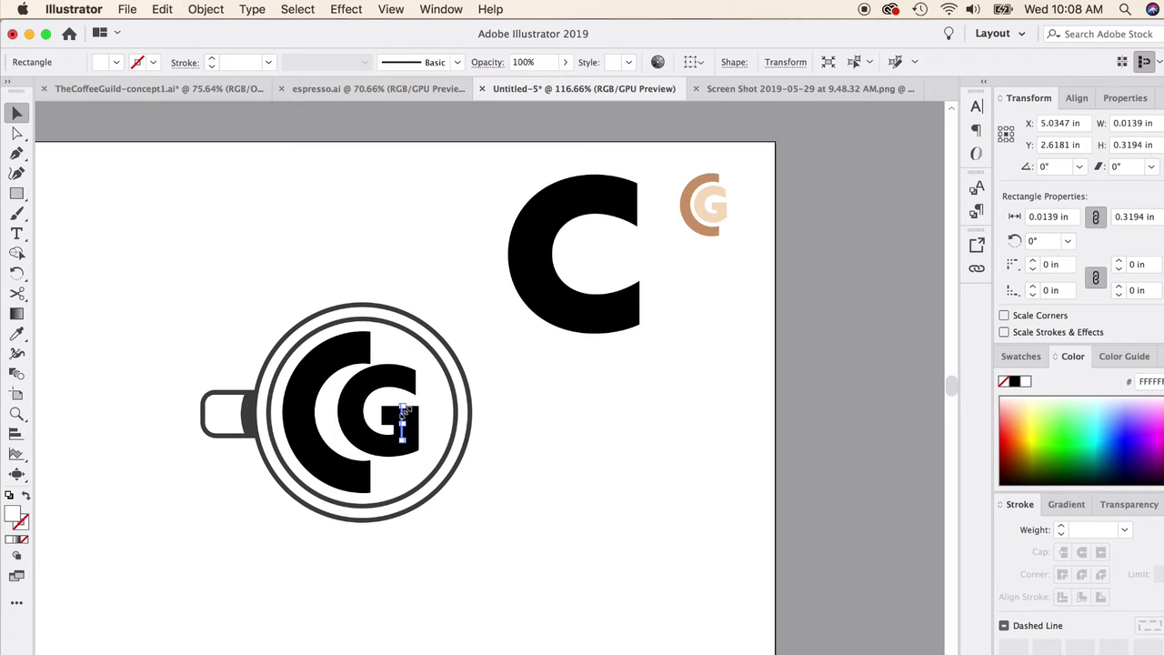
key(Delete)
Step: Scale the G down slightly, nest it inside the C's opening with an even gap, and deselect it
click(398, 380)
drag(425, 348, 415, 358)
drag(372, 389, 401, 355)
click(470, 344)
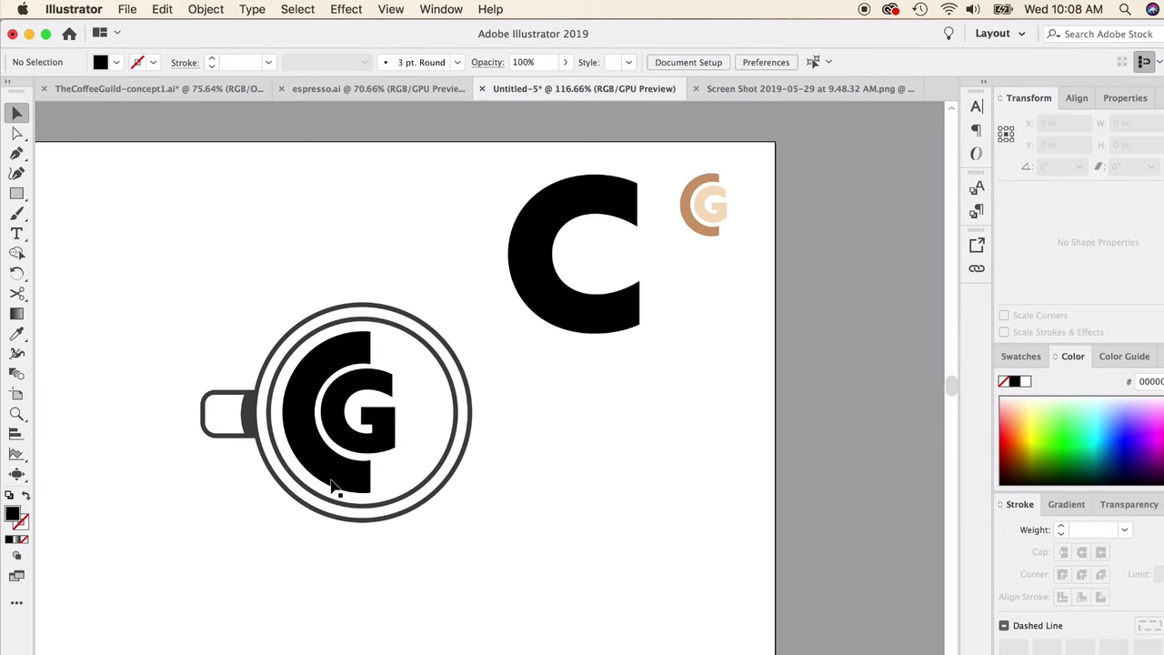
Step: Enlarge the G slightly to refine its fit within the C's inner curve
scroll(334, 488, up, 6)
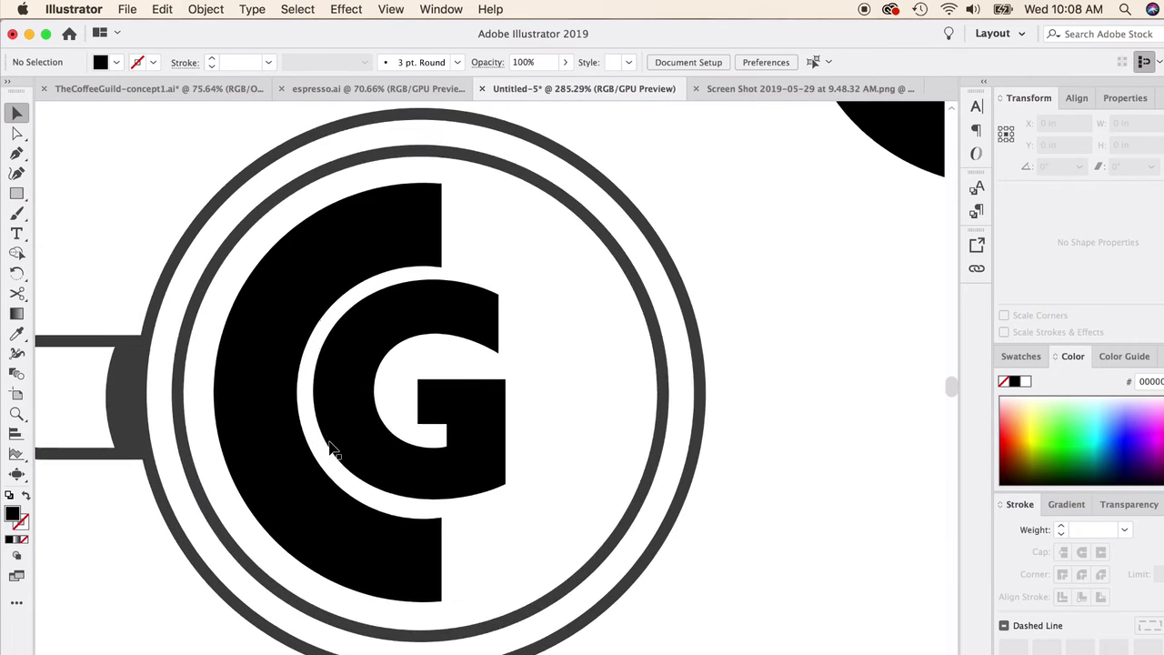
scroll(337, 437, up, 2)
click(345, 416)
drag(559, 600, 565, 612)
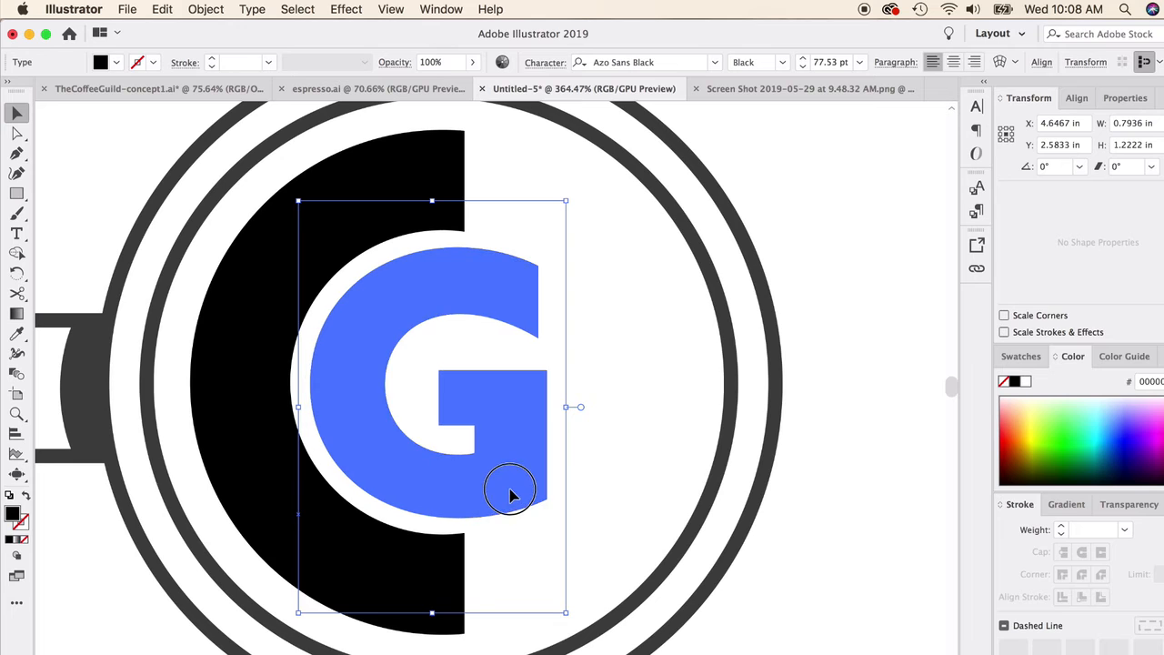
Step: Nudge the G sideways within the C's opening to about X 4.67 in and deselect it
click(599, 361)
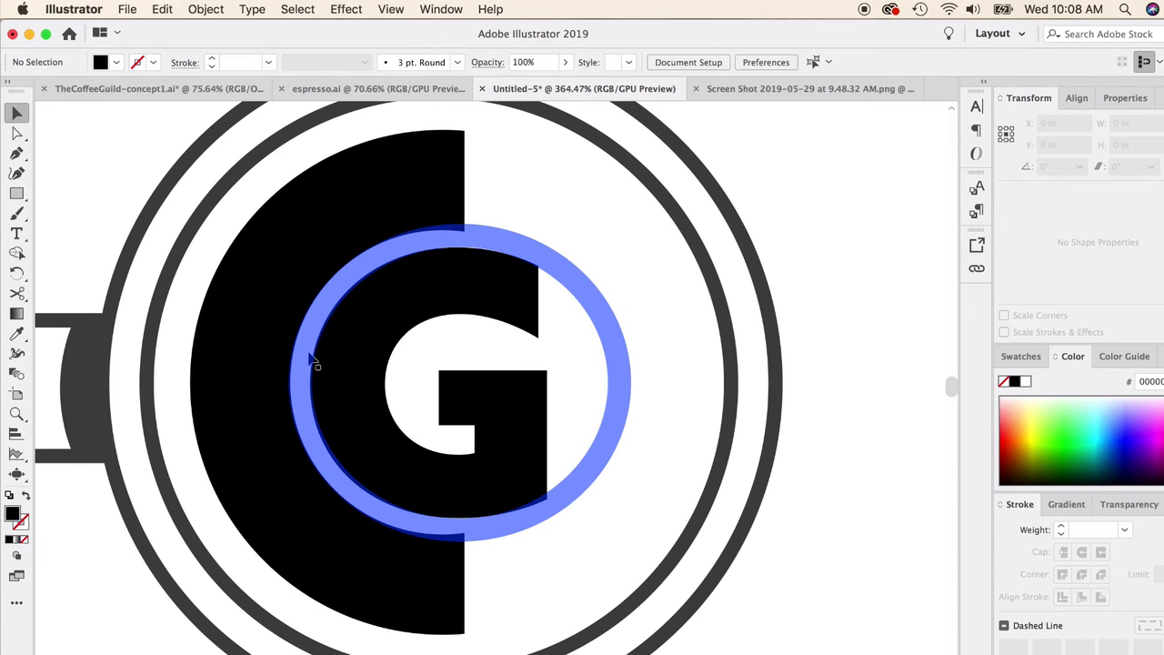
scroll(314, 364, down, 6)
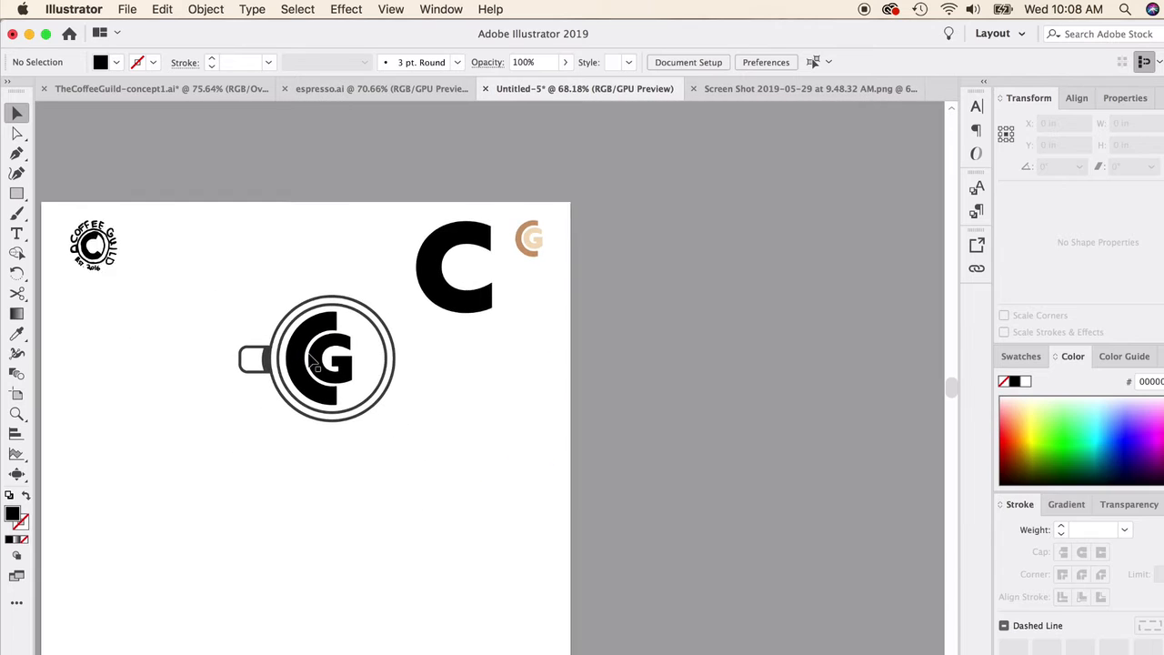
scroll(313, 362, down, 2)
scroll(316, 373, down, 4)
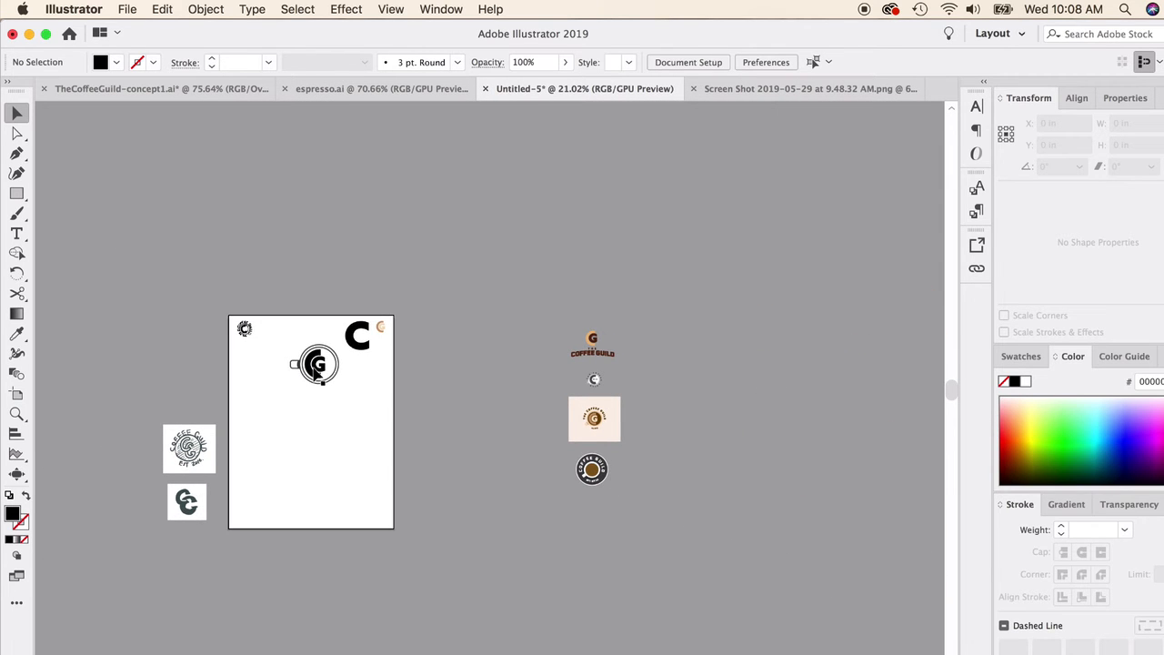
scroll(319, 364, up, 15)
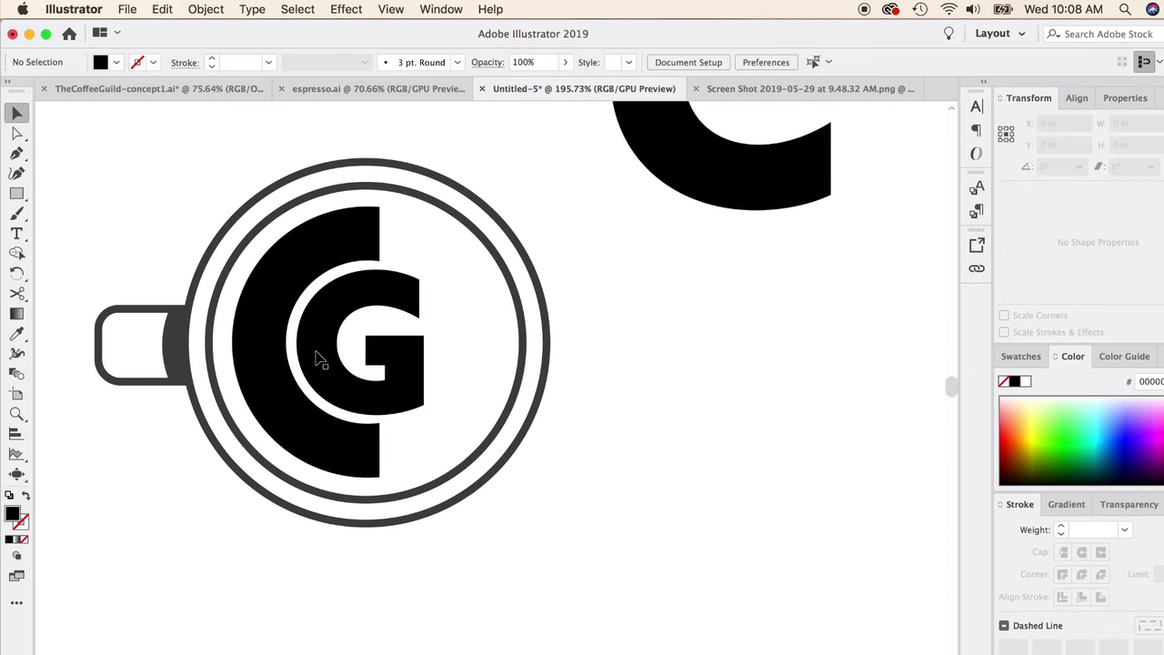
click(314, 348)
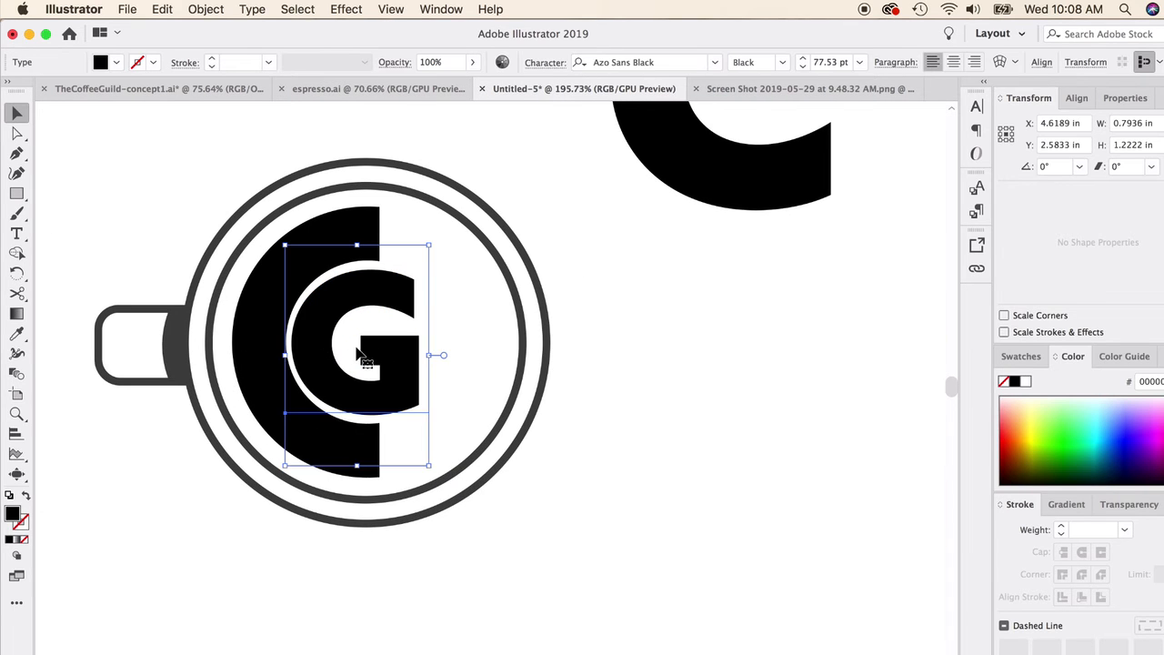
scroll(357, 349, down, 15)
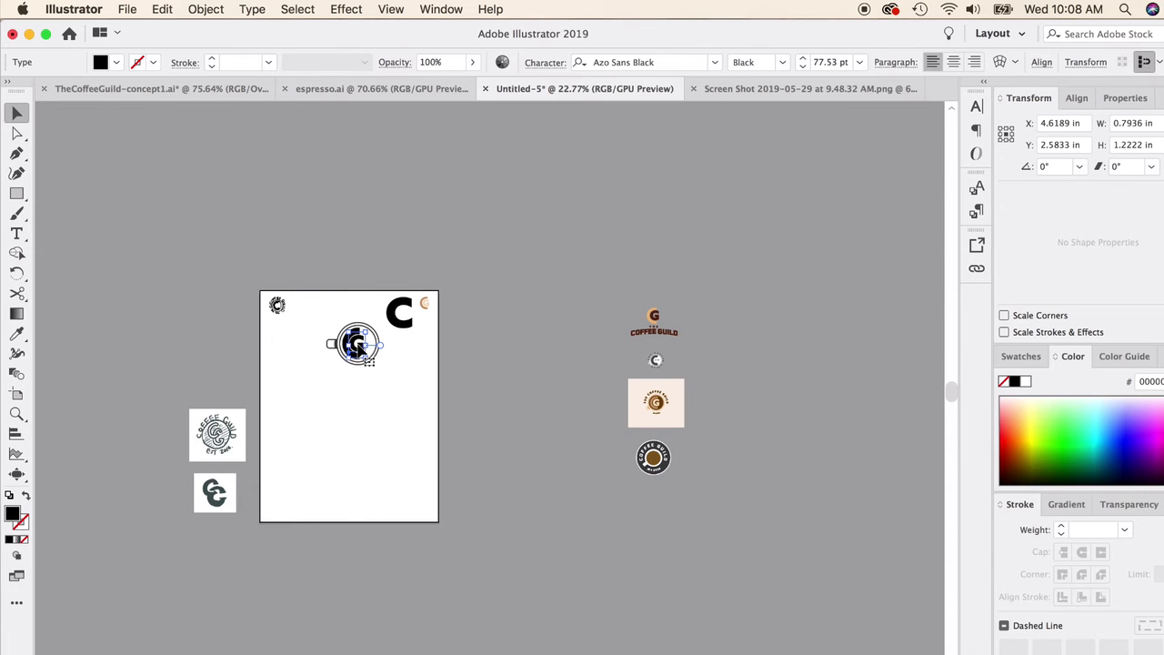
scroll(357, 349, up, 8)
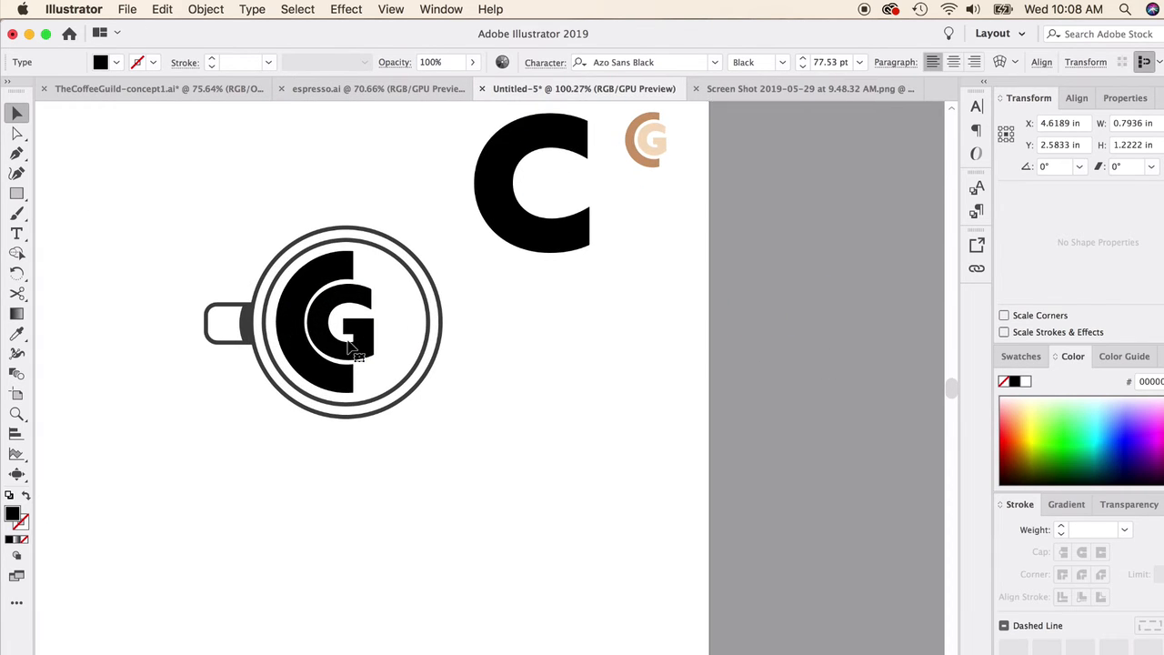
drag(336, 345, 353, 327)
scroll(339, 345, up, 3)
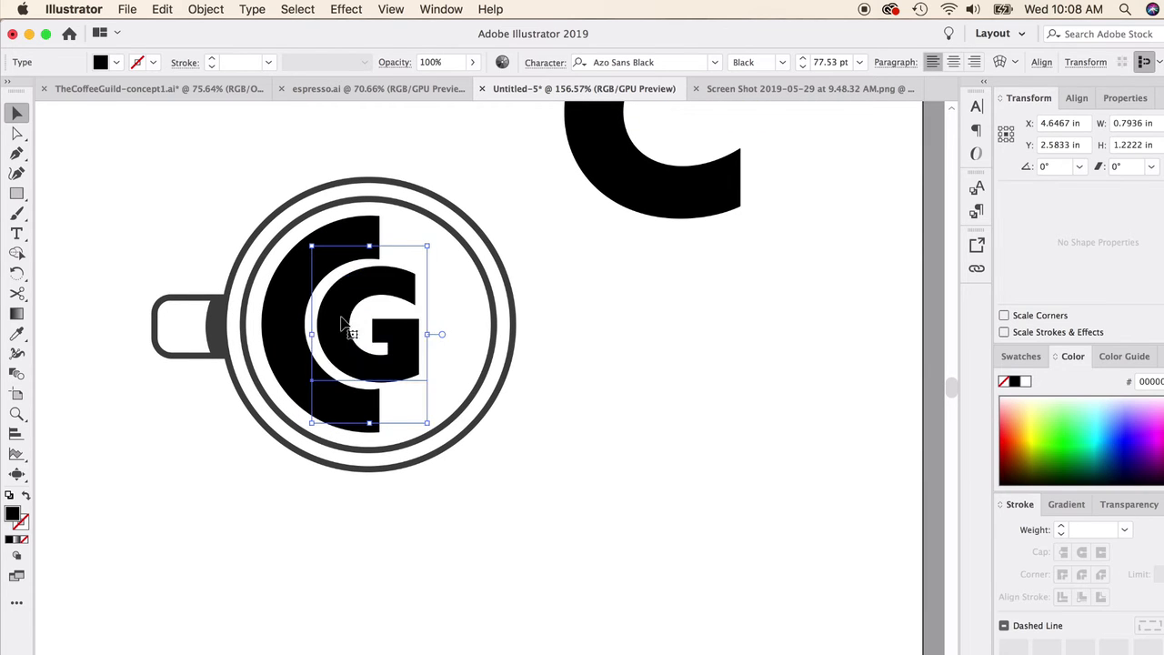
click(556, 386)
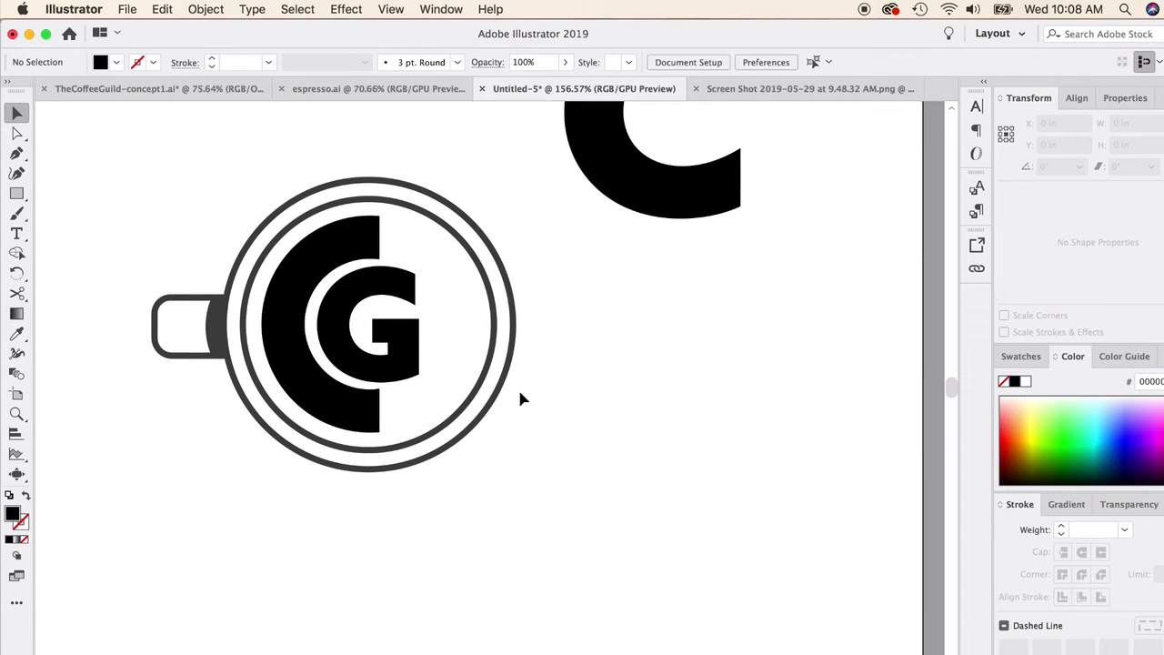
Step: Convert the G text inside the cup to outlines and deselect it
click(407, 346)
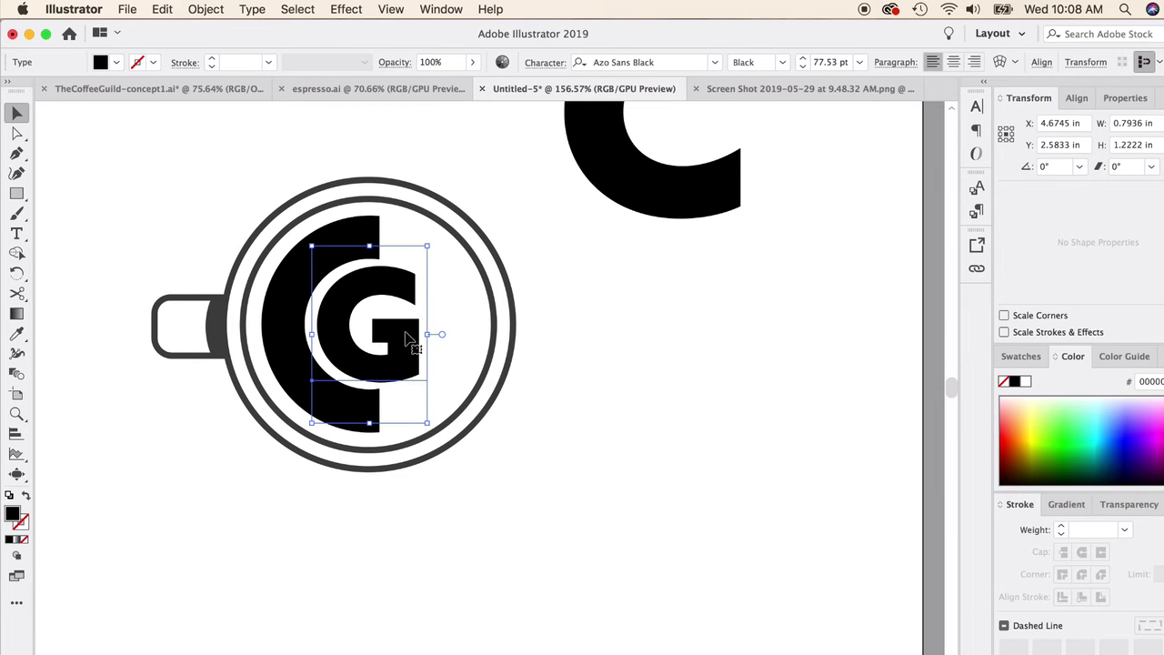
right_click(406, 336)
click(473, 445)
click(574, 282)
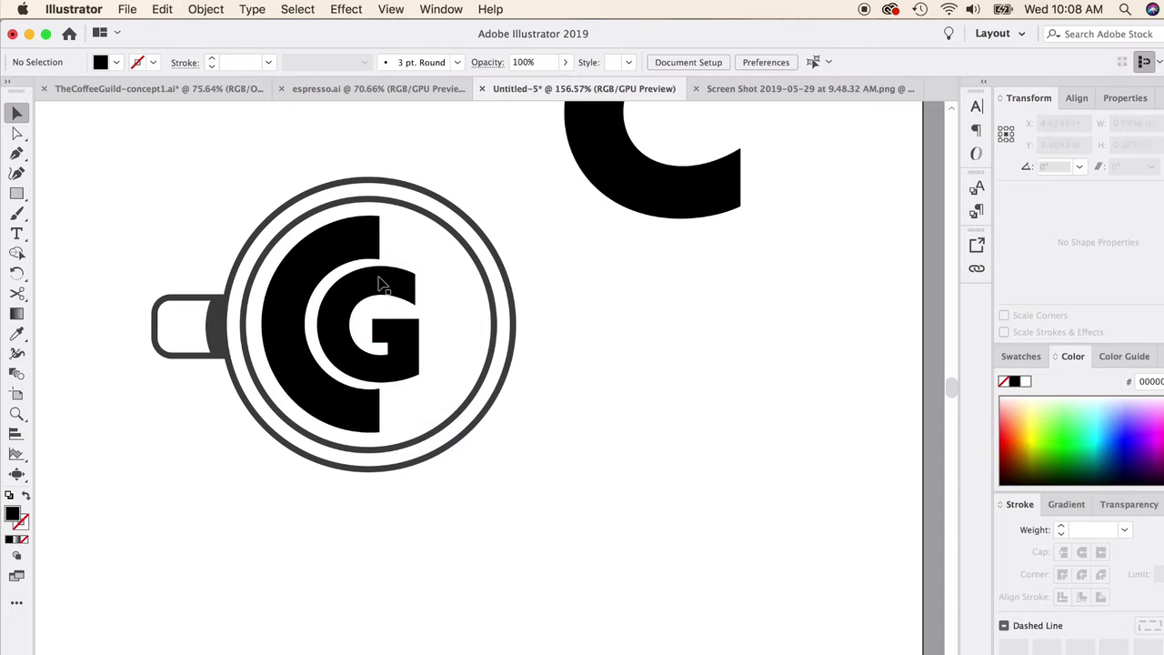
Step: Use the Curvature tool to adjust the G's outer left and top anchor points so they follow the C's inner curve
scroll(361, 291, up, 6)
scroll(336, 339, up, 2)
click(337, 323)
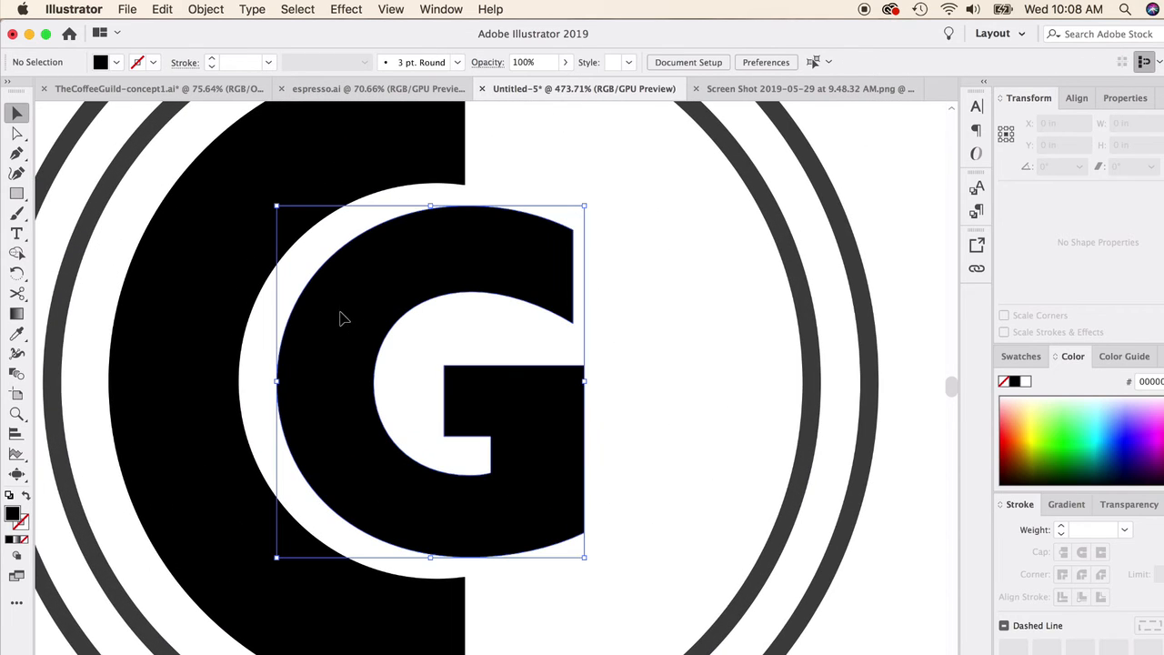
click(17, 173)
click(273, 382)
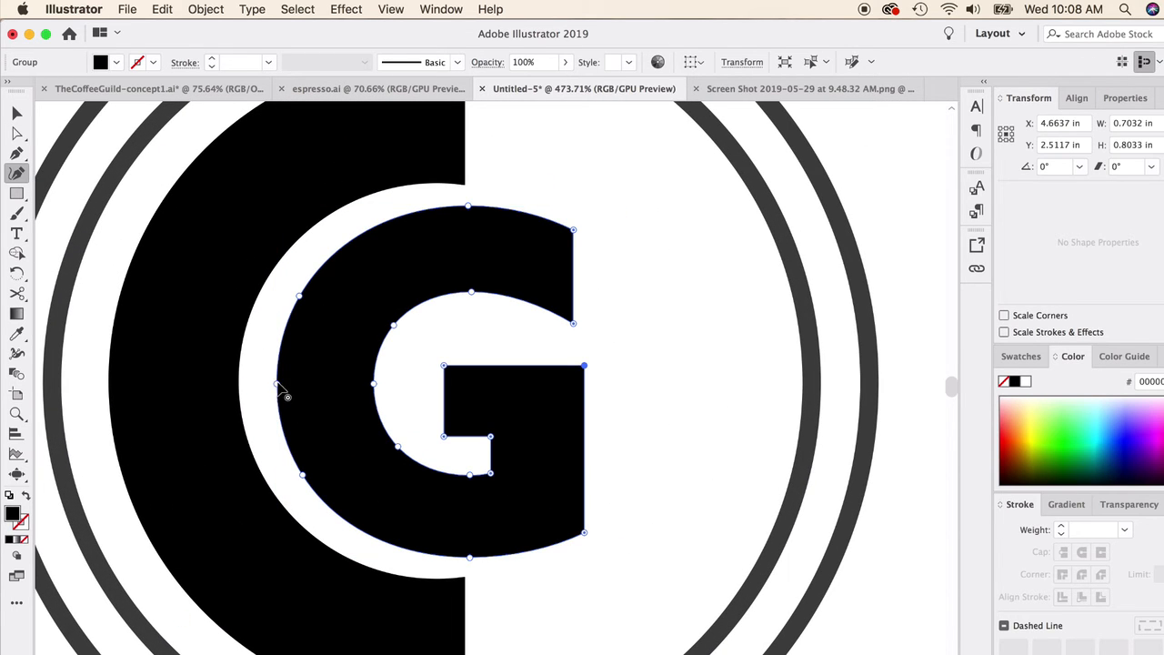
click(299, 291)
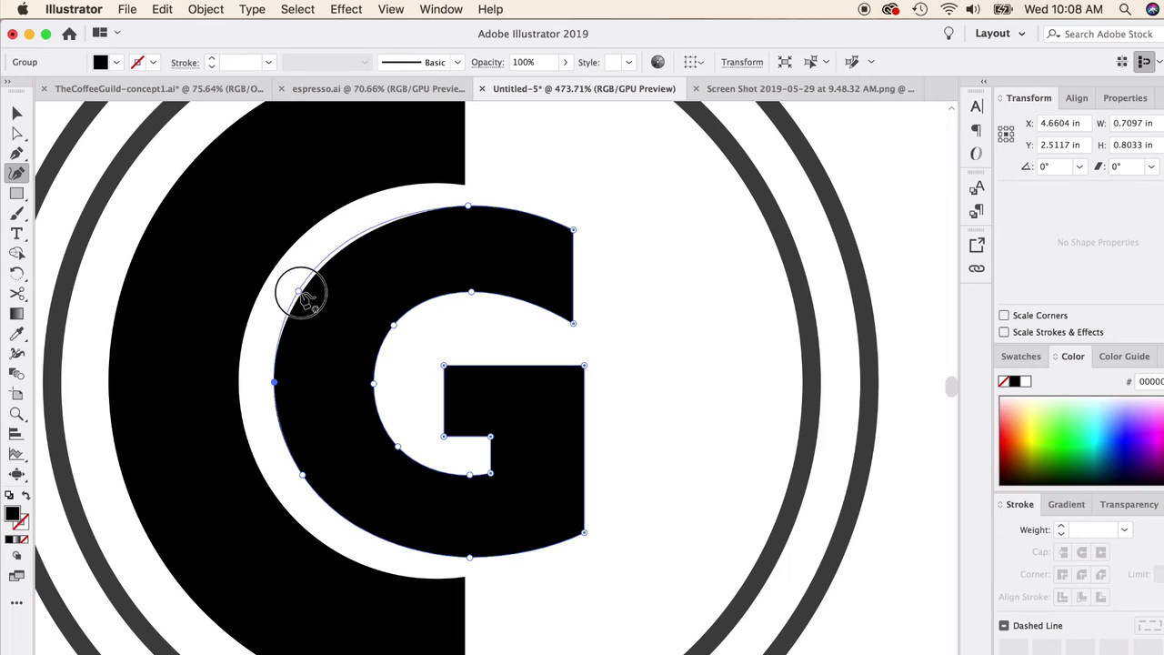
click(467, 209)
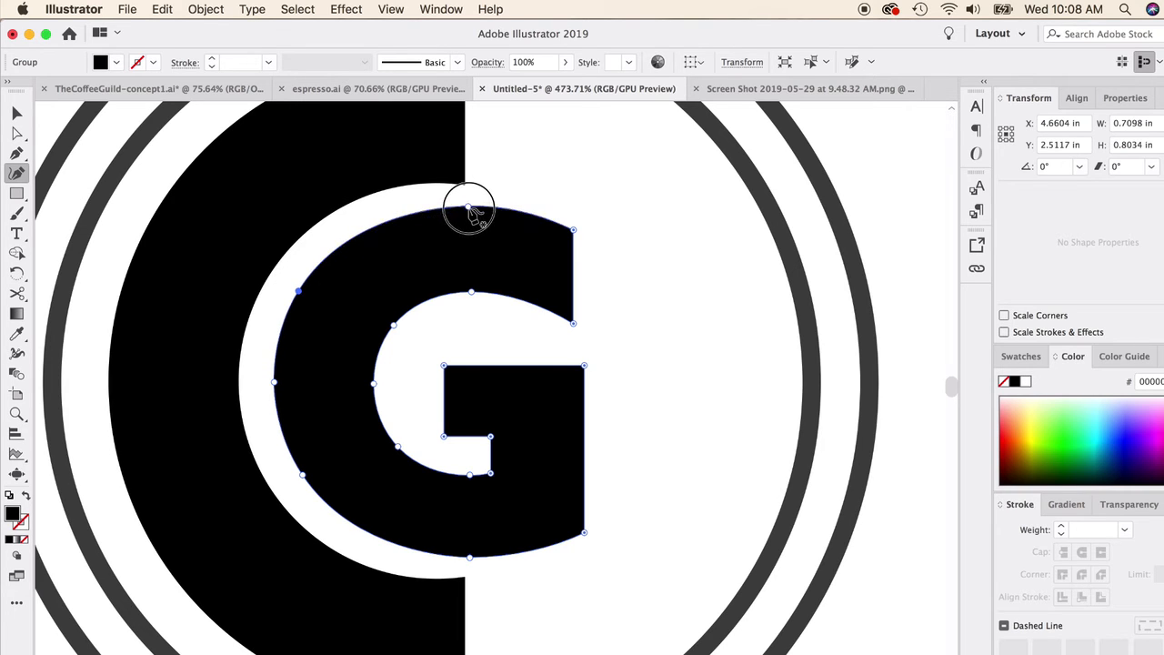
Step: Move the G's outer right corner points and bottom curve point slightly inward, and delete the stray point beside the letter
click(572, 238)
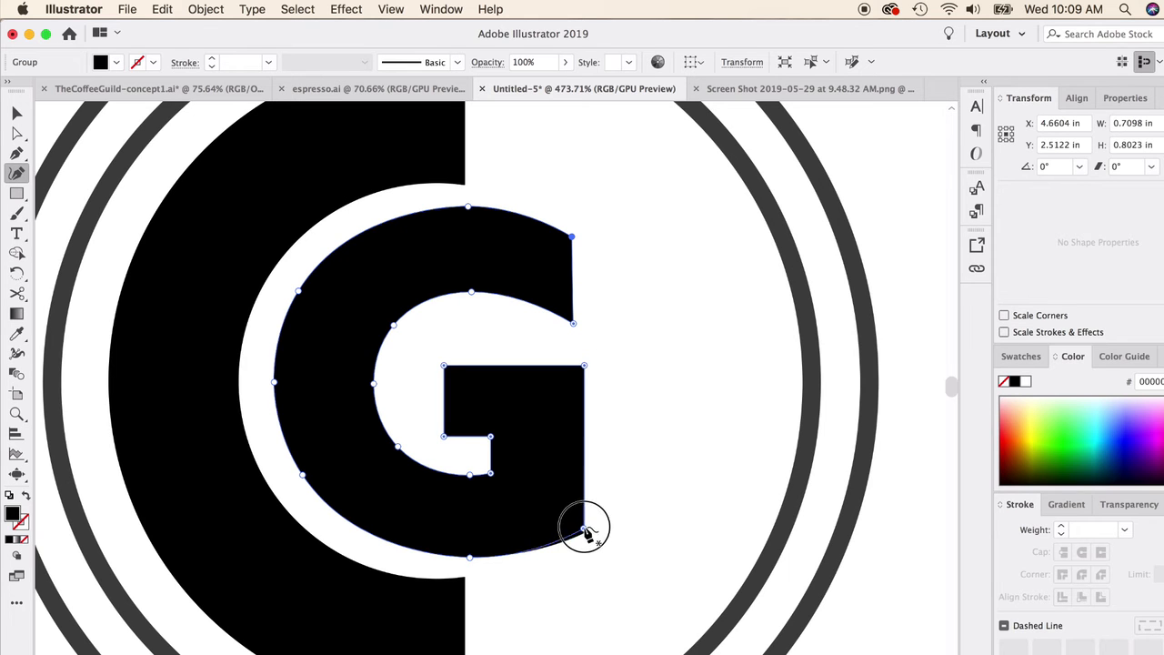
click(650, 503)
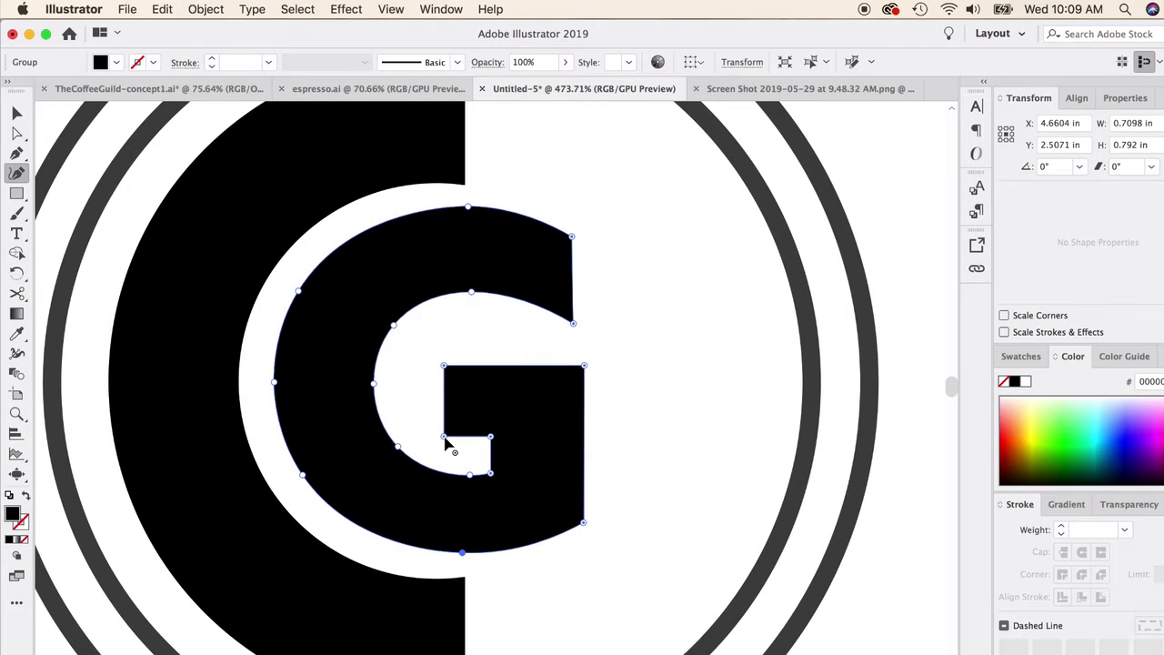
click(643, 316)
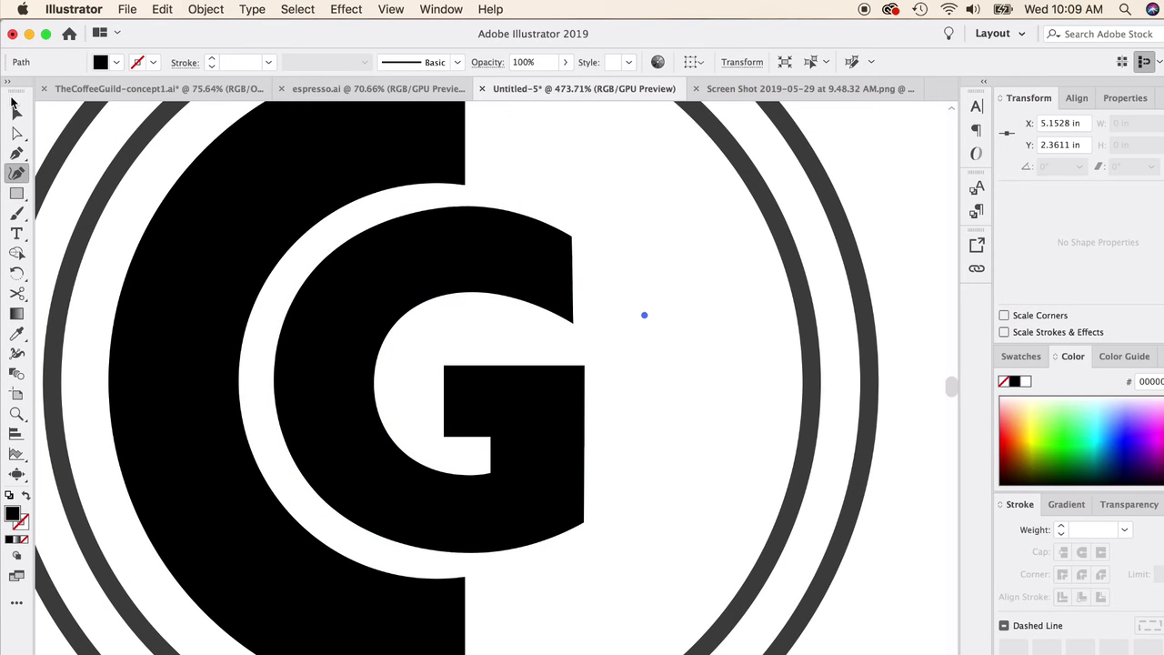
key(v)
key(Delete)
Step: Round all corners of the G with a 0.01 in radius and deselect it
click(434, 276)
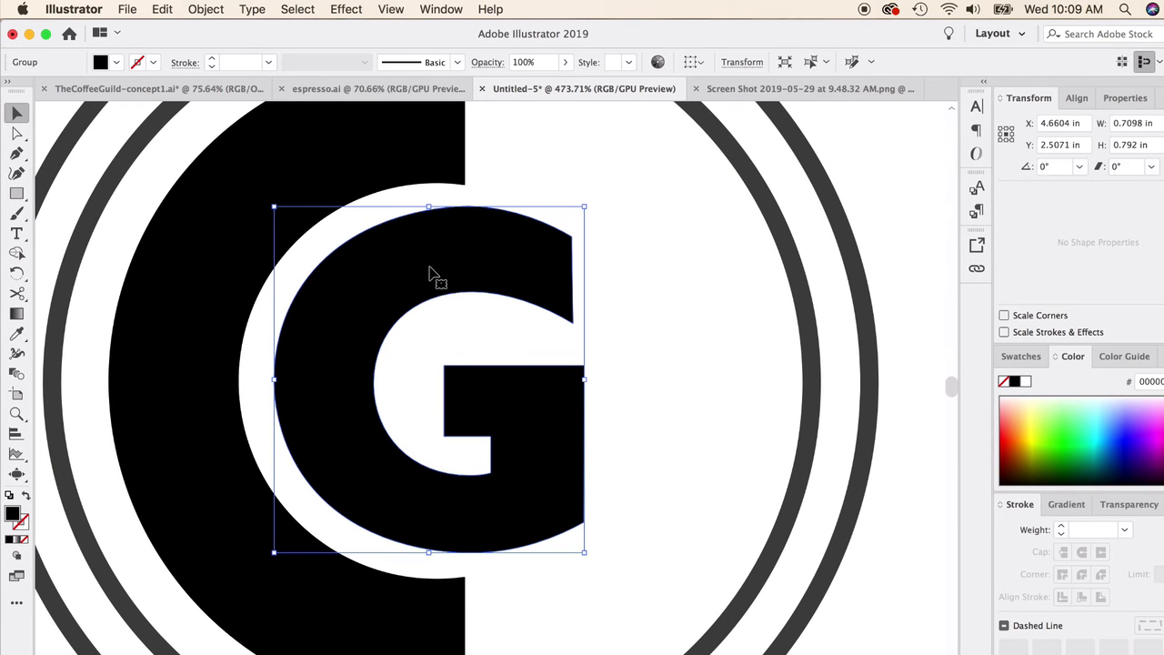
click(16, 134)
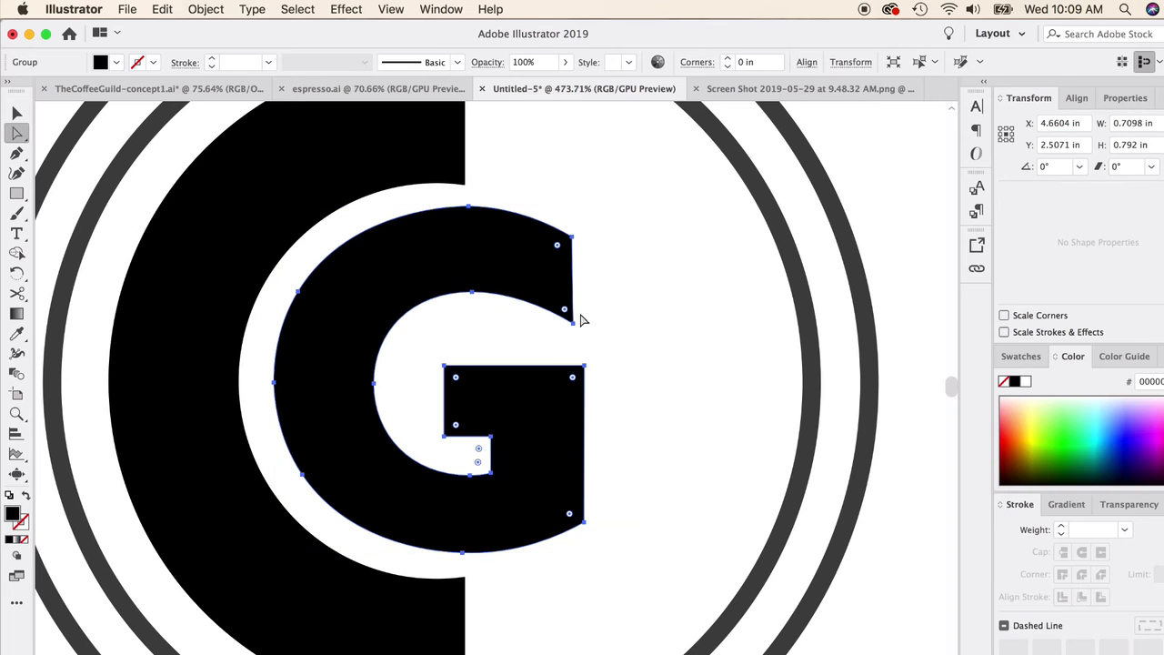
mouse_move(557, 247)
mouse_down()
mouse_move(509, 259)
mouse_move(565, 242)
mouse_up()
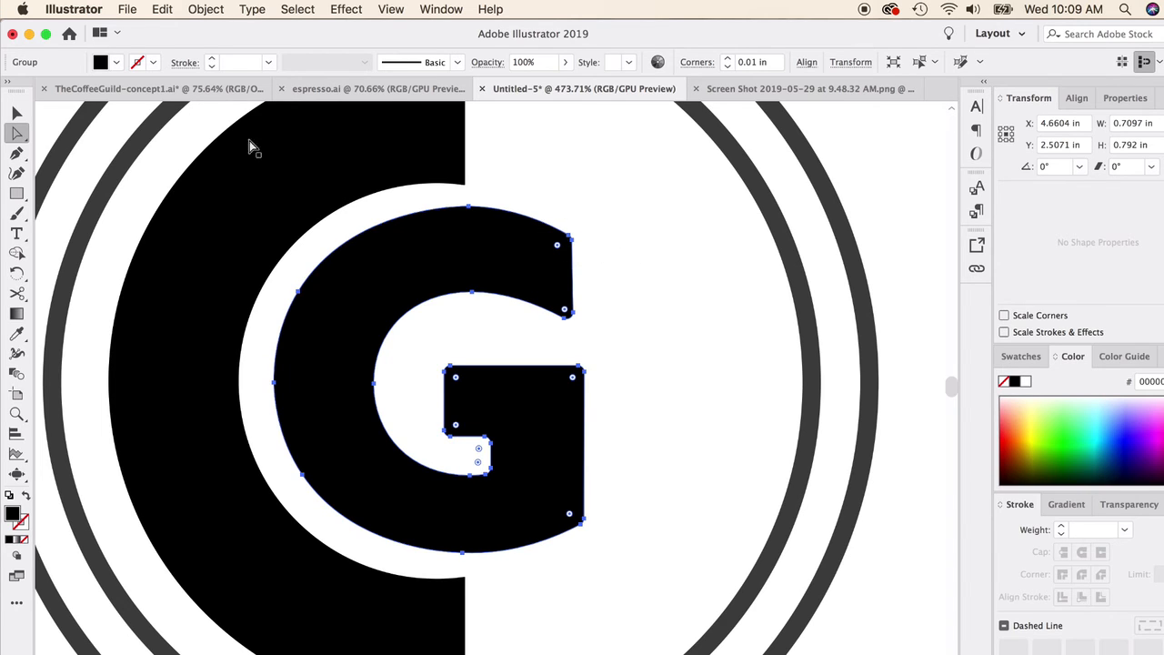
click(16, 111)
click(685, 395)
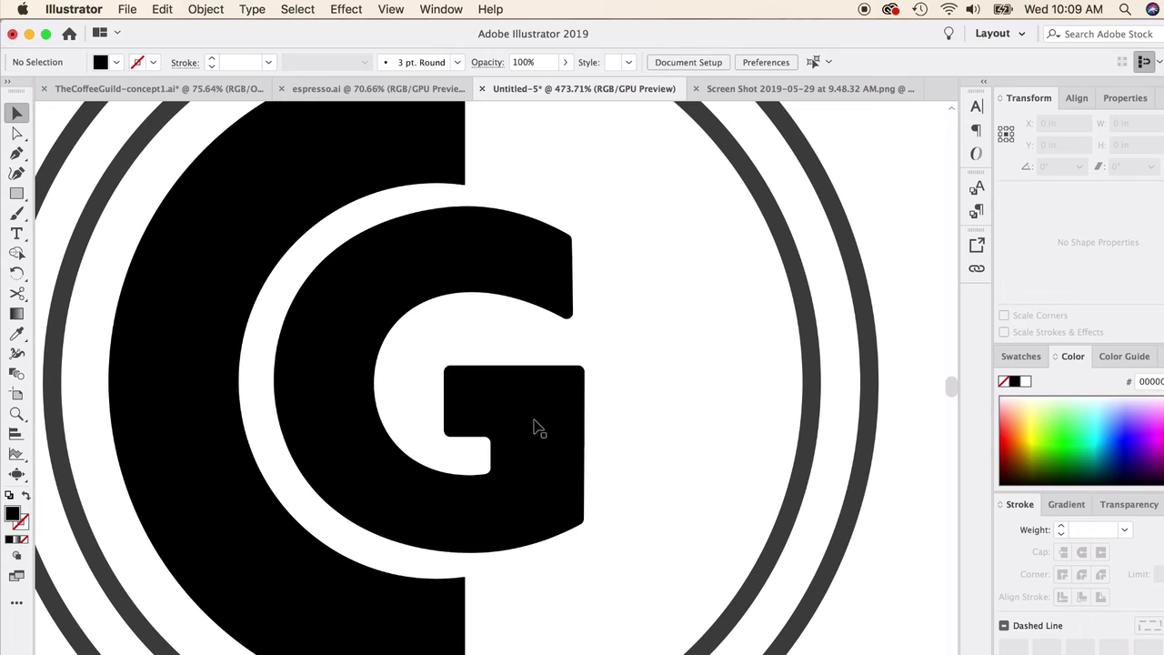
Step: Round the corners at the C's cut ends slightly to match the softened G
click(333, 582)
scroll(333, 574, down, 2)
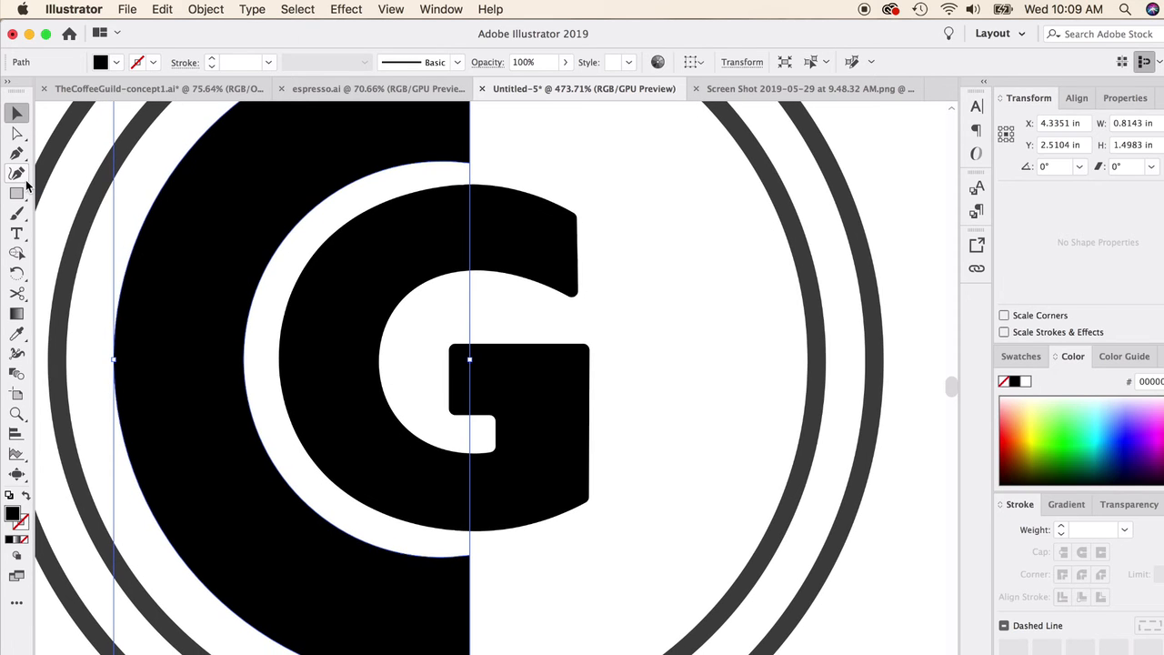
click(17, 133)
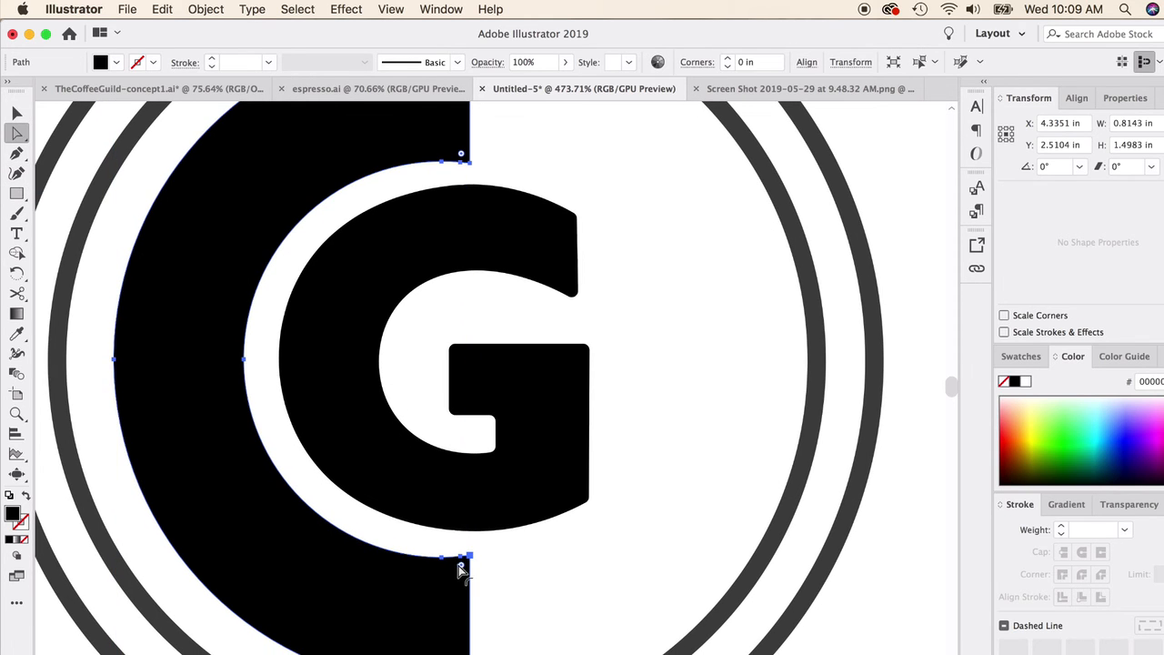
drag(461, 564, 455, 575)
scroll(436, 611, down, 1)
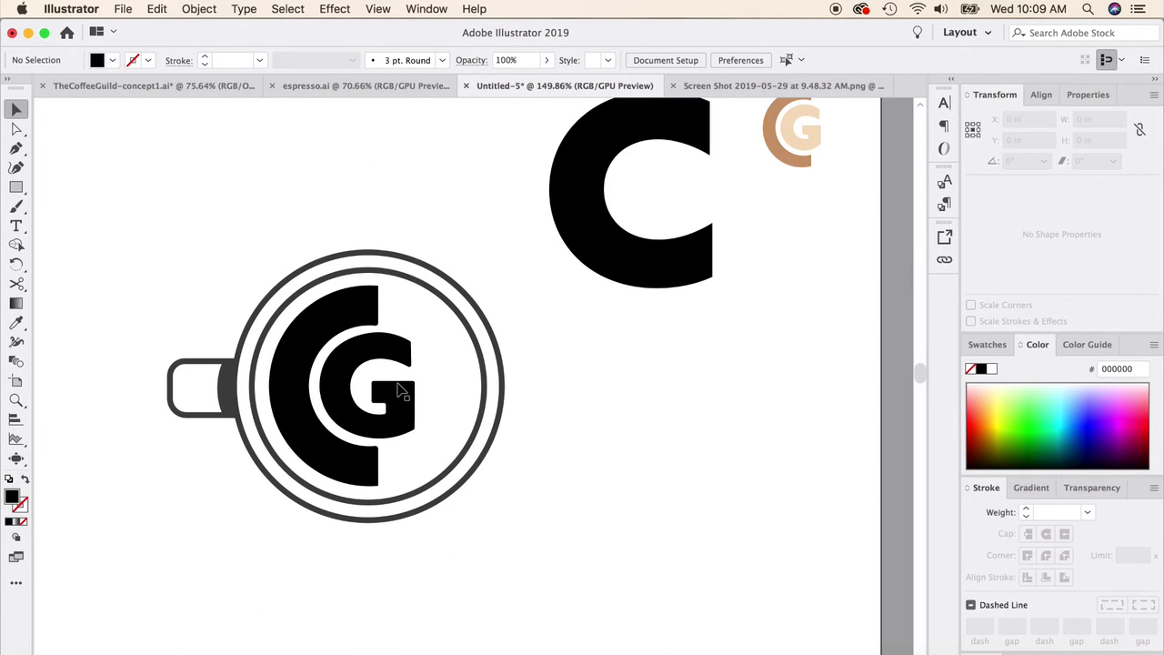
scroll(400, 391, down, 3)
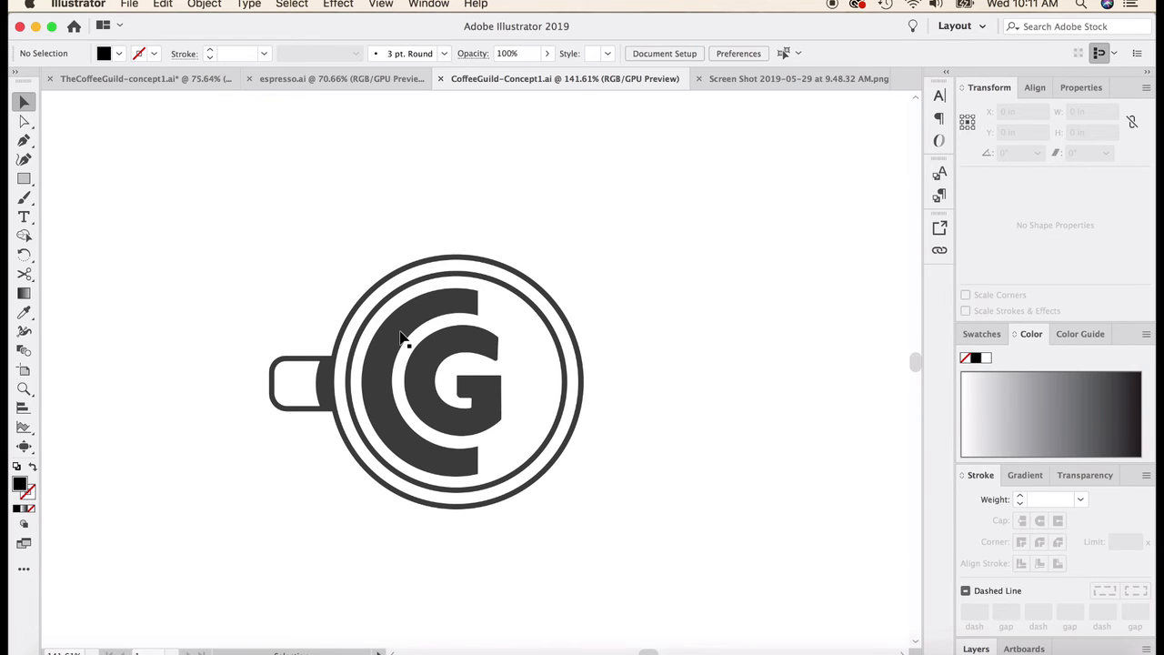
Step: Fill the G with medium gray #898989 and deselect it
click(443, 345)
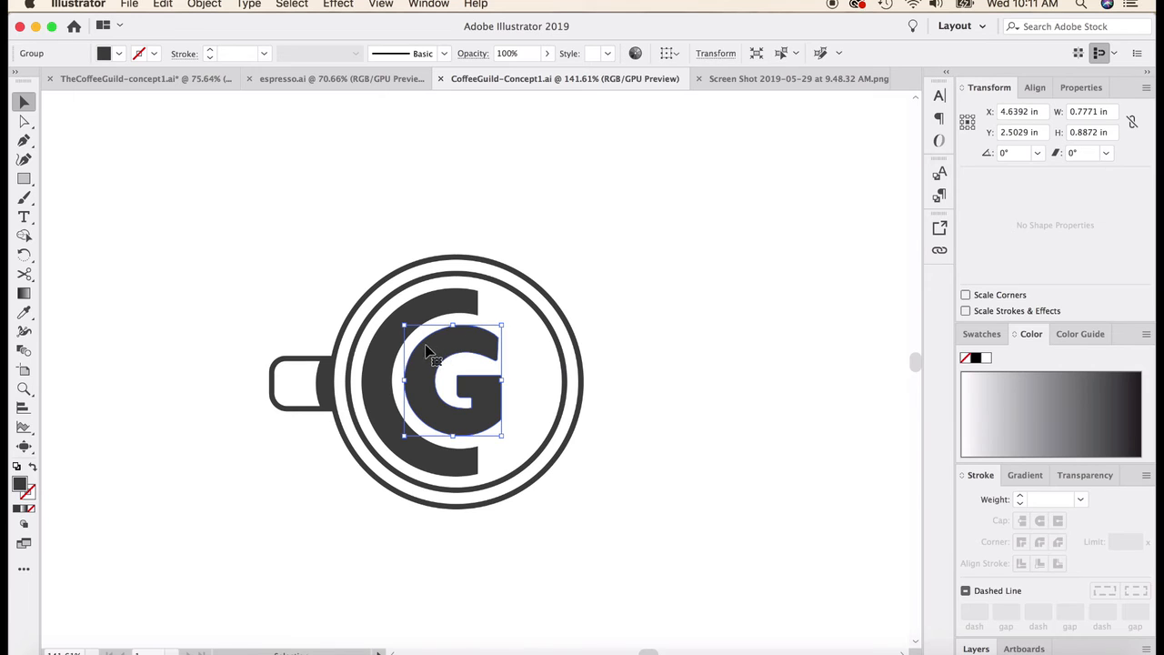
double_click(21, 484)
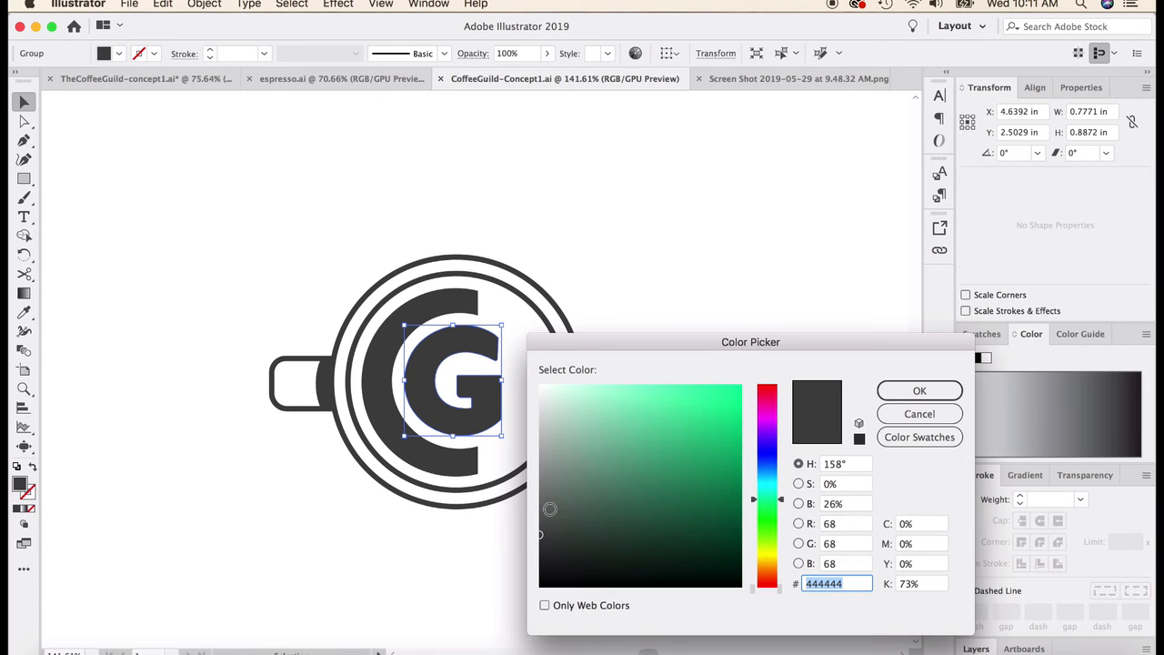
drag(551, 488, 527, 476)
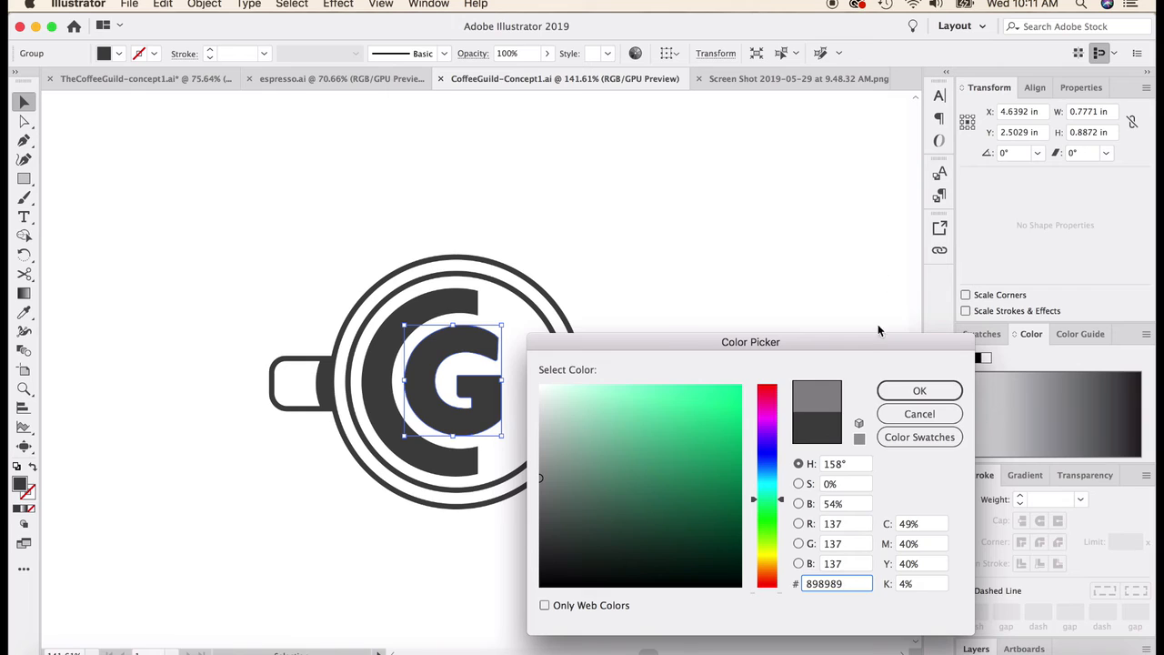
click(920, 391)
click(727, 270)
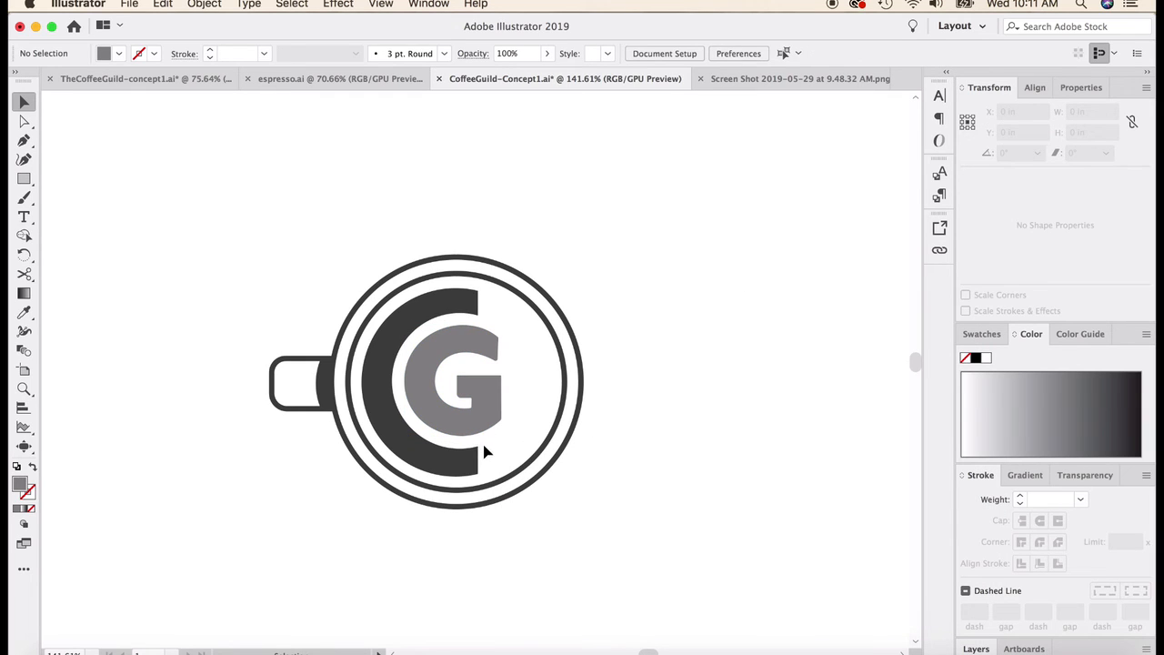
Step: Swap the fill and stroke of both cup rings to make solid dark discs, and deselect them
scroll(459, 368, down, 6)
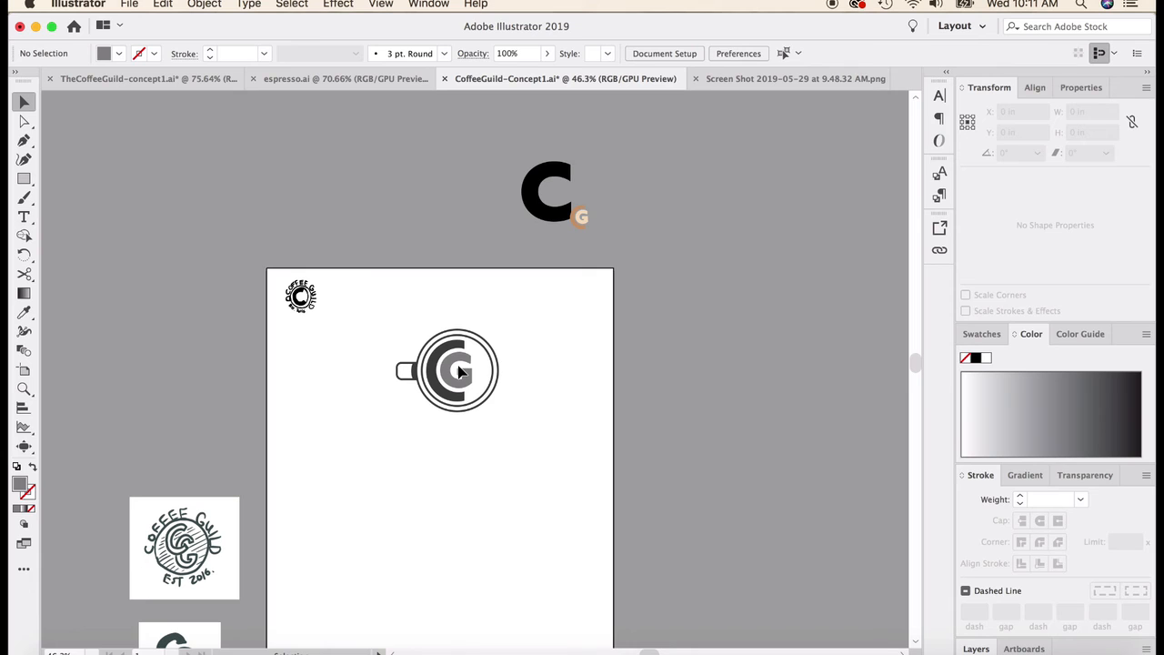
scroll(459, 373, up, 5)
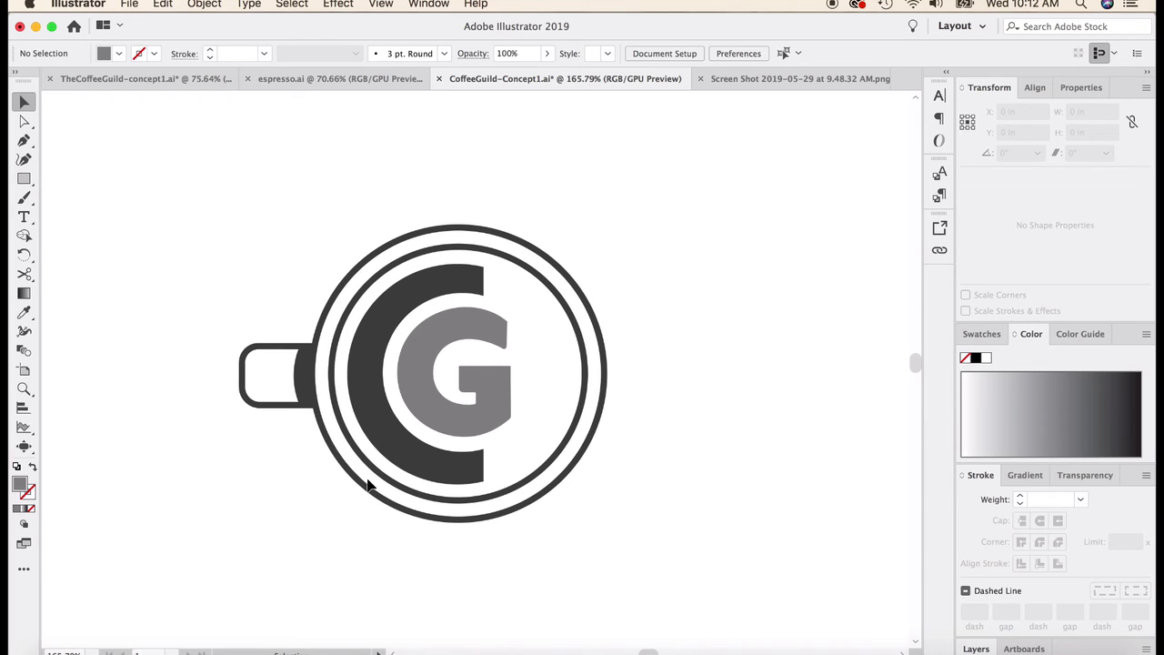
click(365, 265)
shift+click(378, 280)
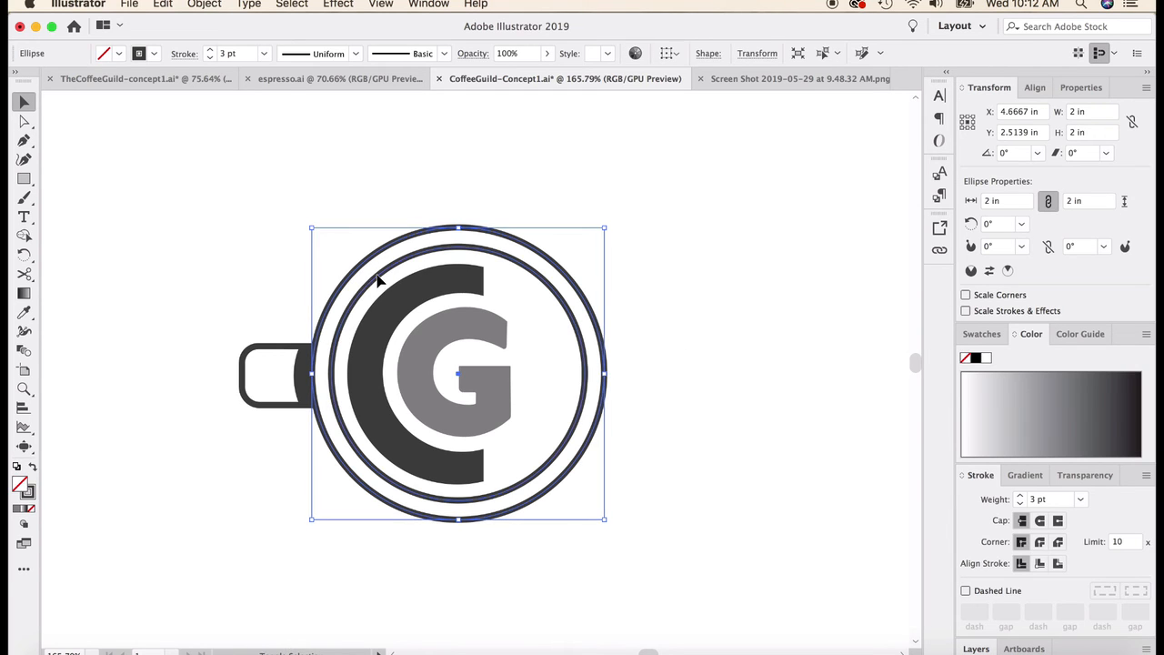
click(34, 466)
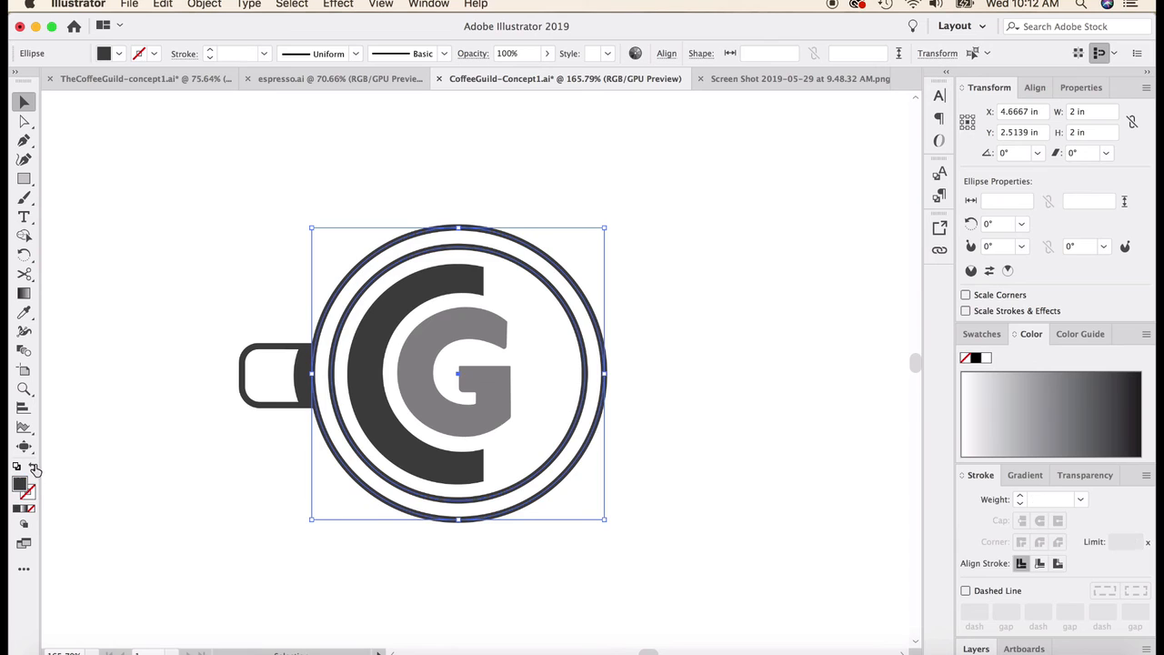
click(130, 325)
Step: Fill the inner cup disc with medium gray and cut it out of the outer disc with the Shape Builder tool
click(424, 328)
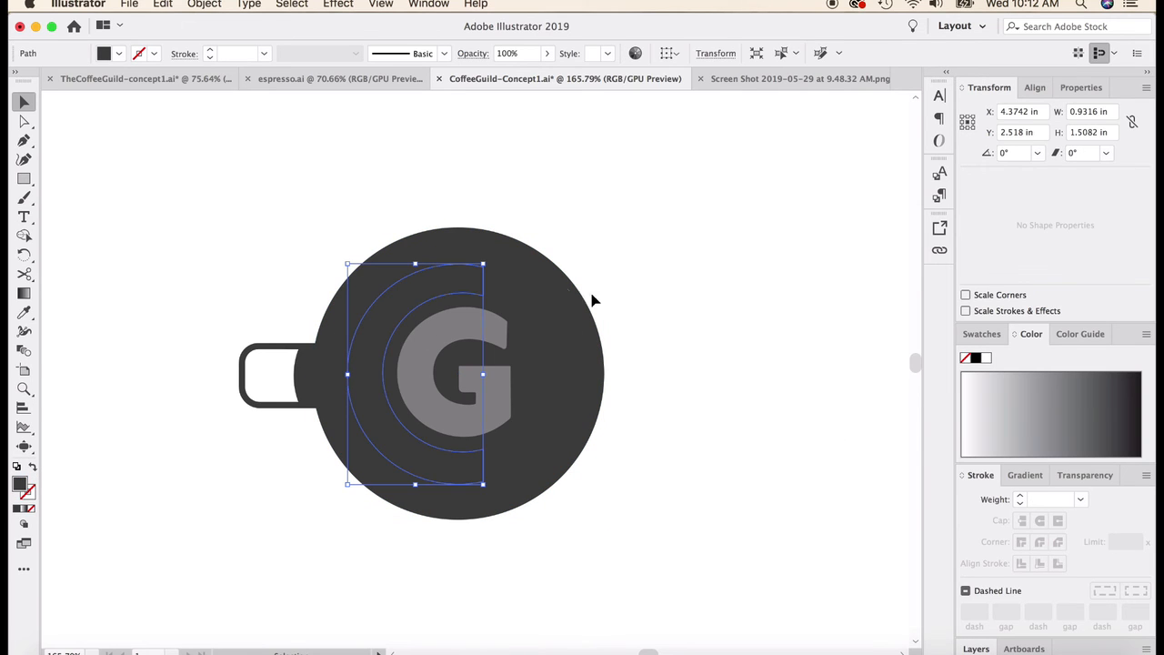
click(554, 301)
click(1051, 404)
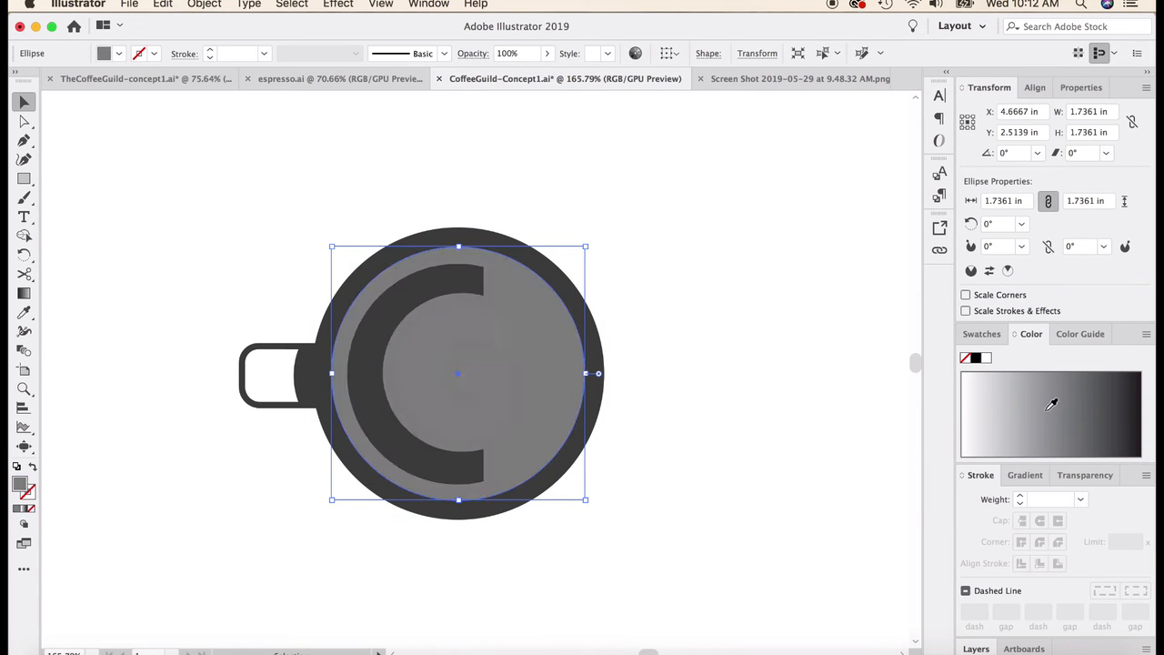
click(335, 263)
click(348, 282)
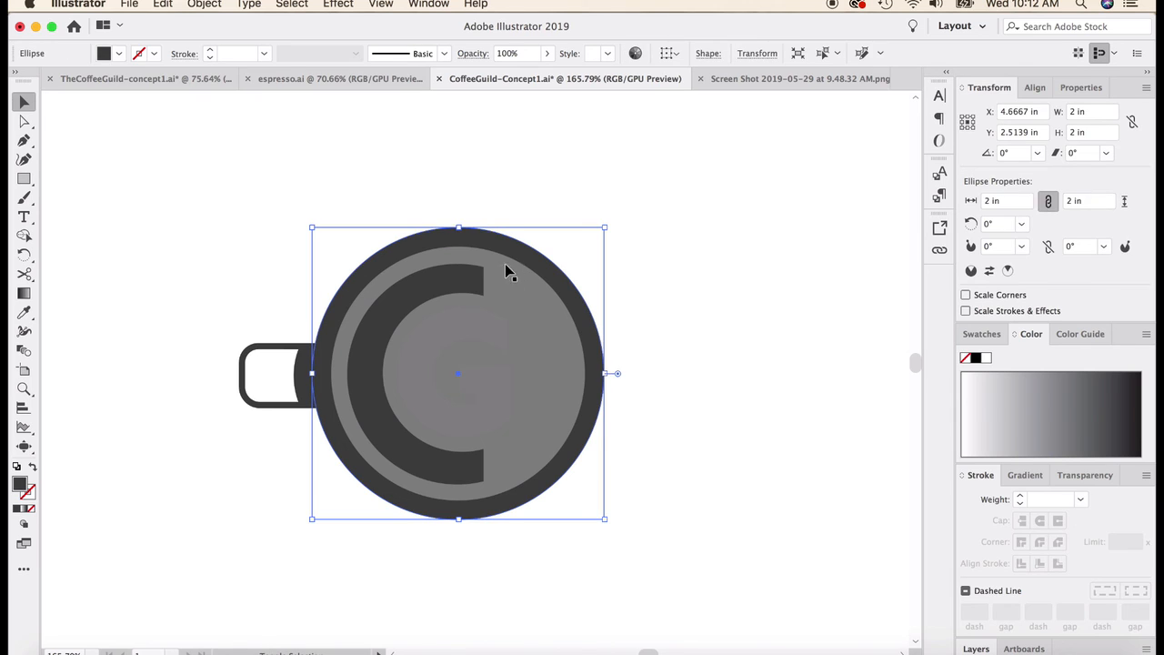
shift+click(534, 283)
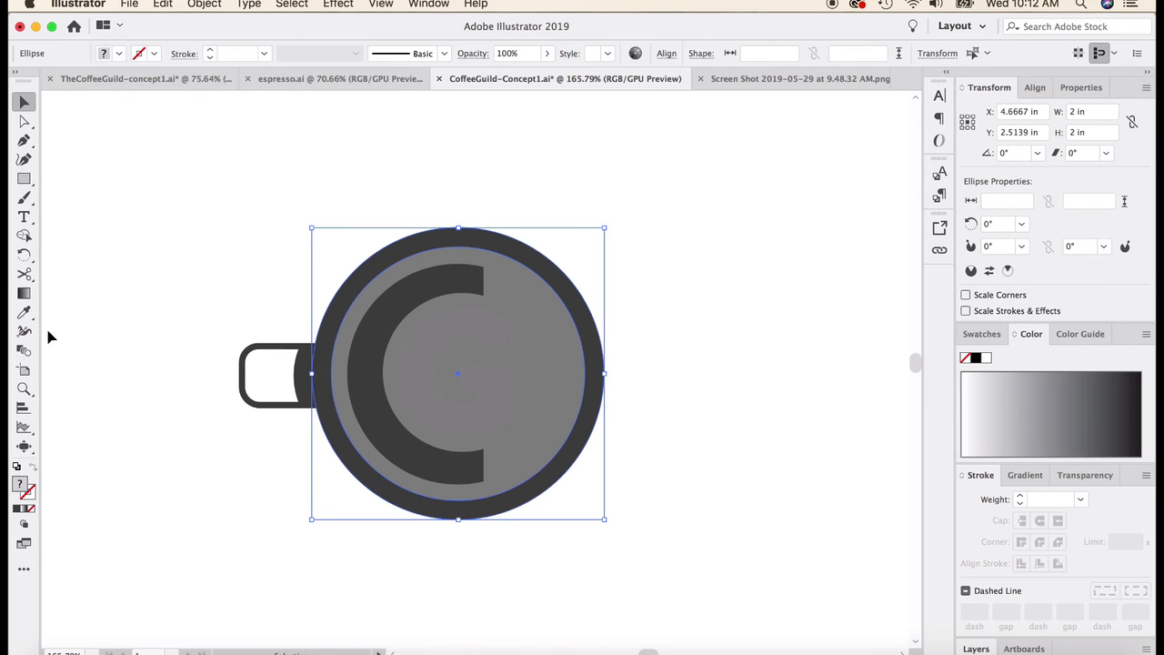
click(25, 236)
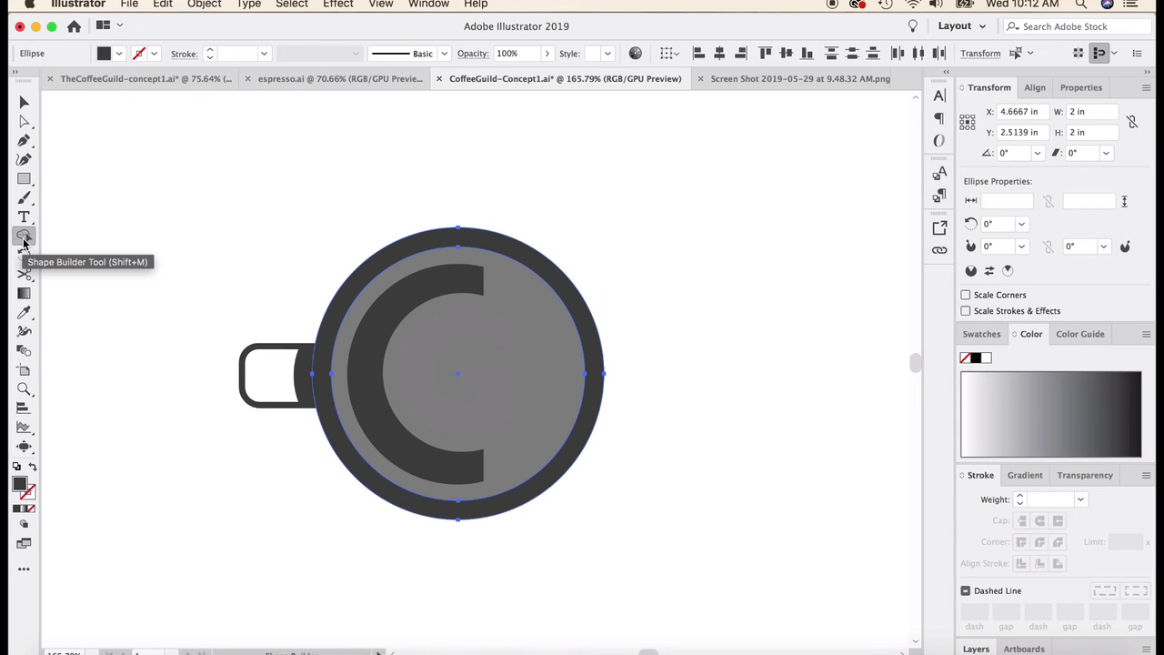
alt+click(535, 300)
key(v)
click(124, 148)
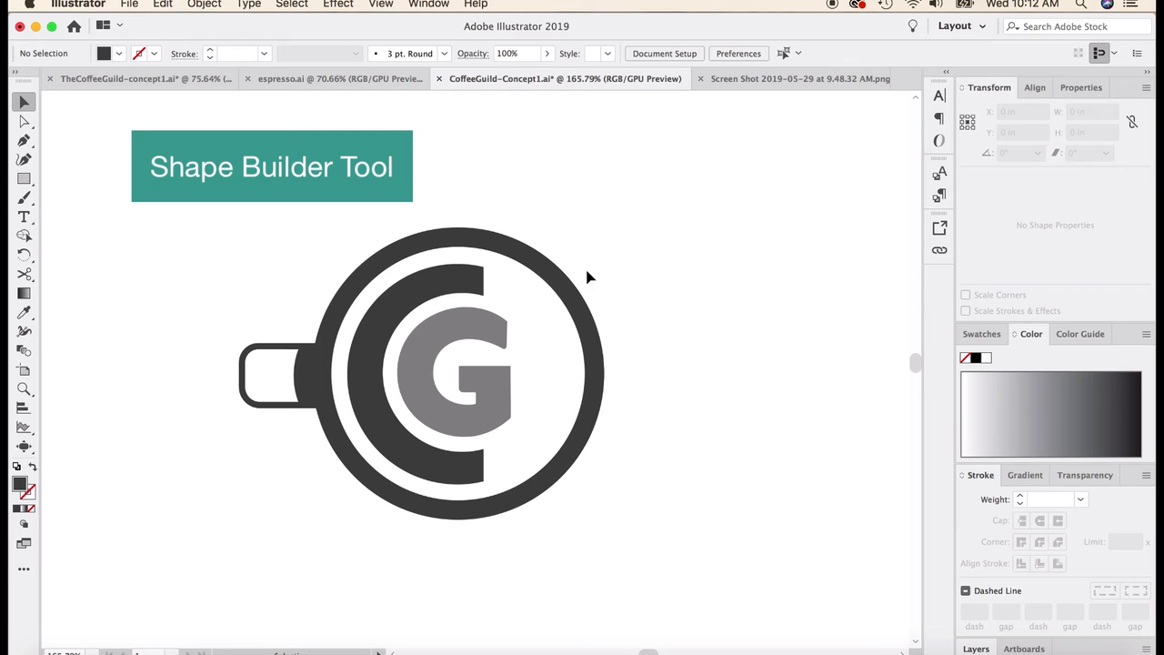
Step: Swap the fill and stroke of the handle outline to make it a solid dark shape, and deselect it
click(291, 367)
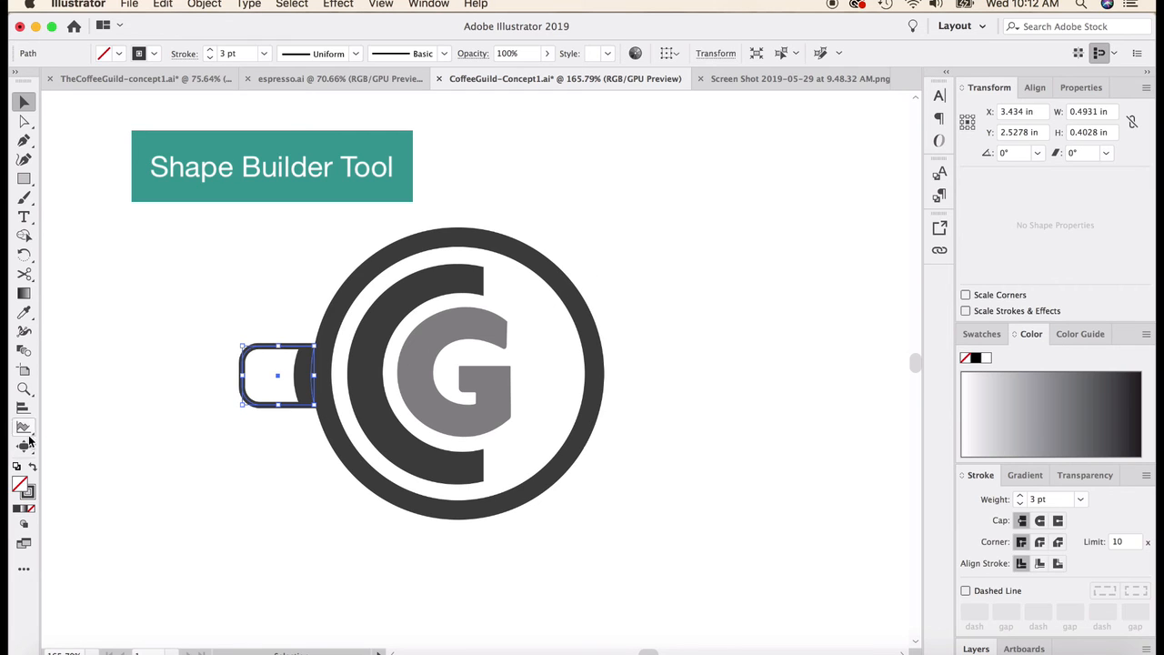
click(33, 469)
click(247, 415)
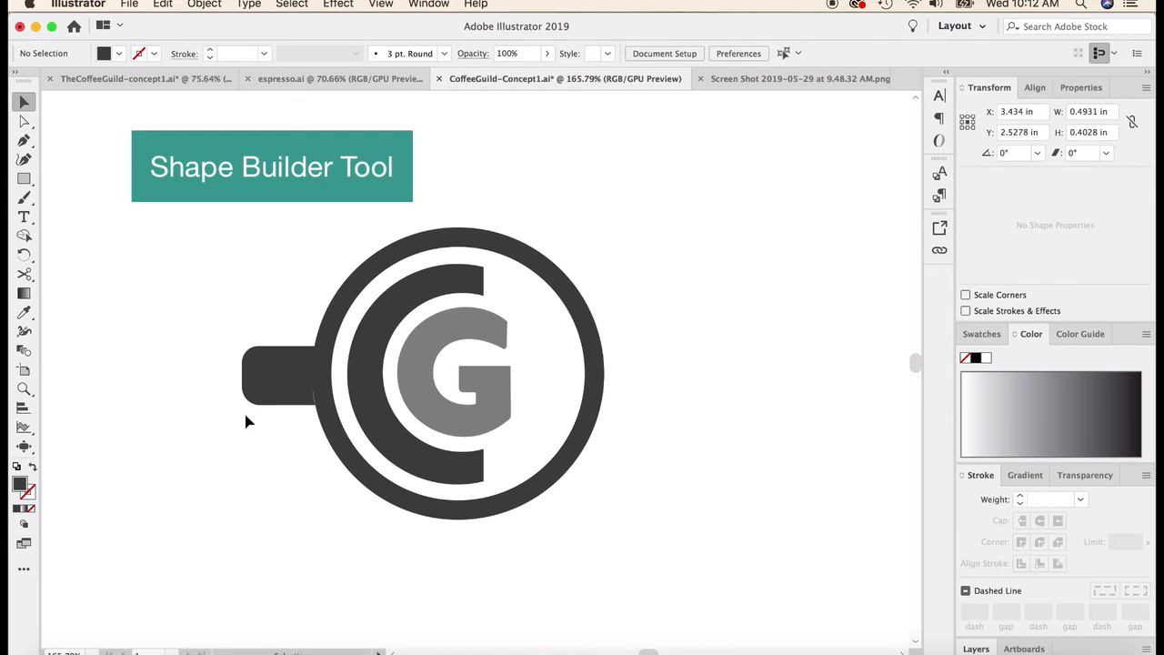
Step: Fill the curved strip where the handle meets the cup with the G's medium gray using the Eyedropper, and deselect it
click(304, 379)
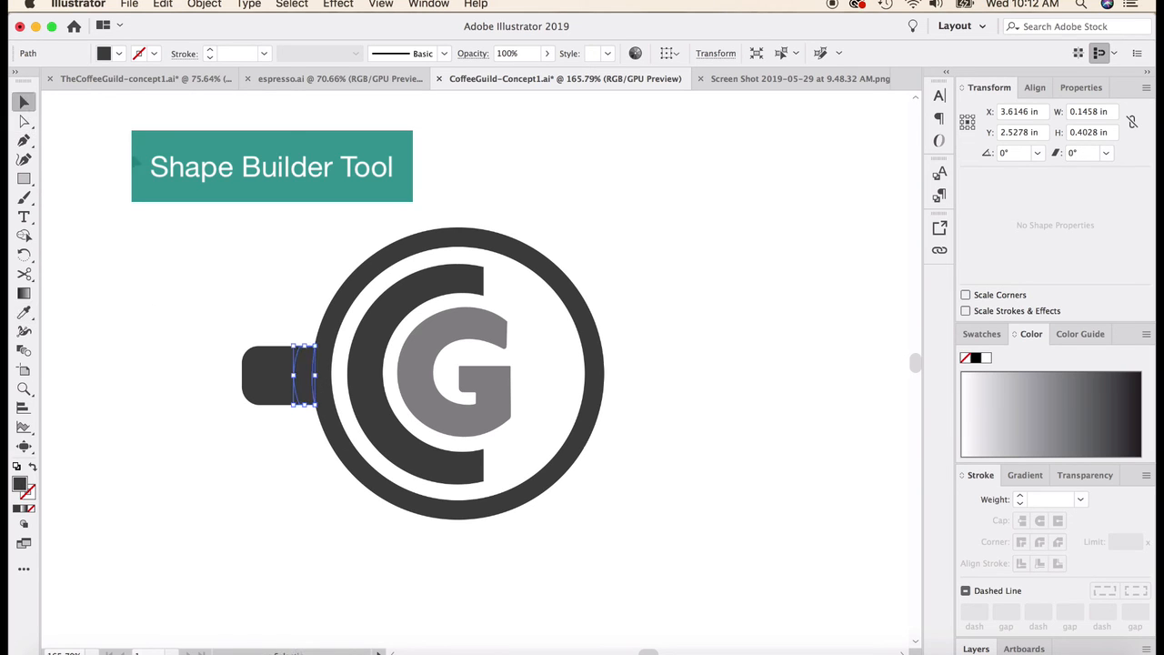
click(258, 298)
scroll(257, 299, right, 3)
scroll(257, 298, up, 2)
click(243, 409)
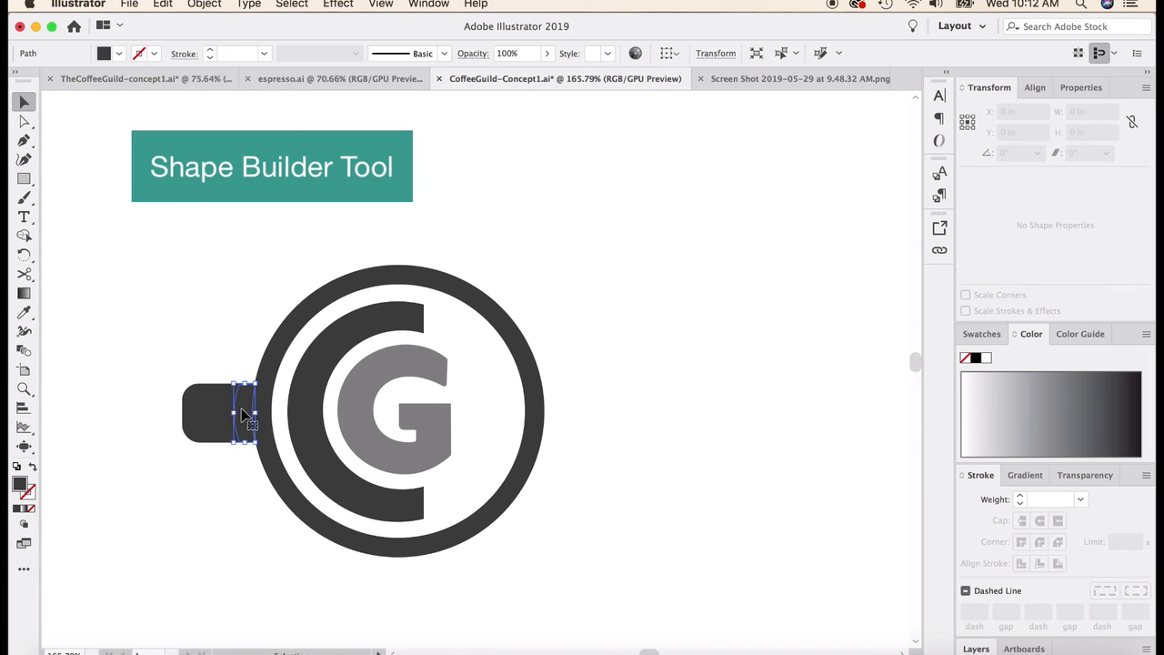
click(25, 313)
click(371, 378)
click(26, 102)
click(218, 231)
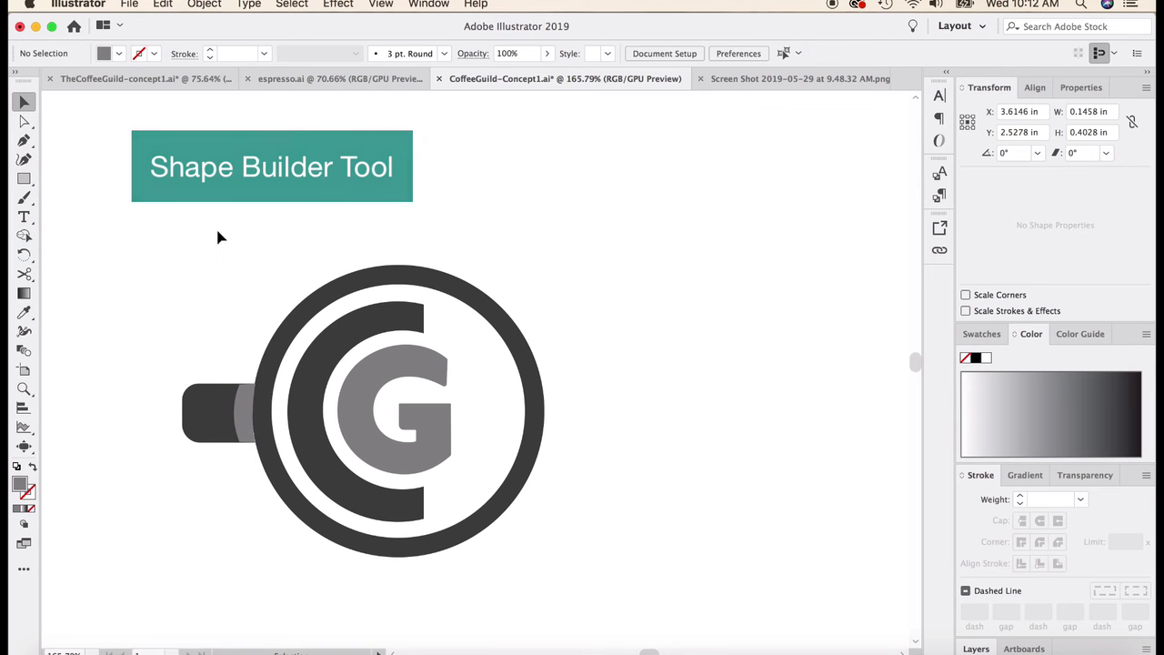
Step: Fill the cup ring and the outer part of the handle with light gray #D6D6D6, and deselect them
scroll(272, 407, down, 3)
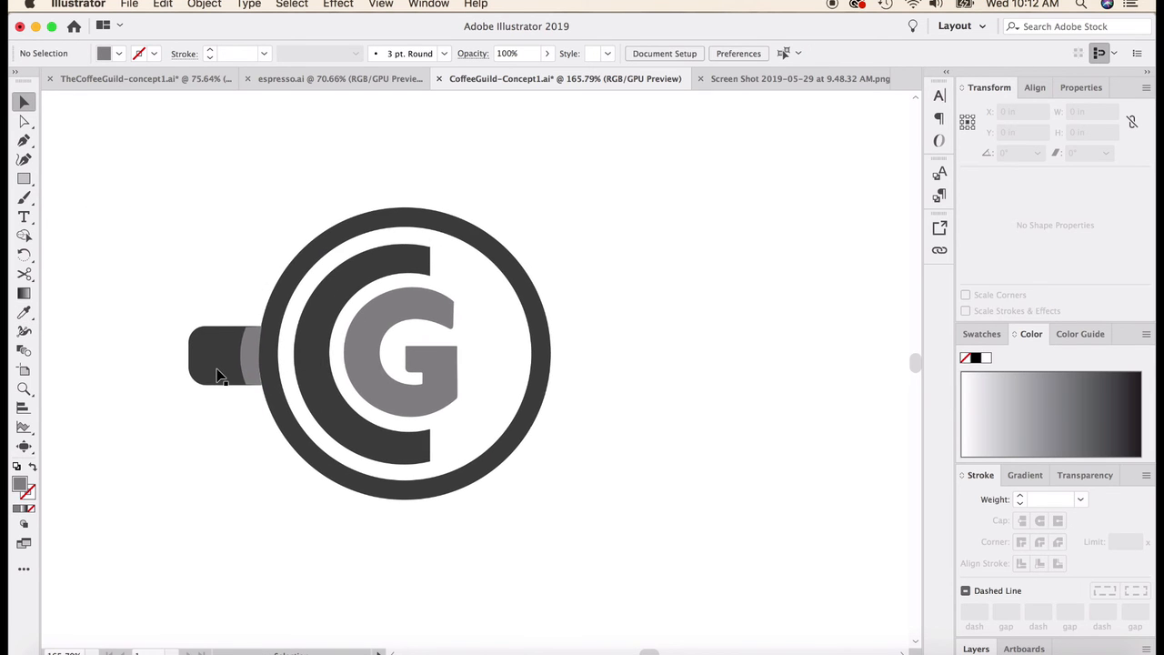
click(265, 312)
shift+click(211, 337)
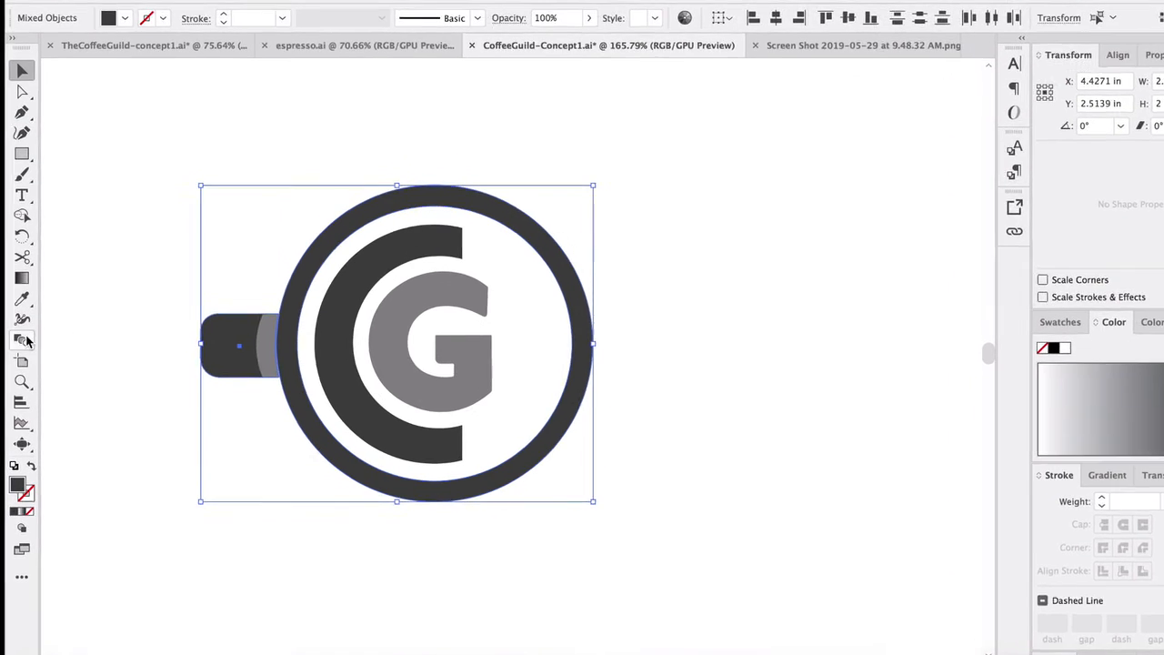
double_click(18, 485)
drag(676, 420, 624, 405)
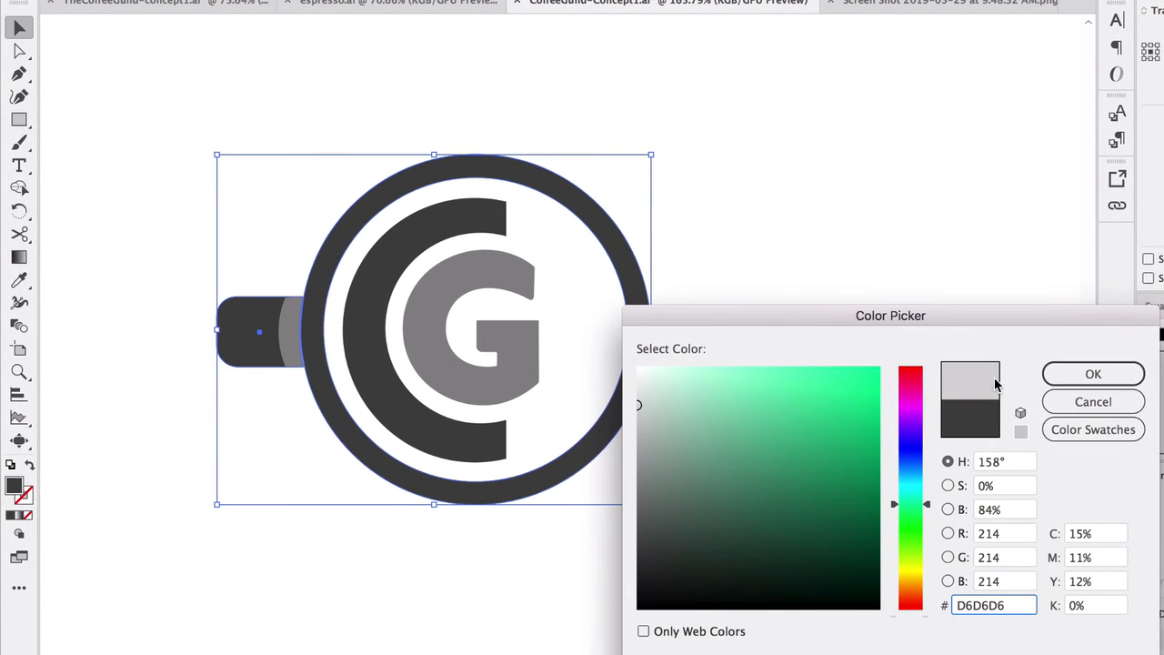
click(1093, 374)
click(834, 200)
click(289, 325)
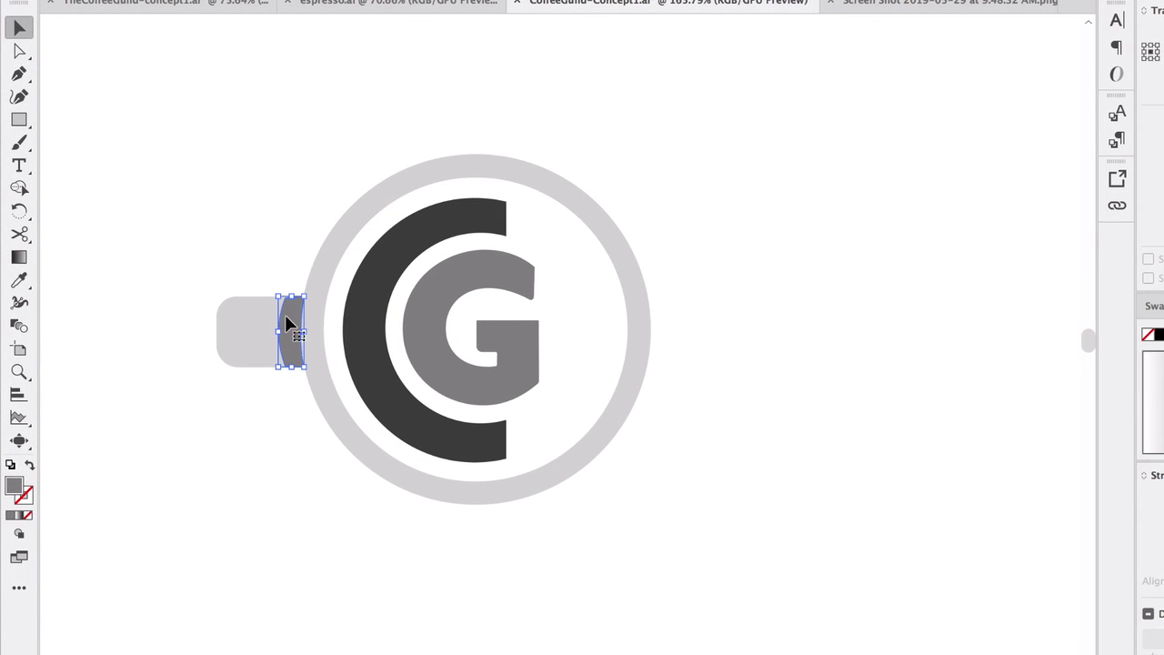
click(19, 280)
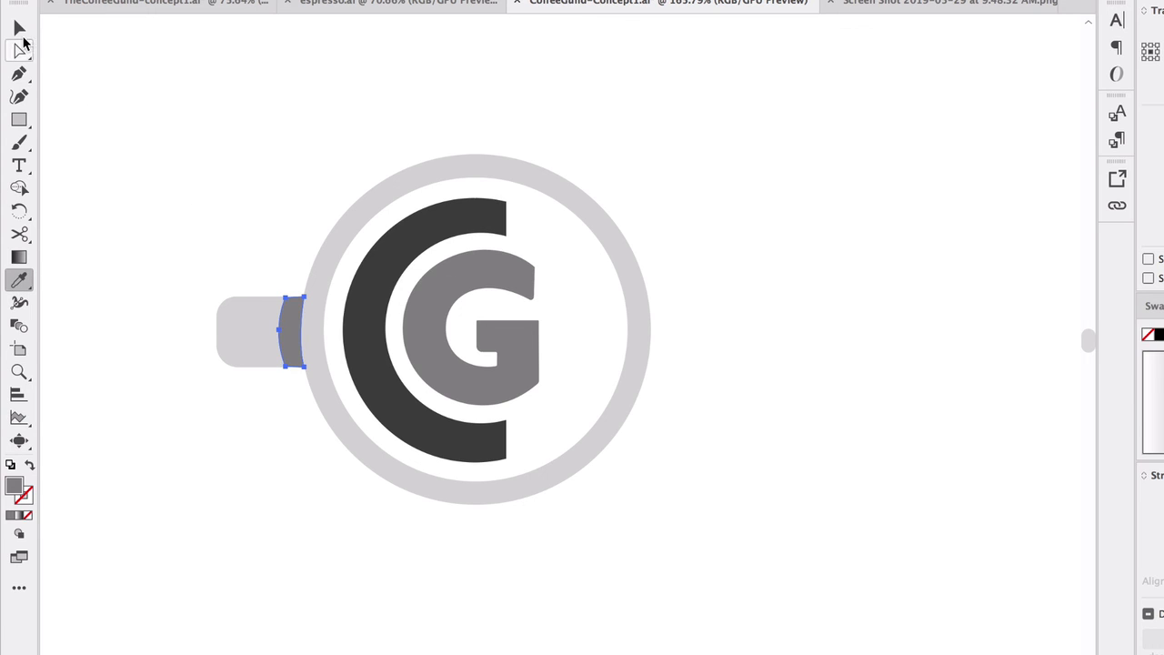
click(19, 29)
click(330, 111)
Step: Shorten the light gray handle slightly by moving its outer end toward the cup, and deselect it
click(282, 320)
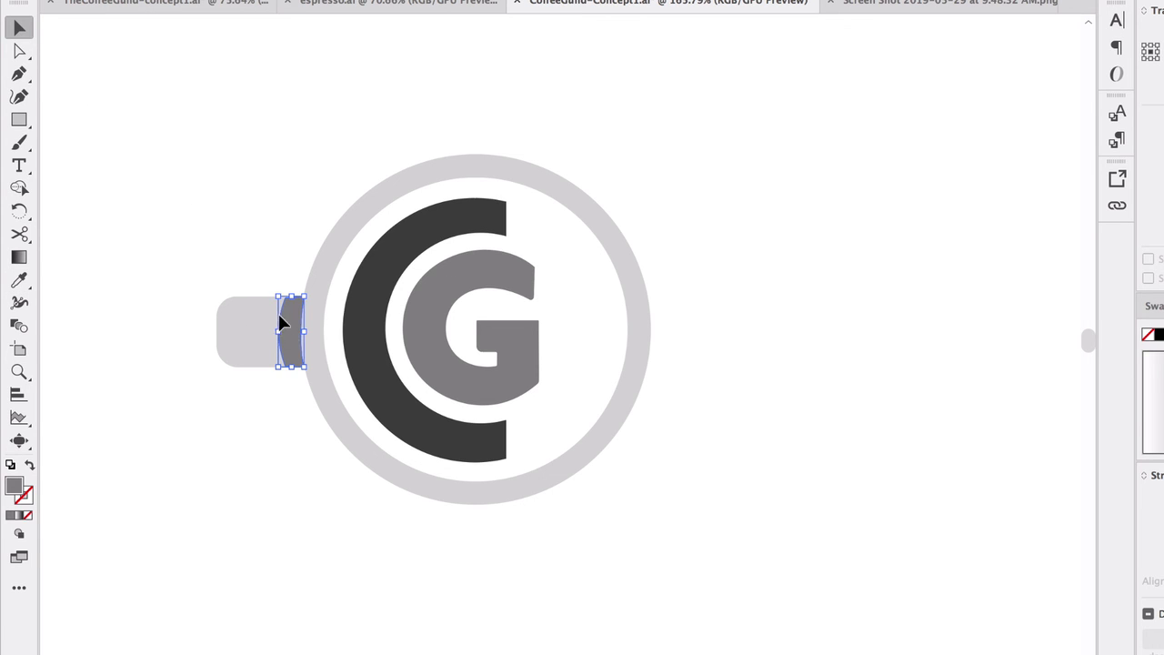
click(218, 328)
drag(217, 331, 229, 332)
click(192, 263)
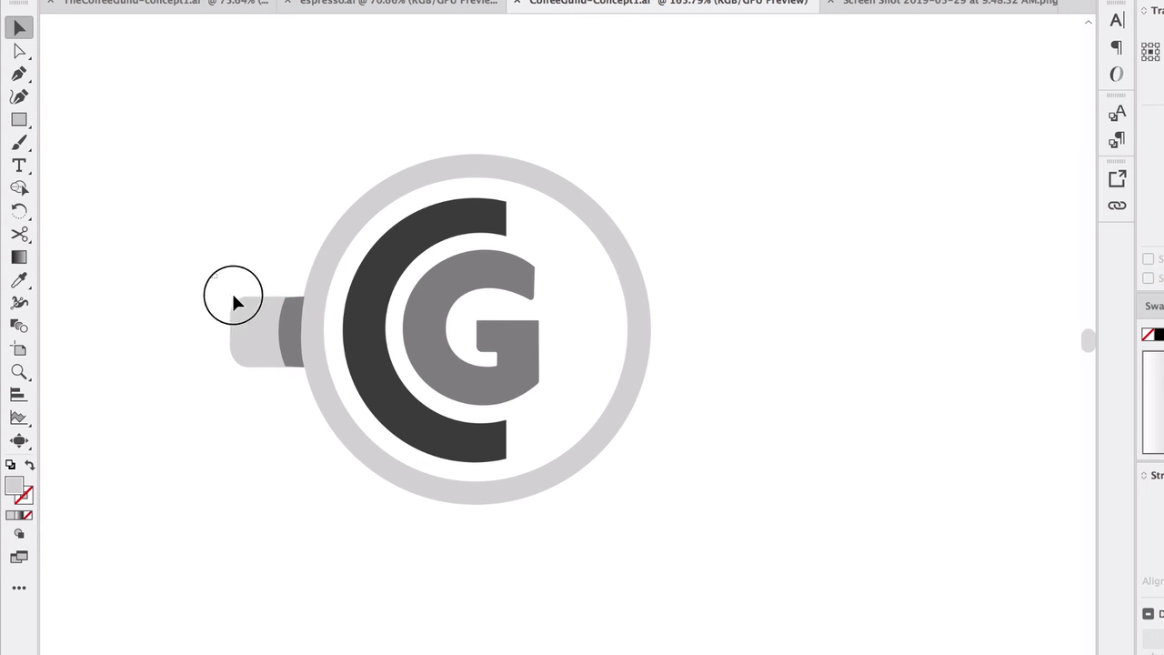
Step: Rotate the handle and its gray strip counterclockwise together and place them against the cup ring's lower-left edge
drag(284, 337, 286, 337)
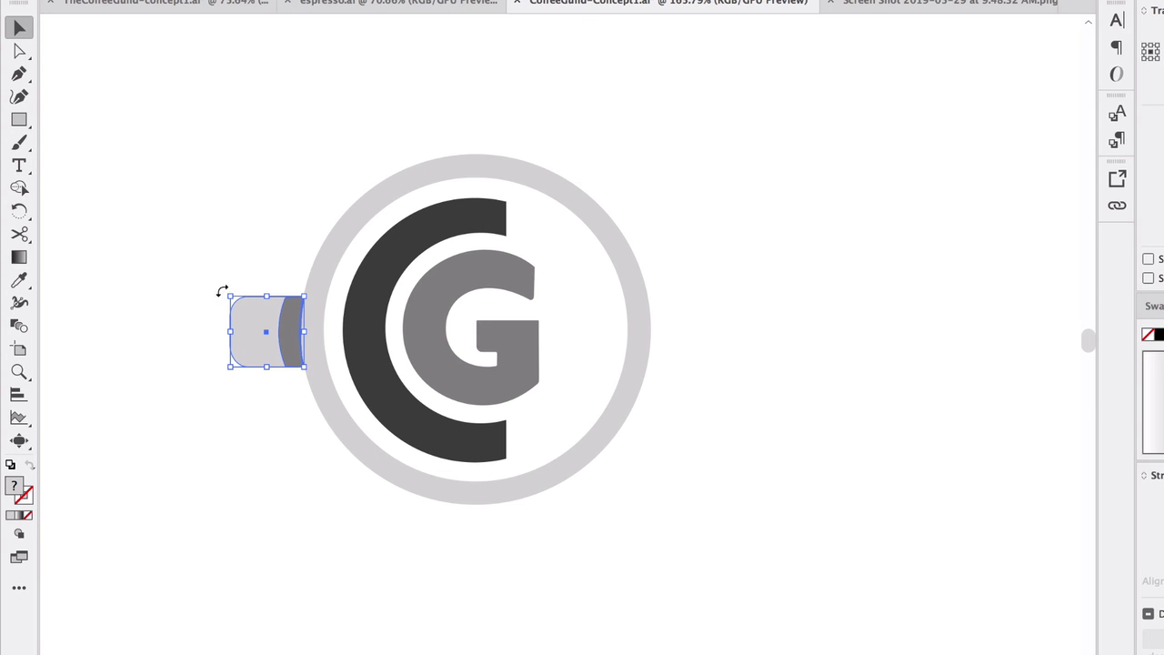
drag(222, 291, 260, 404)
click(235, 338)
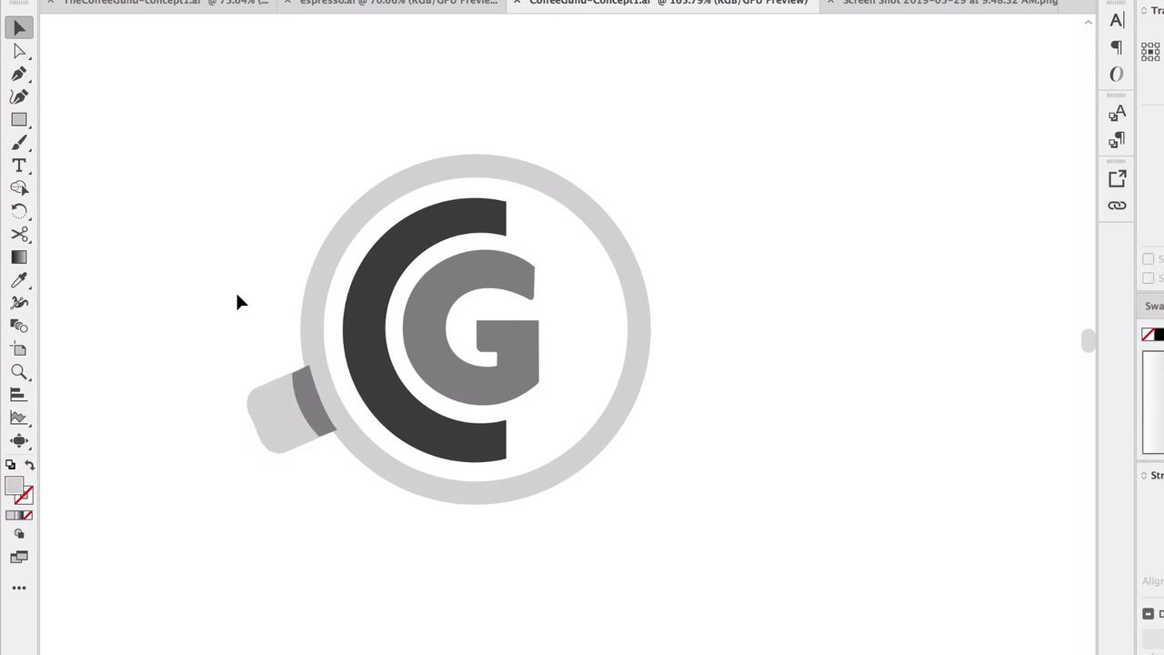
Step: Nudge the tilted handle and its strip into the cup ring, send them to the back, and fine-tune the handle's position
click(312, 410)
click(274, 411)
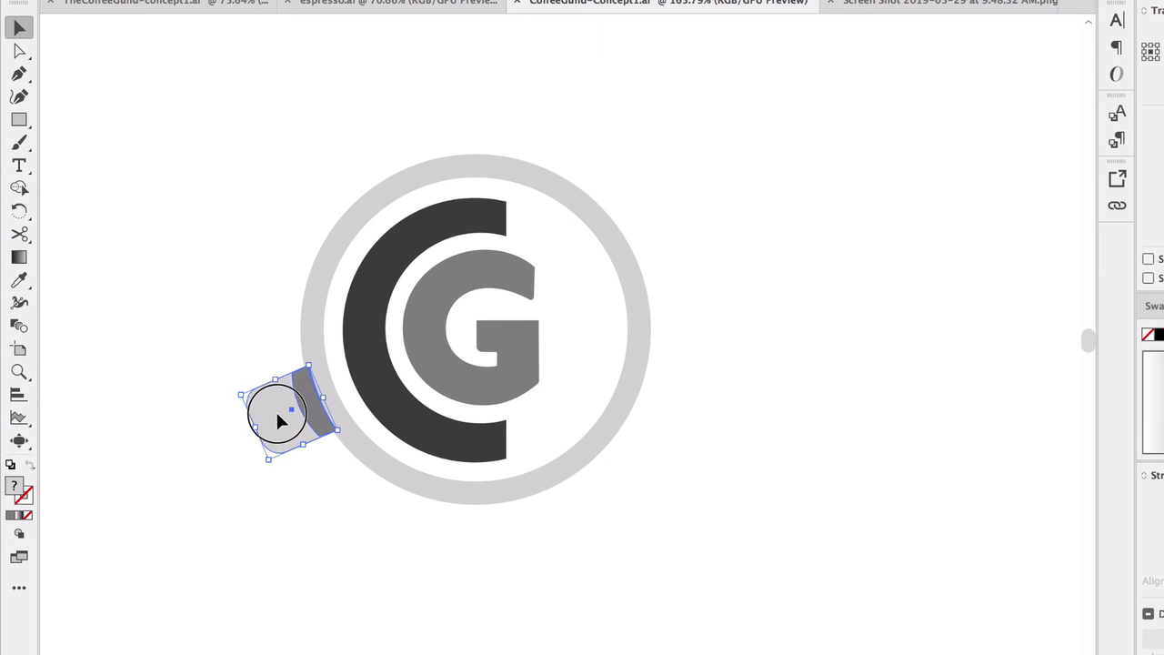
right_click(275, 406)
mouse_move(427, 607)
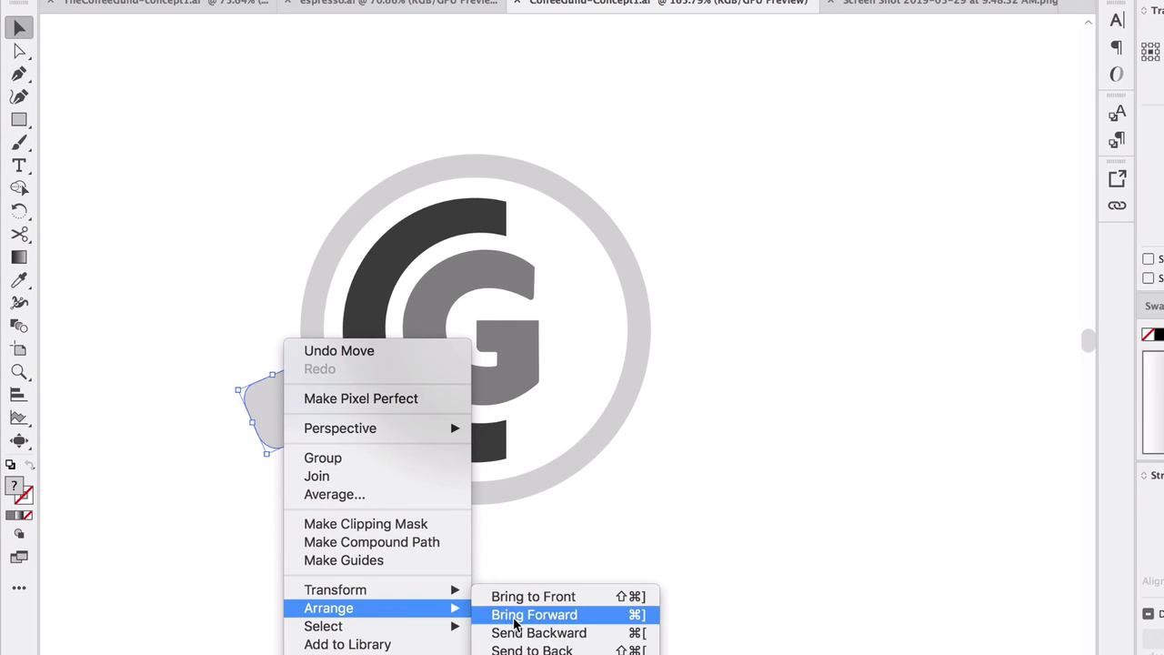
click(537, 649)
click(657, 544)
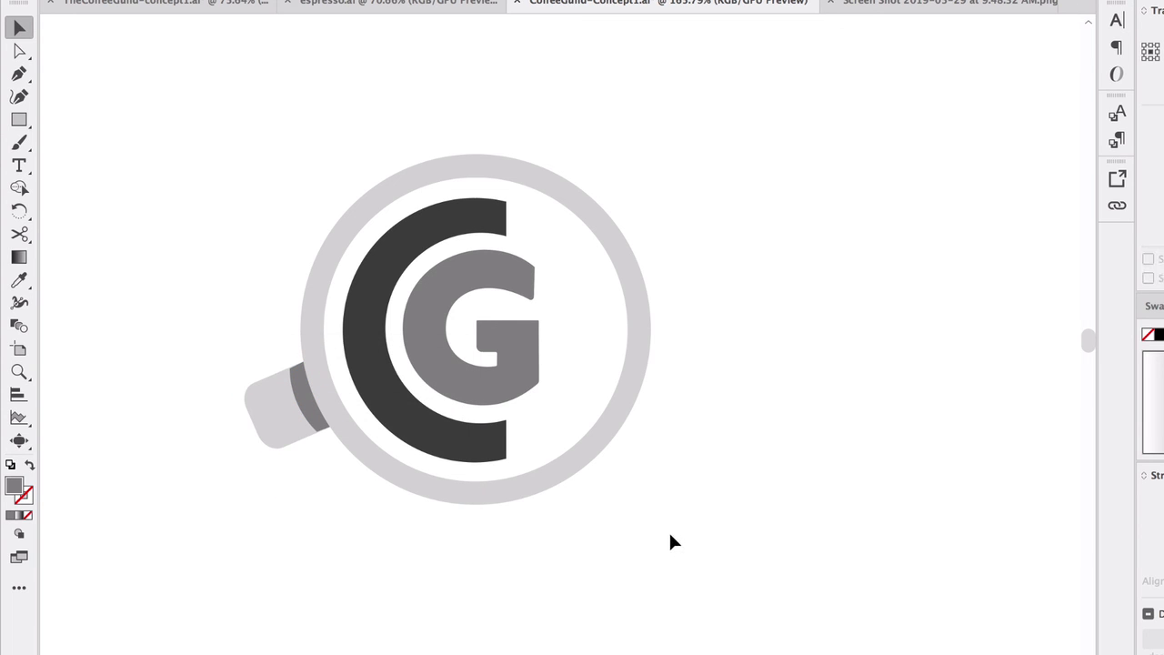
drag(281, 500, 306, 440)
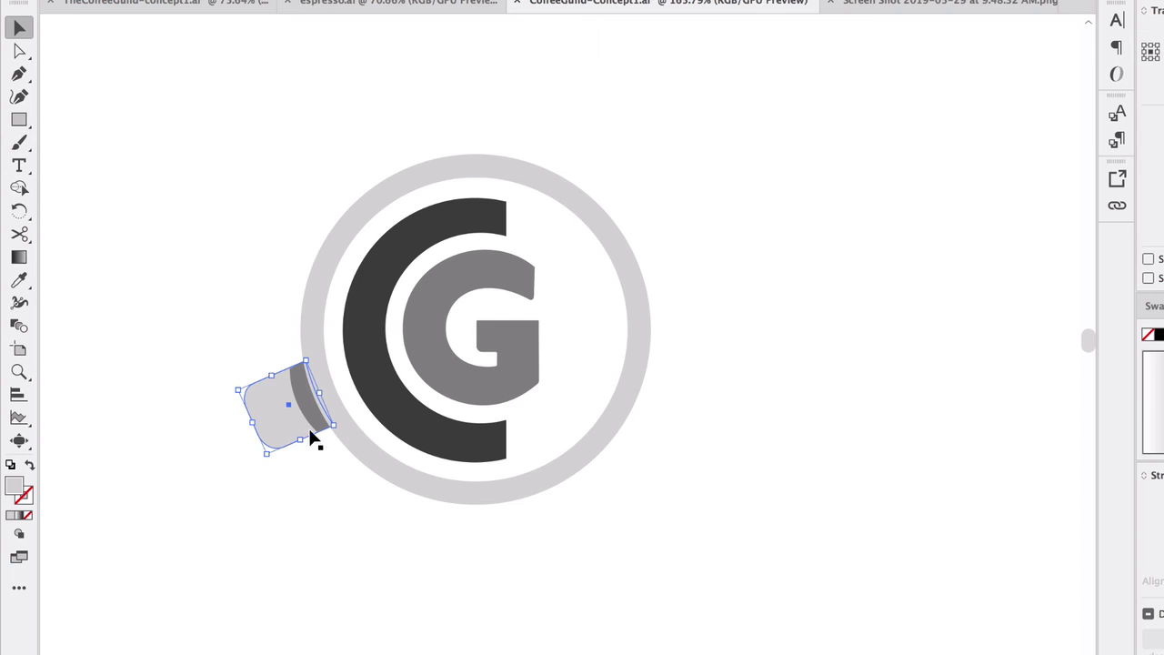
click(219, 301)
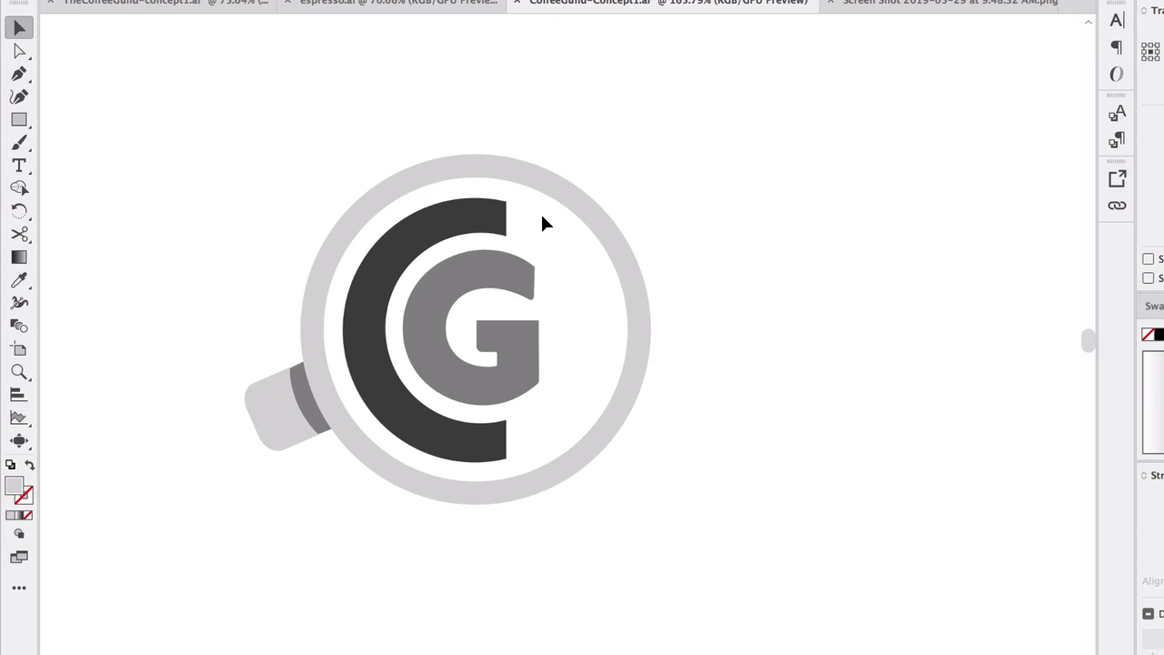